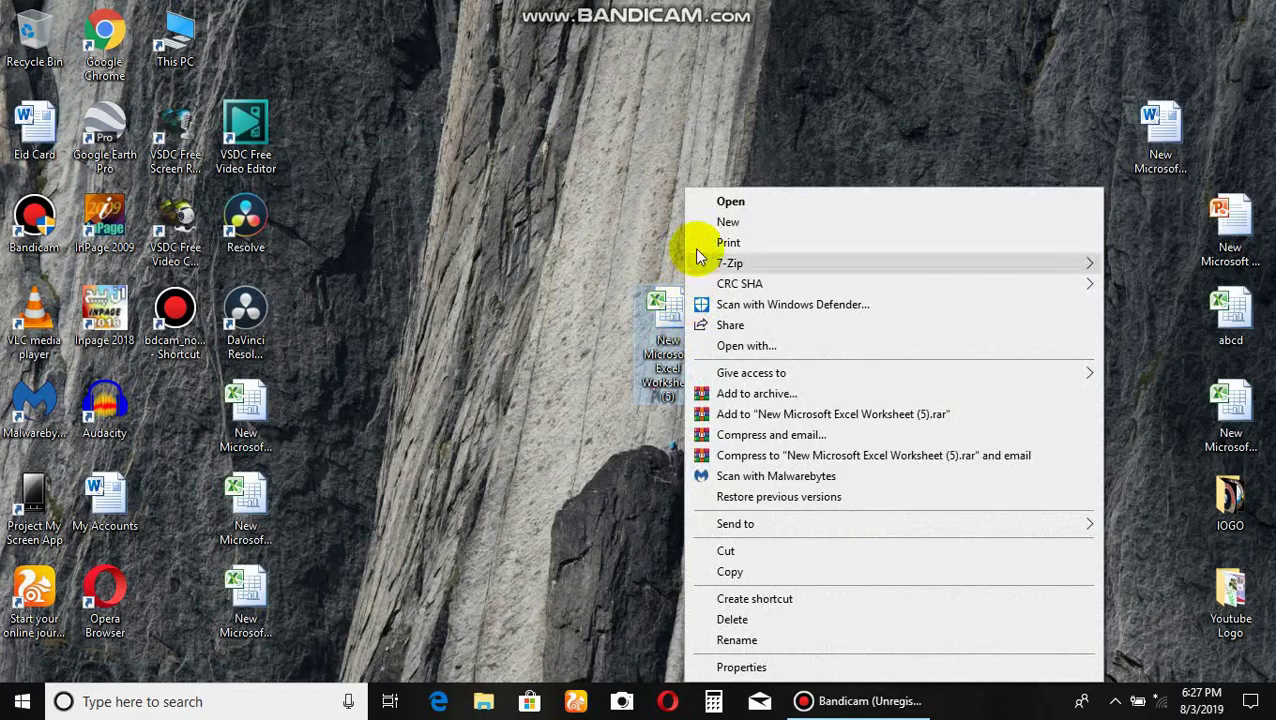
Launch Microsoft Excel from the desktop context menu to get a new blank workbook.
click(707, 199)
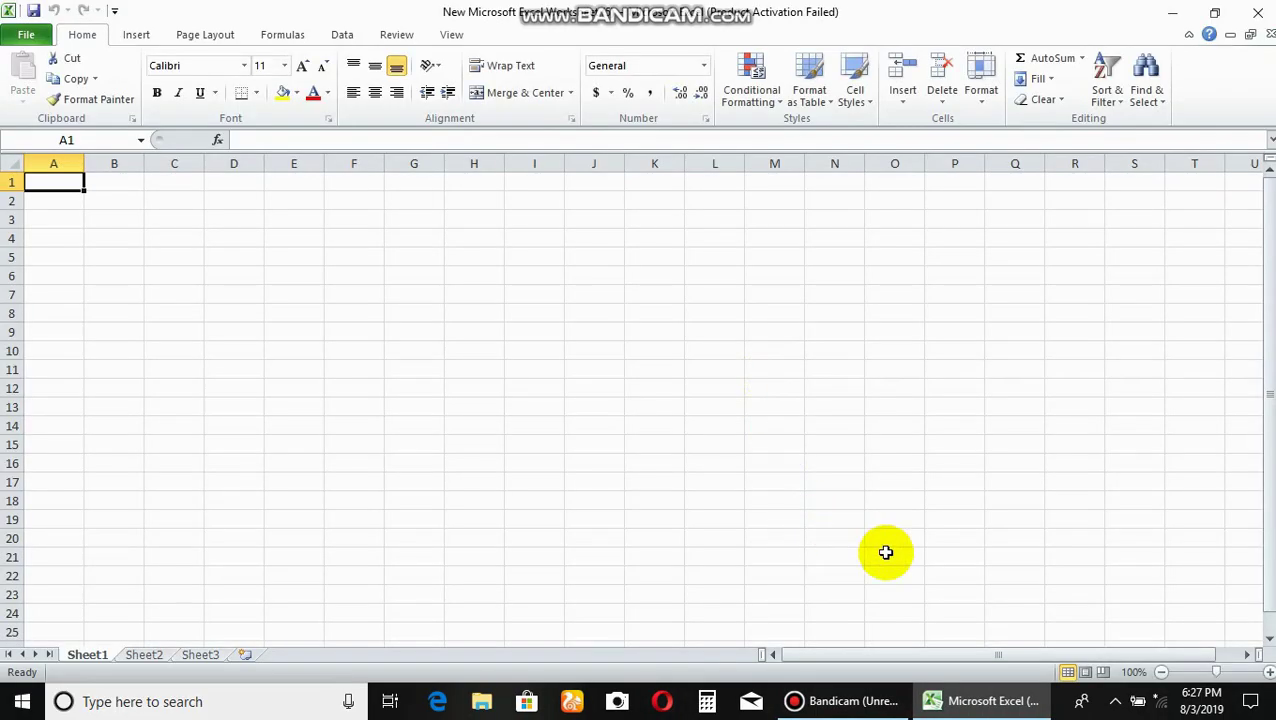
Dismiss the activation prompt and switch the sheet to Page Layout view.
click(840, 530)
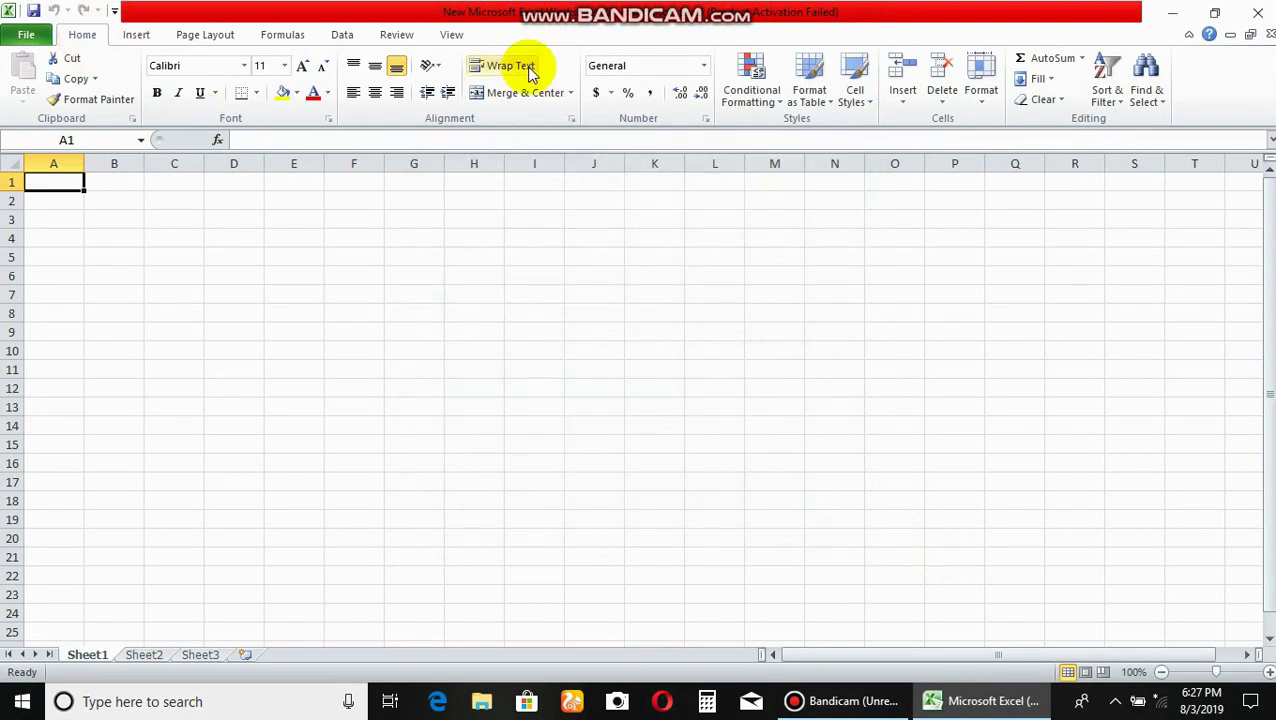
click(458, 34)
click(62, 70)
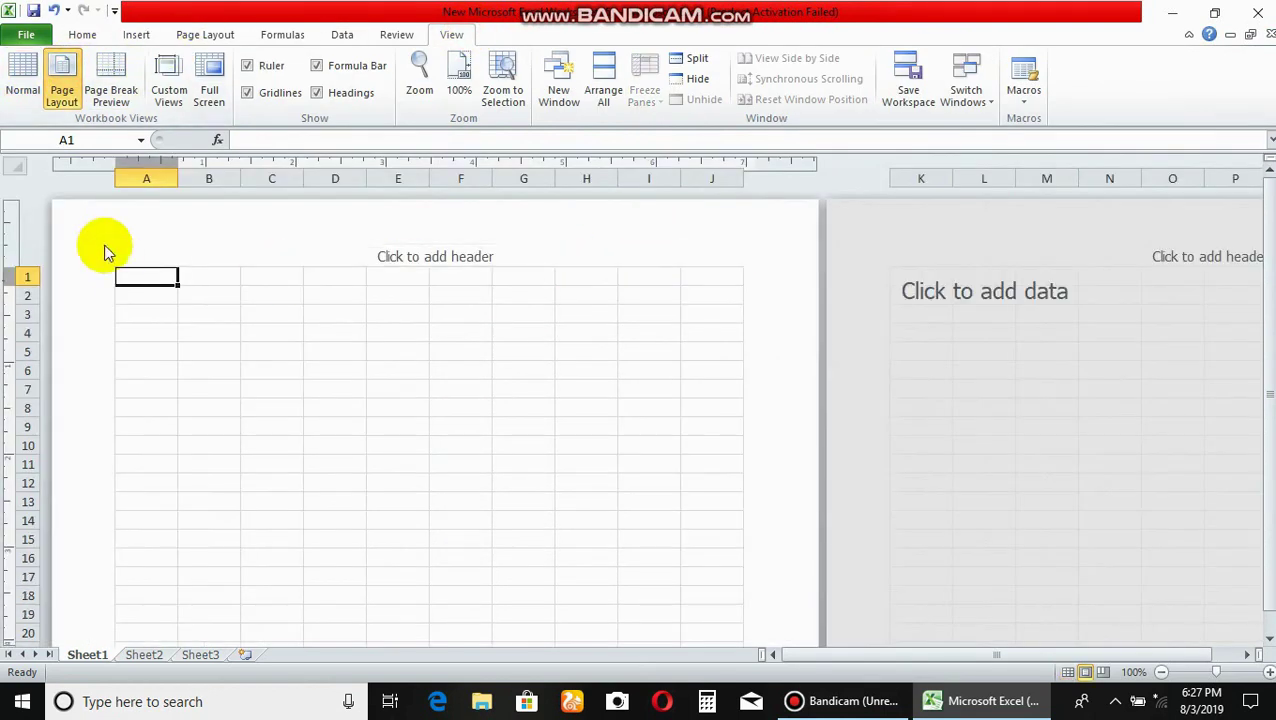
Resize columns A–E: A to 0.80 inches, B and E wider, C and D narrower.
drag(141, 170, 384, 172)
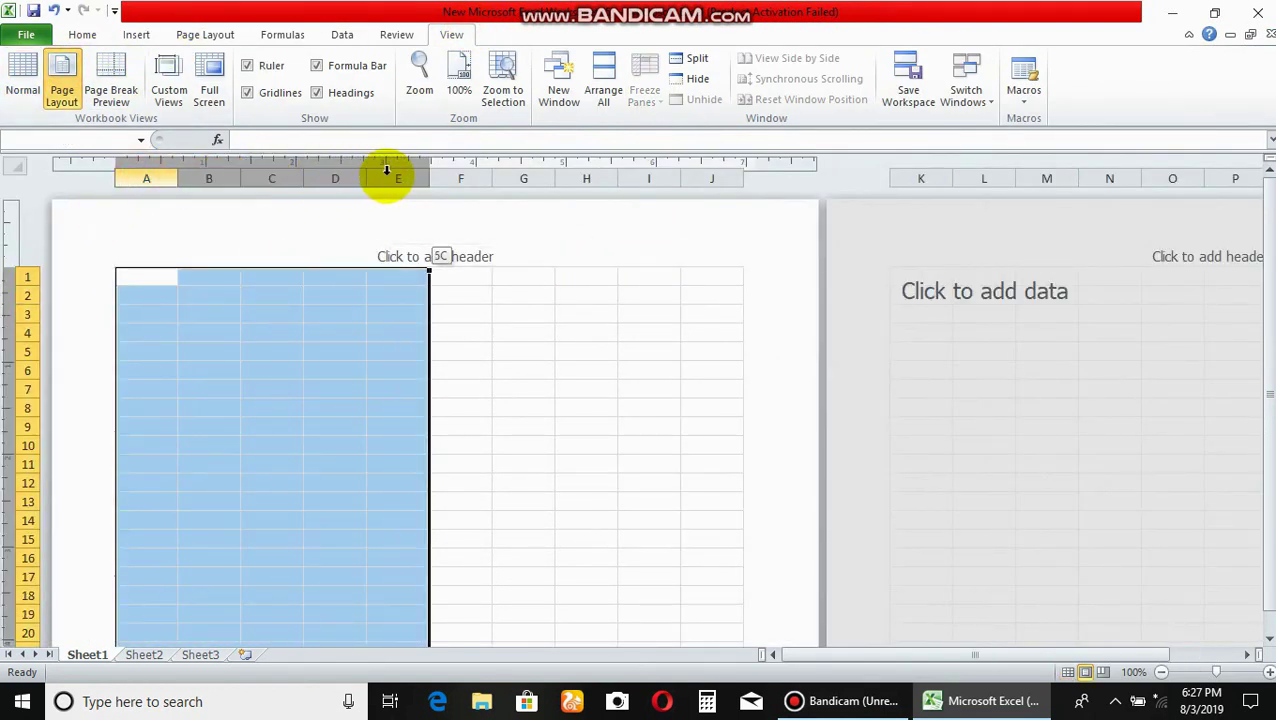
drag(358, 176, 400, 176)
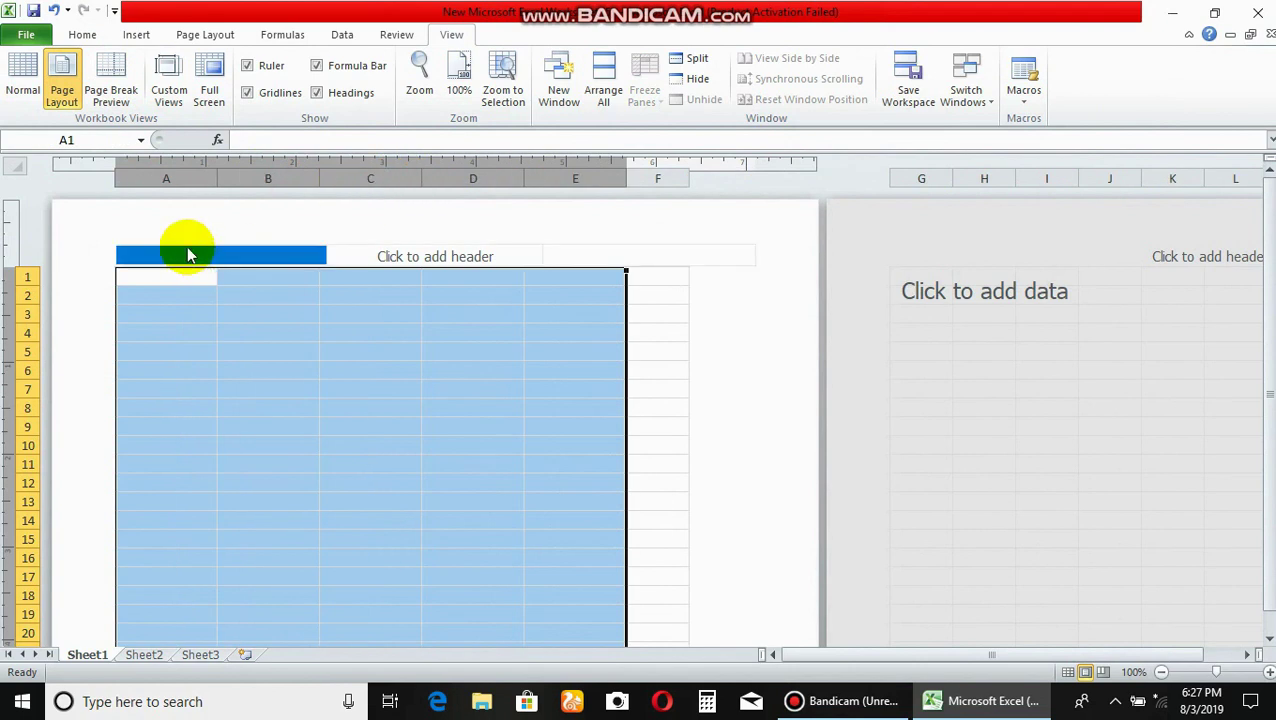
click(192, 274)
drag(216, 178, 182, 178)
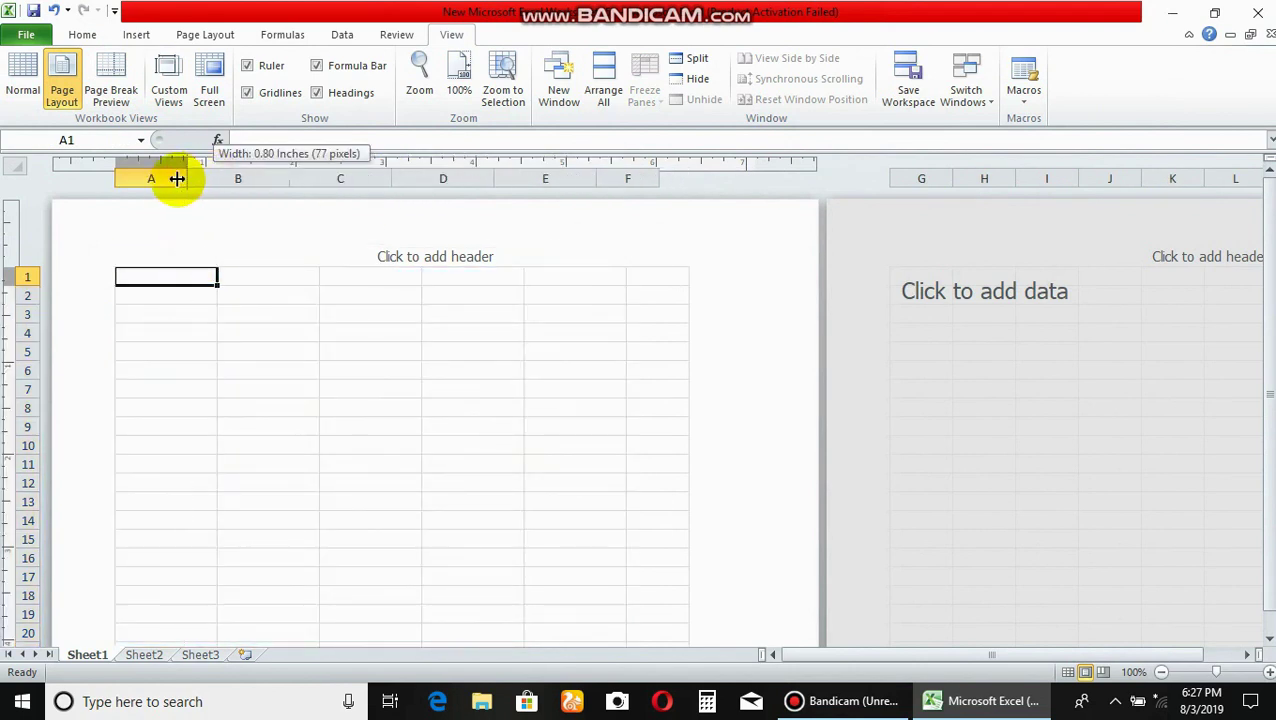
drag(284, 178, 380, 178)
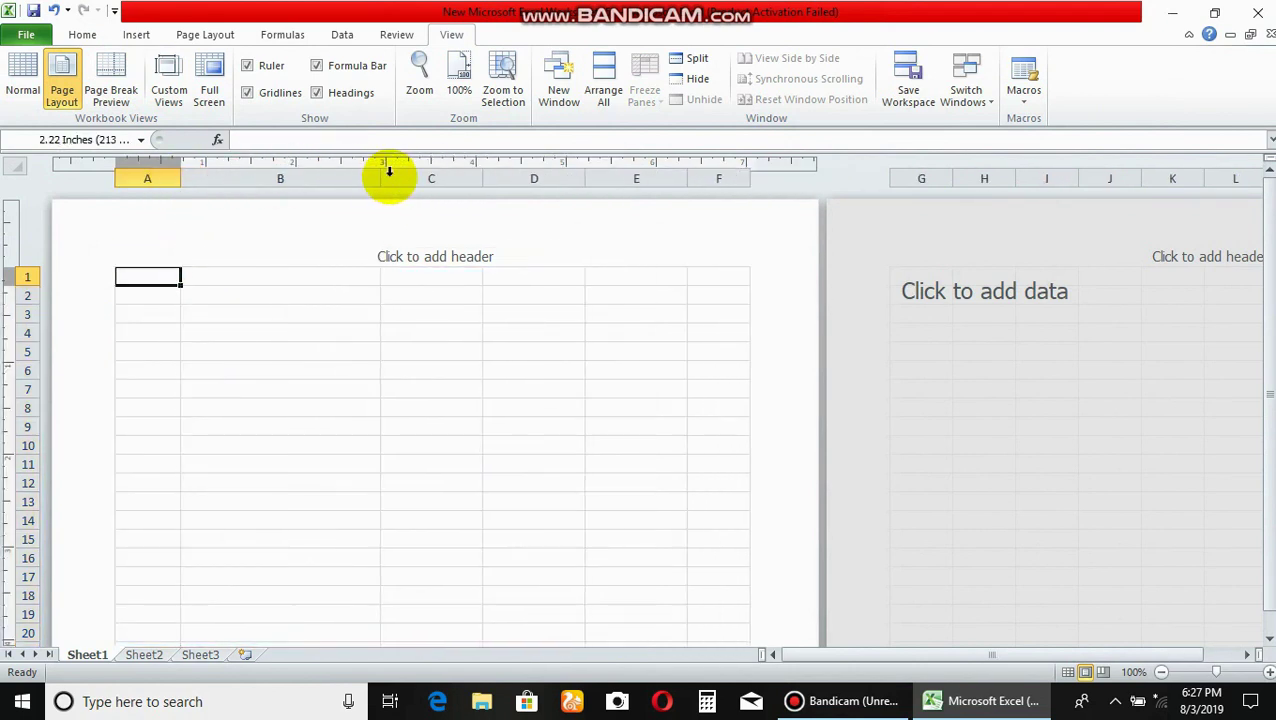
drag(480, 178, 473, 178)
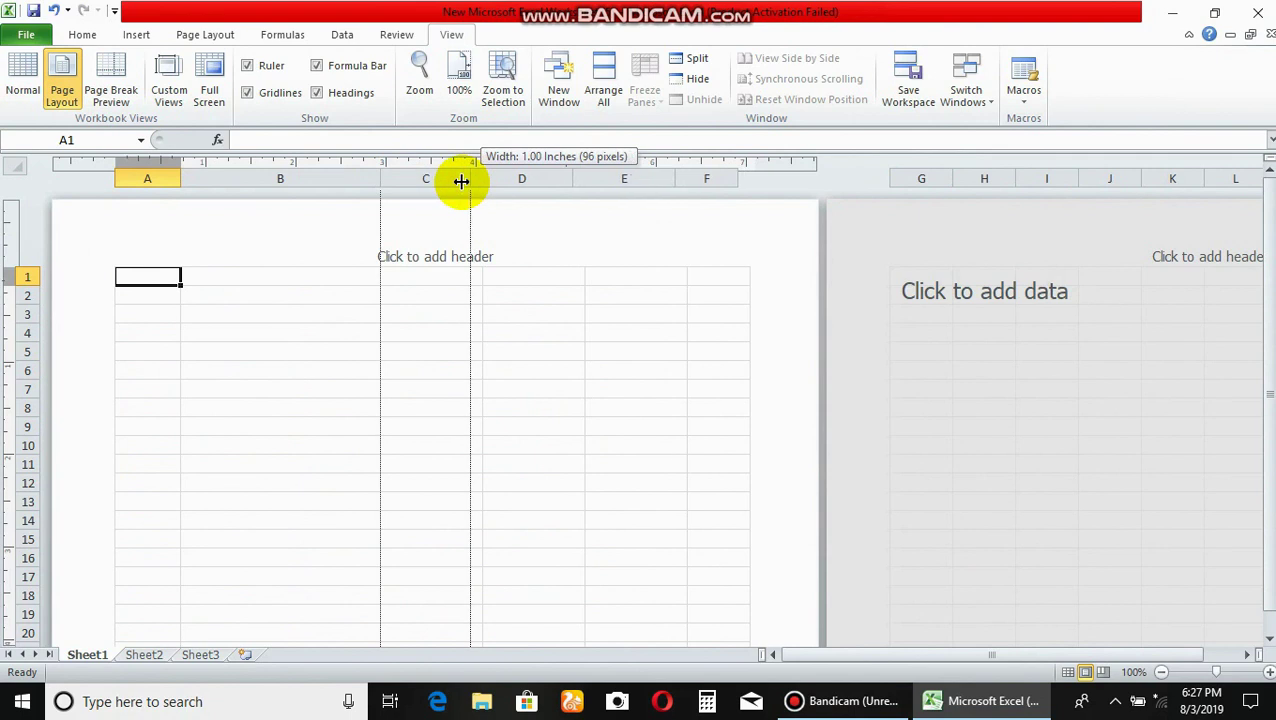
click(562, 178)
click(525, 276)
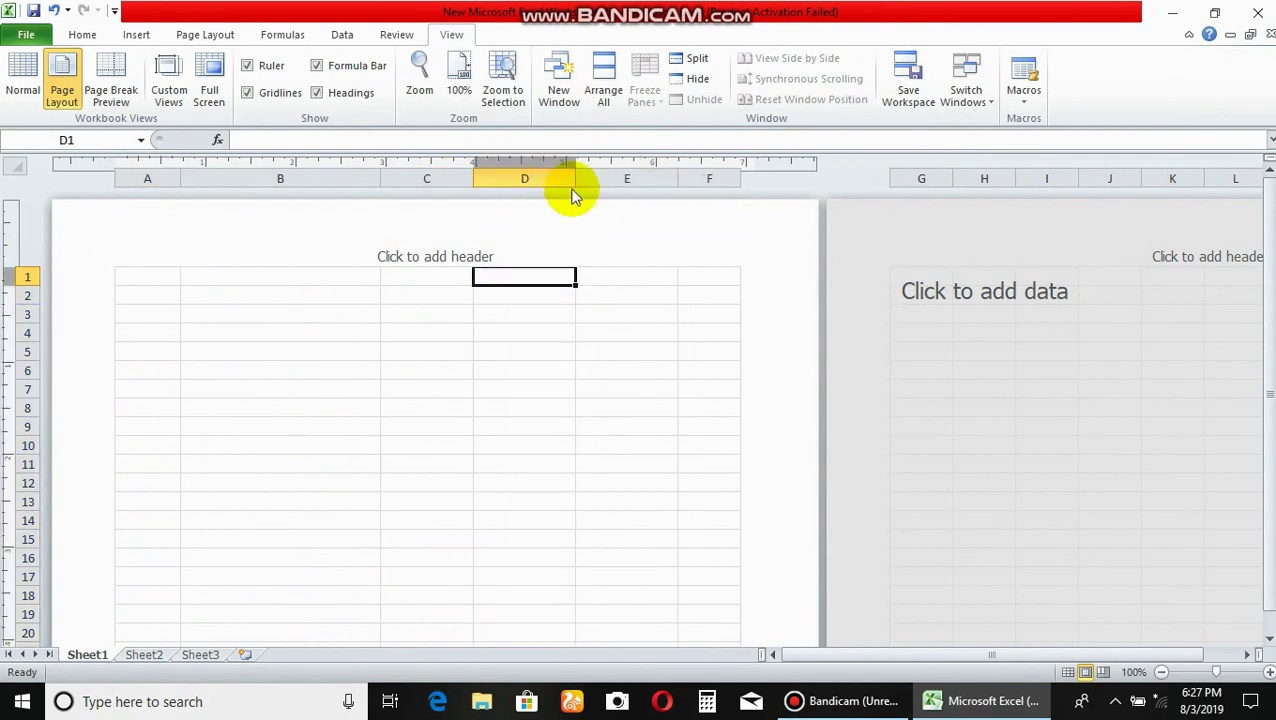
drag(576, 178, 549, 179)
drag(629, 178, 712, 182)
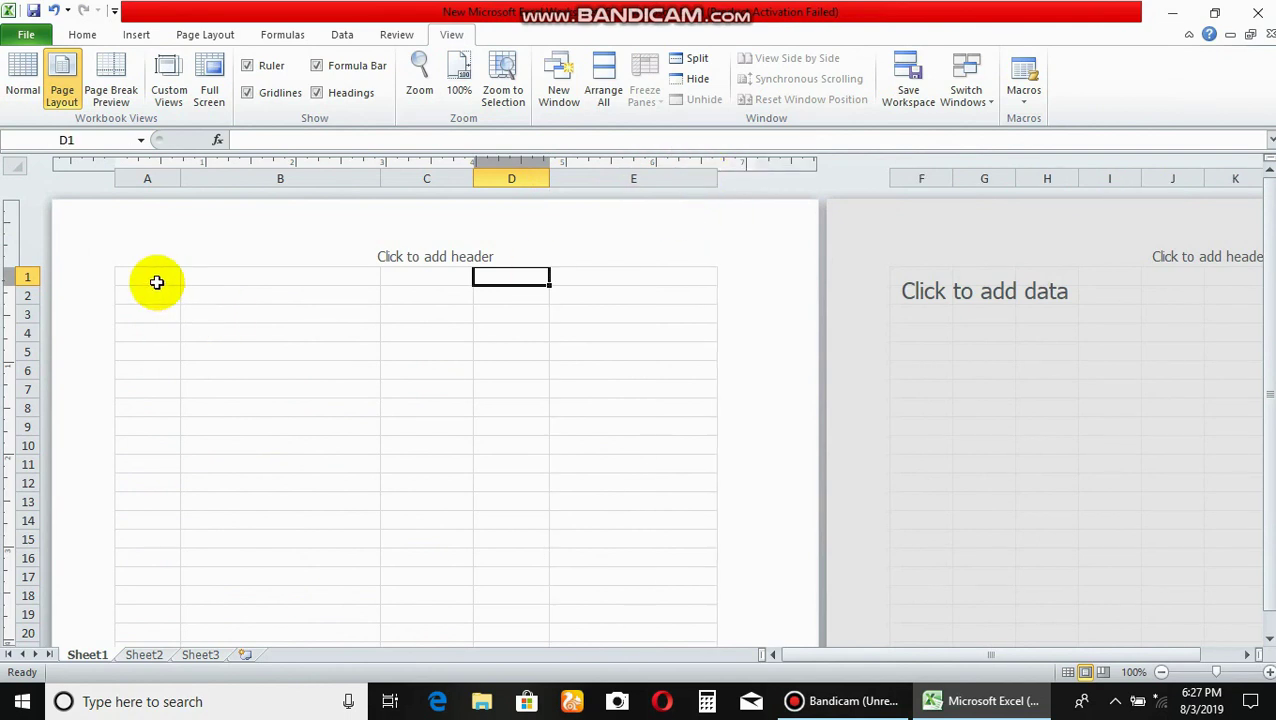
drag(157, 280, 608, 263)
Merge and centre cells A1:E1, A2:E2 and A3:E3 for the header lines.
click(83, 33)
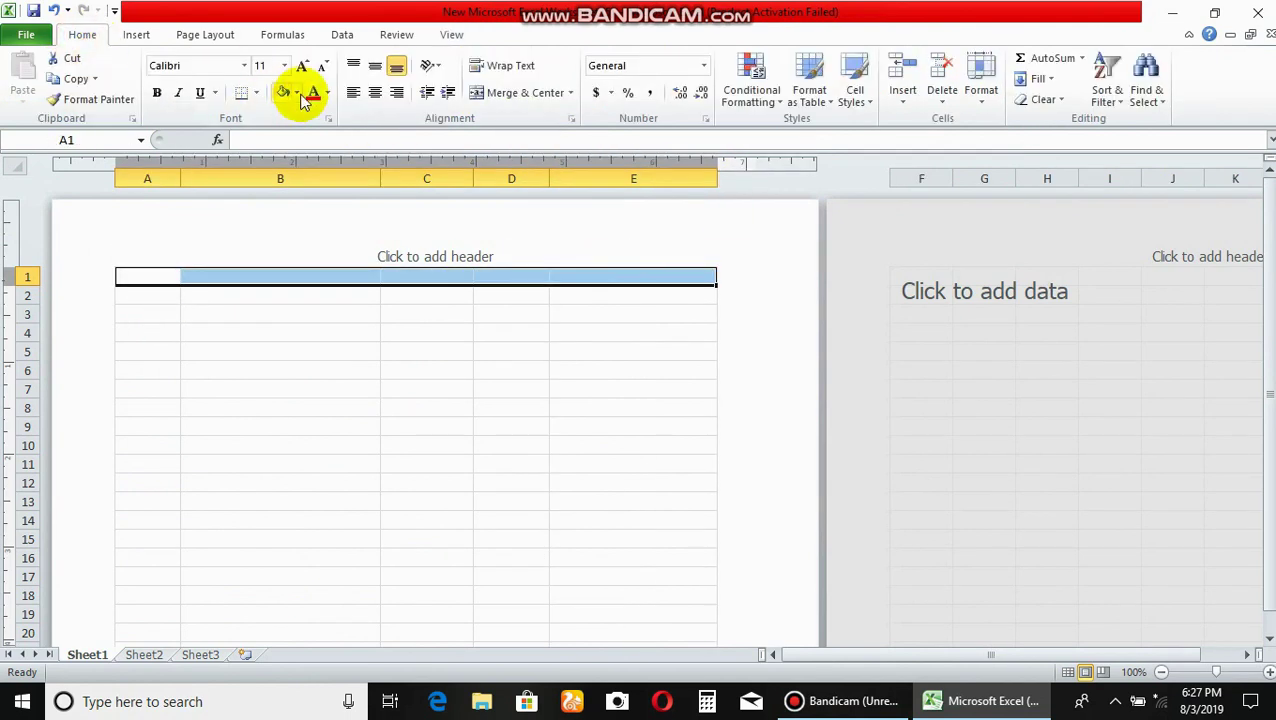
click(520, 92)
drag(150, 296, 700, 296)
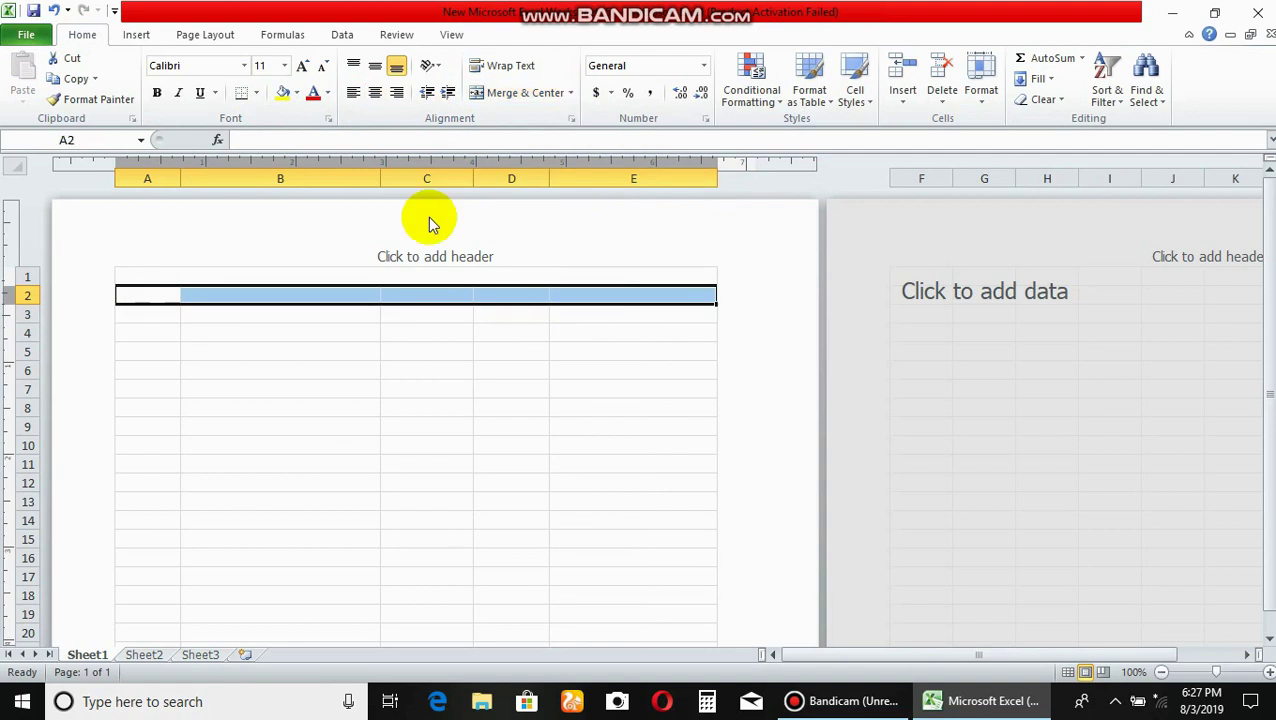
click(477, 92)
drag(150, 313, 700, 313)
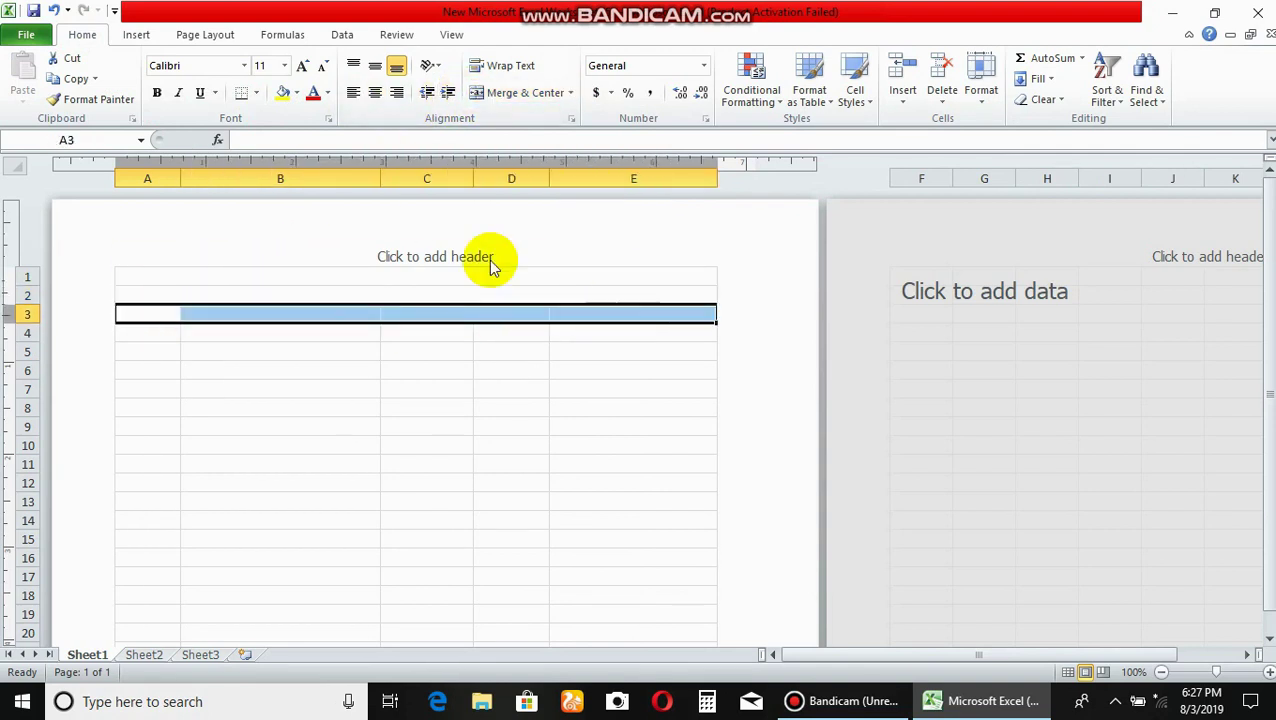
click(480, 95)
Enter KINGS in row 1, Computers & Electronic Center in row 2, and the shop address in row 3.
click(313, 278)
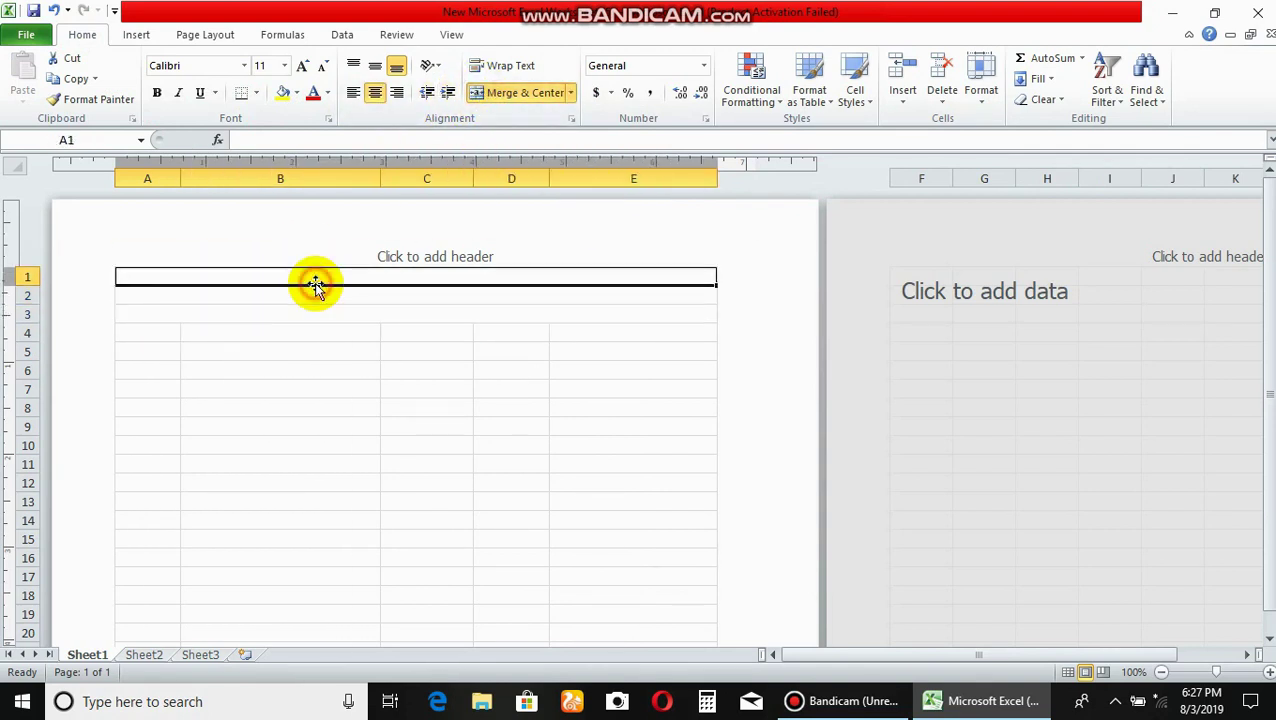
text(KINGS)
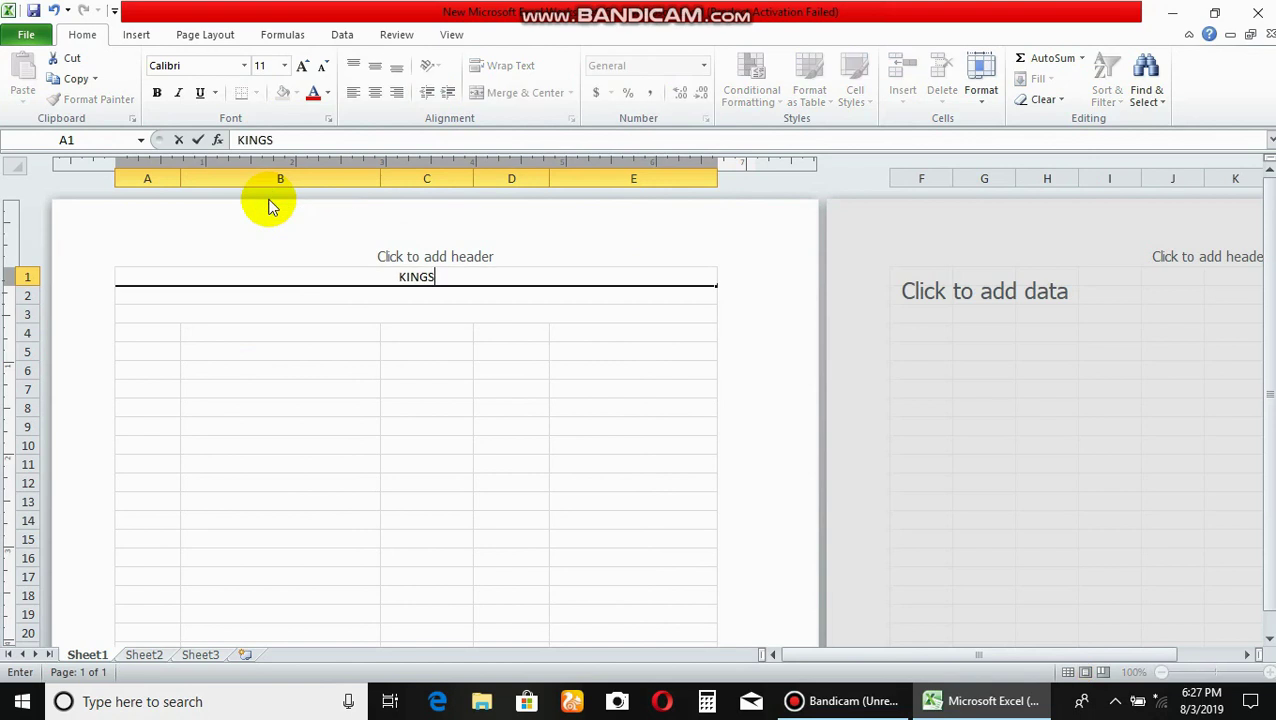
click(389, 296)
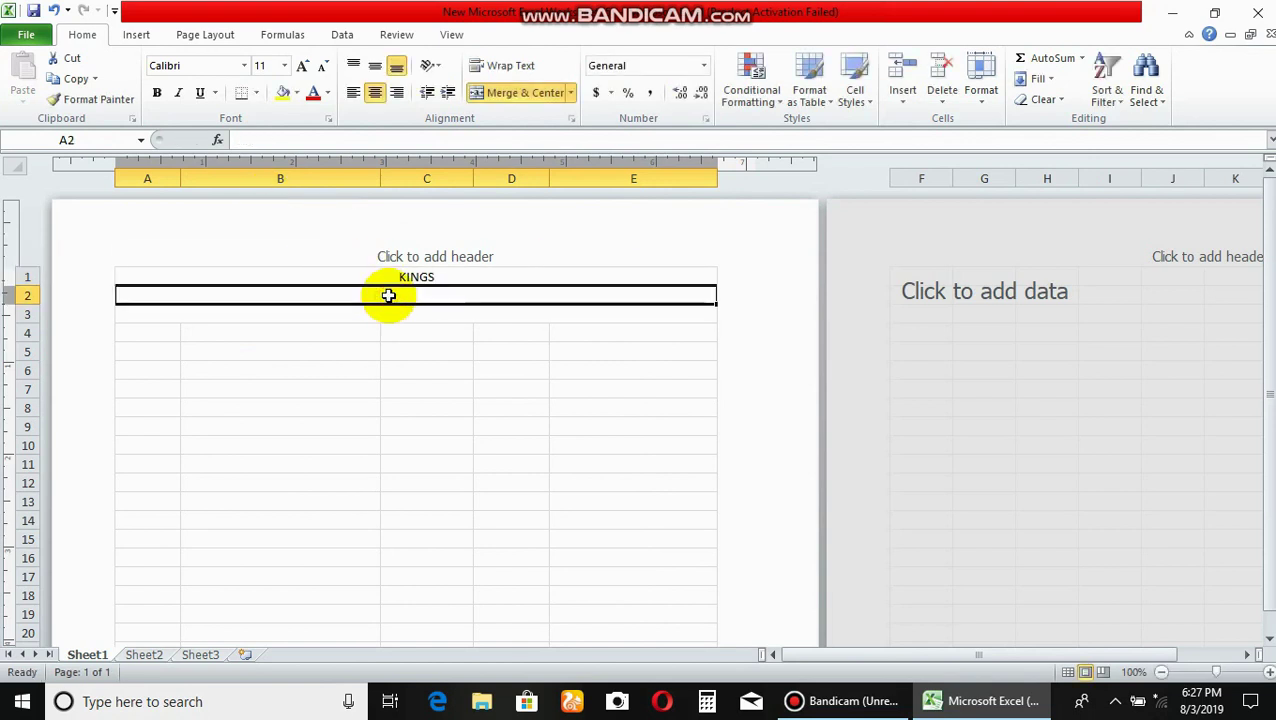
text(C)
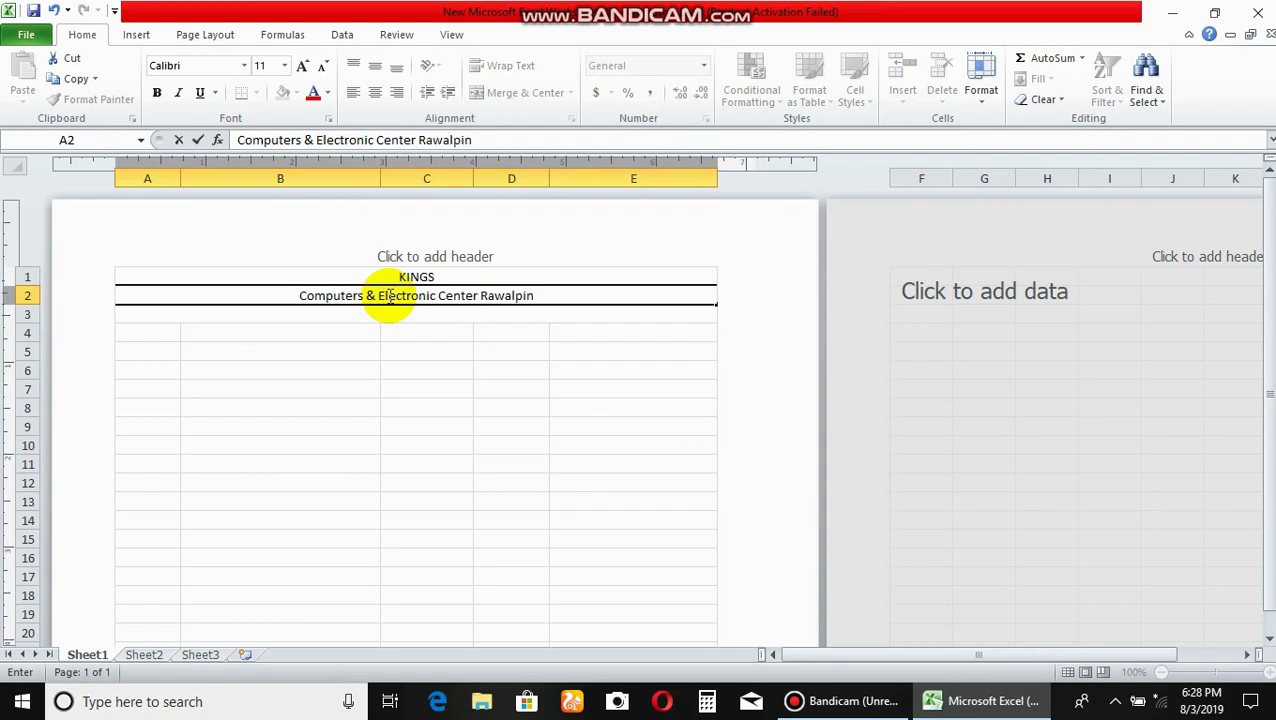
key(Escape)
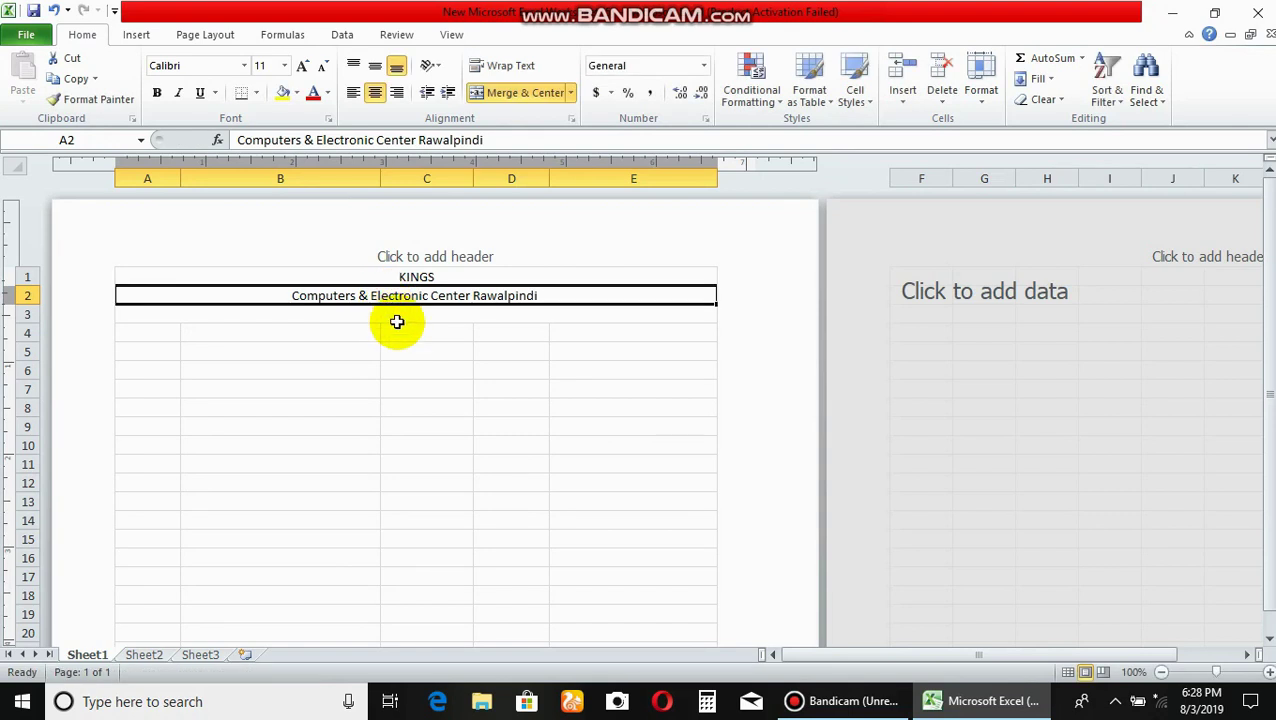
click(397, 326)
click(407, 312)
text(M)
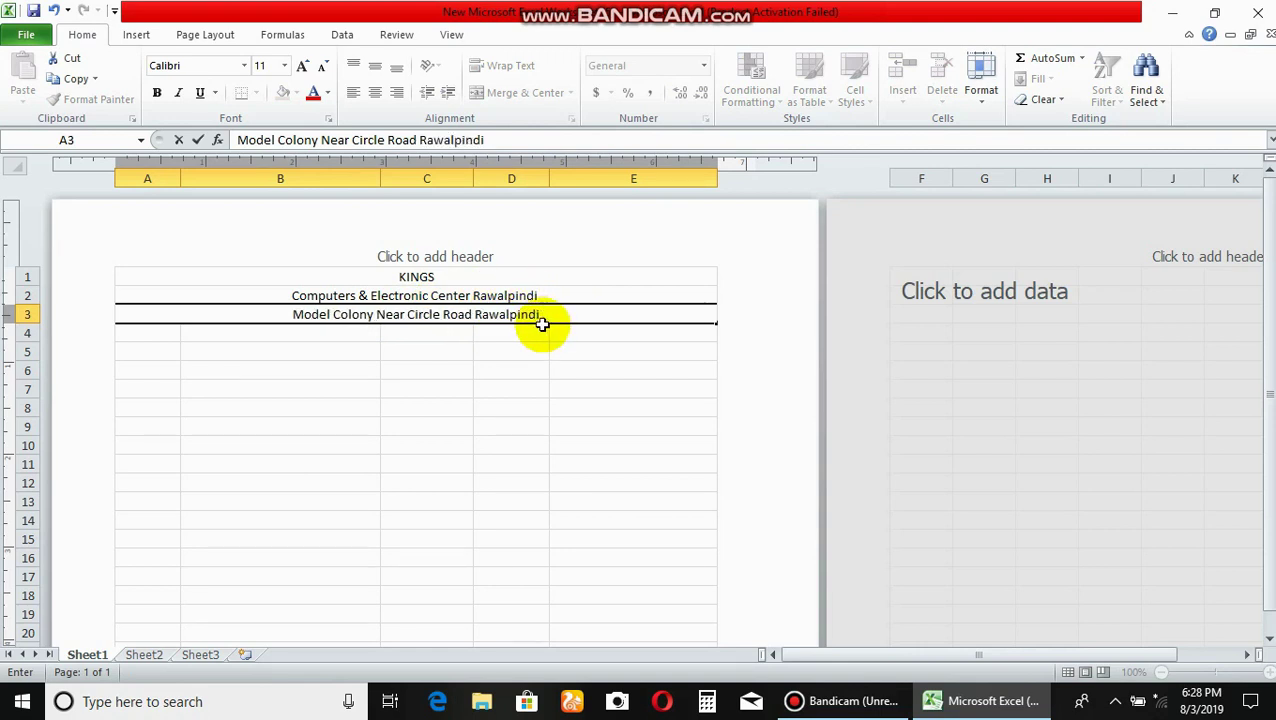
Correct the Computers & Electronic Center text in row 2.
double_click(550, 295)
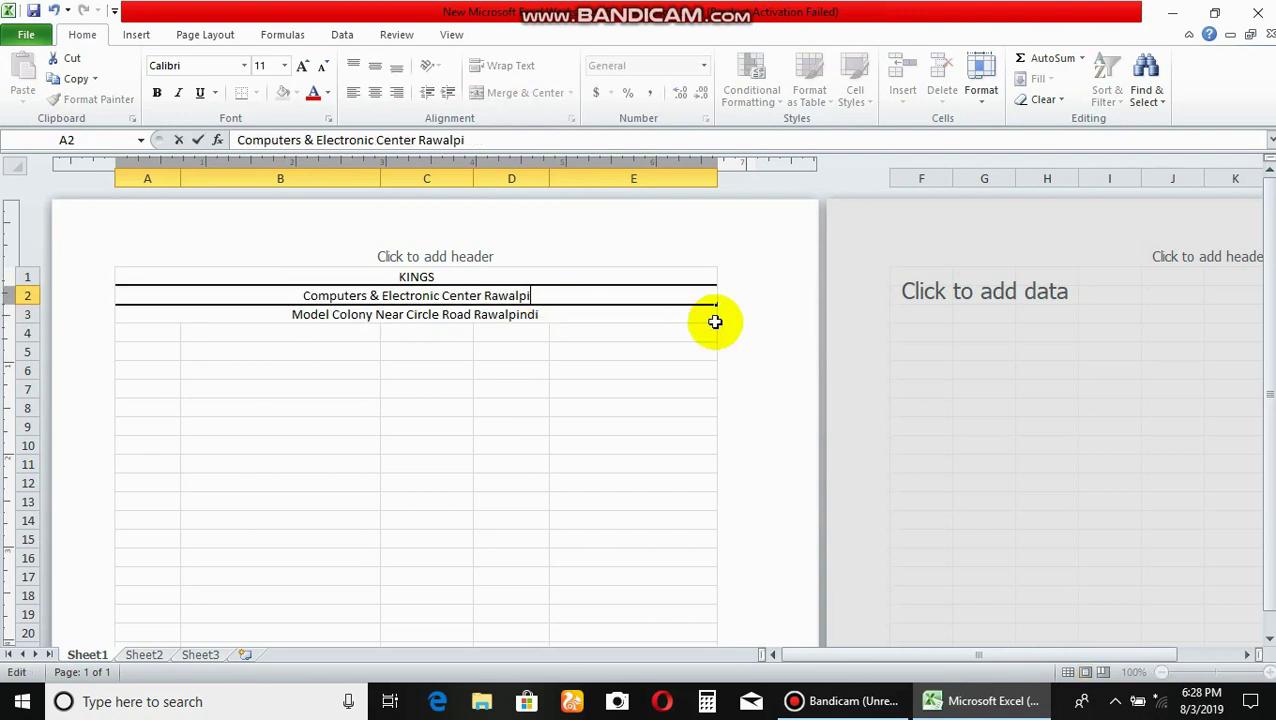
click(511, 351)
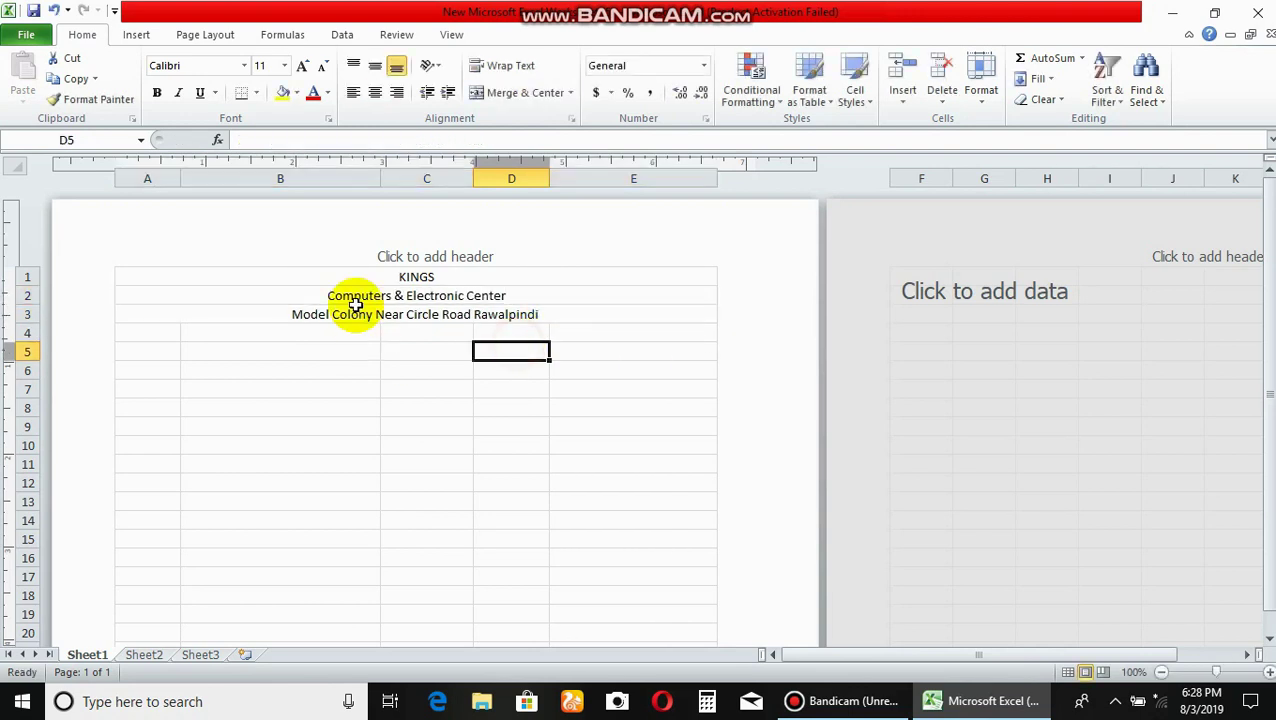
click(390, 277)
click(400, 296)
click(402, 315)
click(362, 333)
Merge and centre A4:E4 and enter the shop's Contact No line.
drag(171, 333, 621, 322)
click(478, 333)
drag(150, 333, 581, 332)
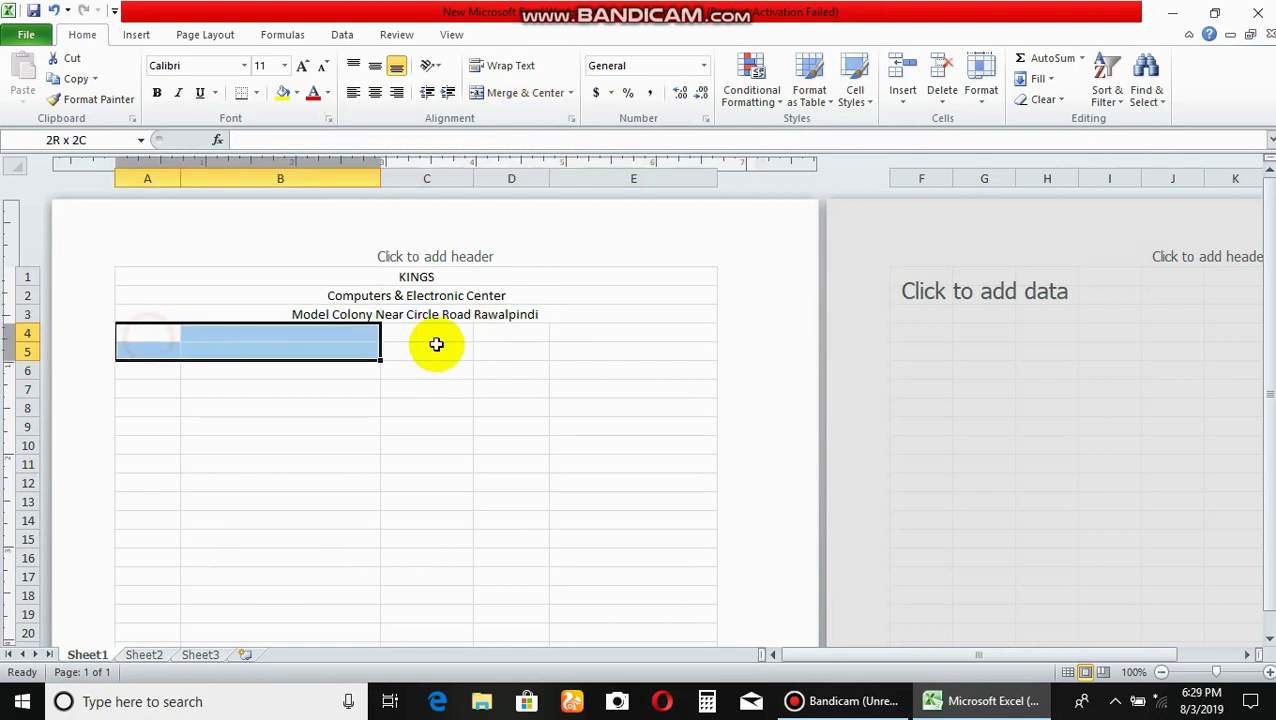
click(485, 93)
text(Contact No - (+92-124567)
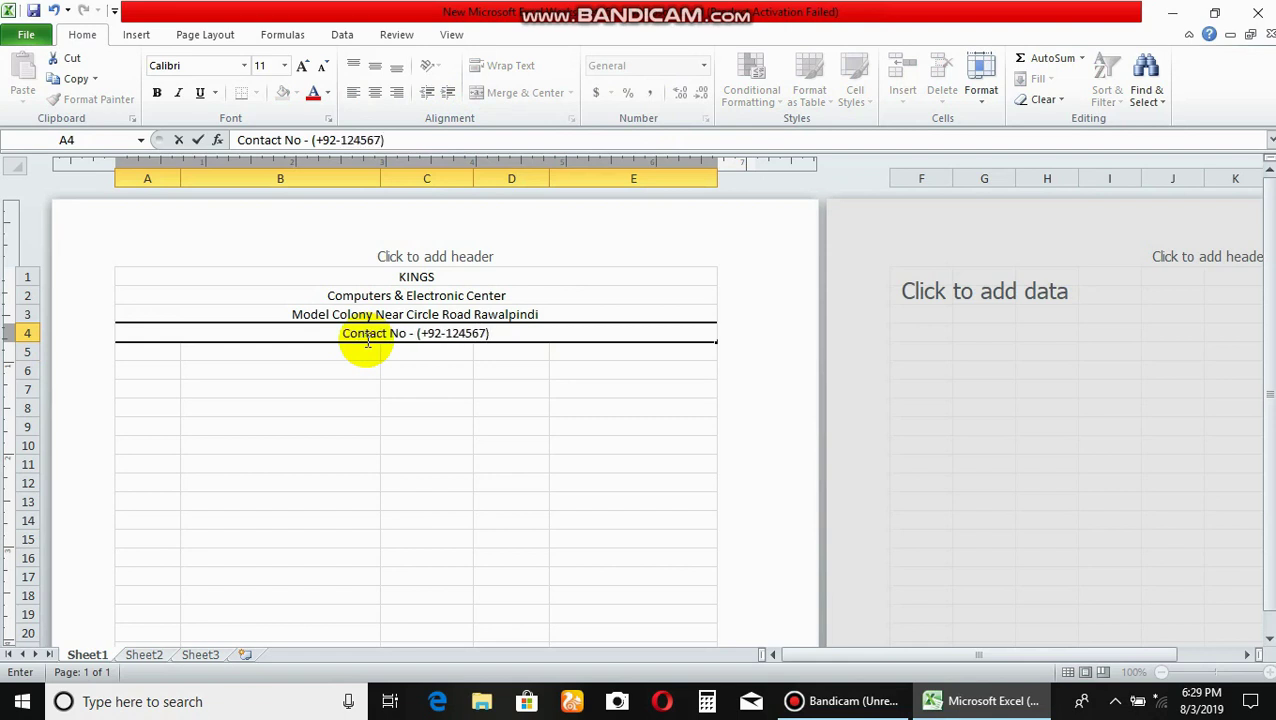
click(415, 355)
click(408, 277)
Set KINGS to 22 pt Bodoni MT Black.
click(284, 65)
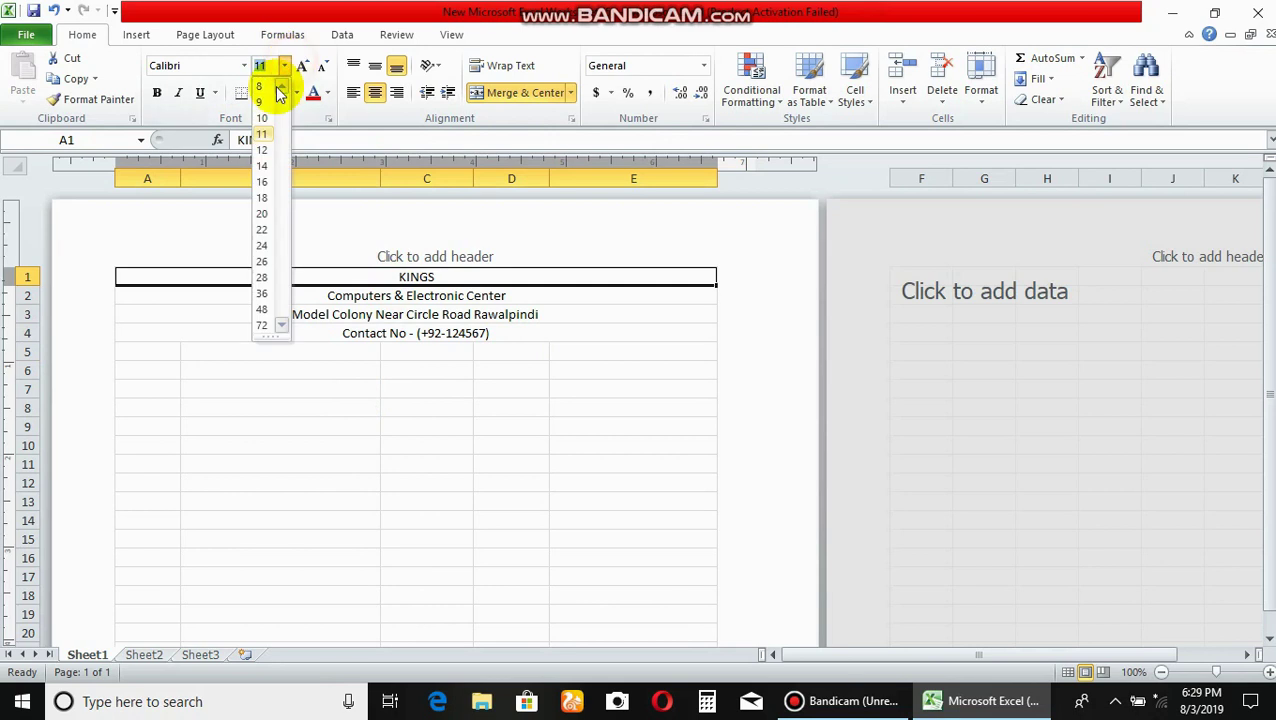
click(261, 237)
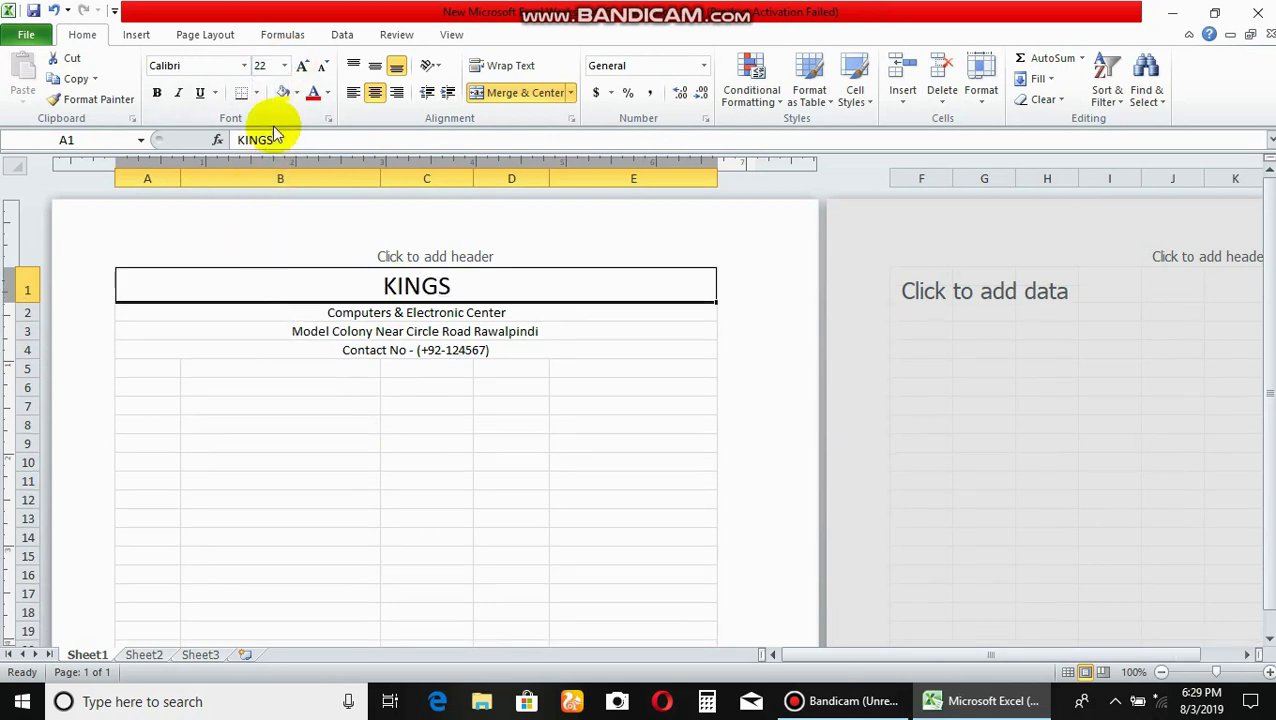
click(244, 65)
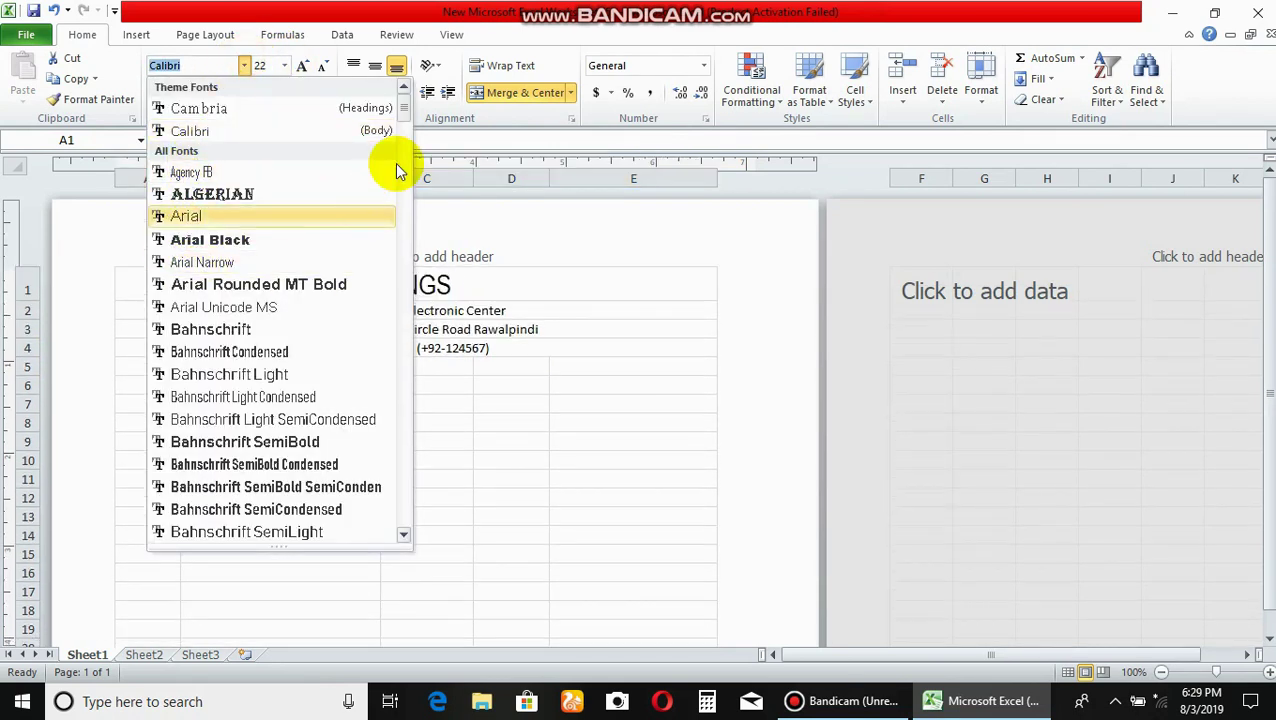
drag(403, 107, 403, 132)
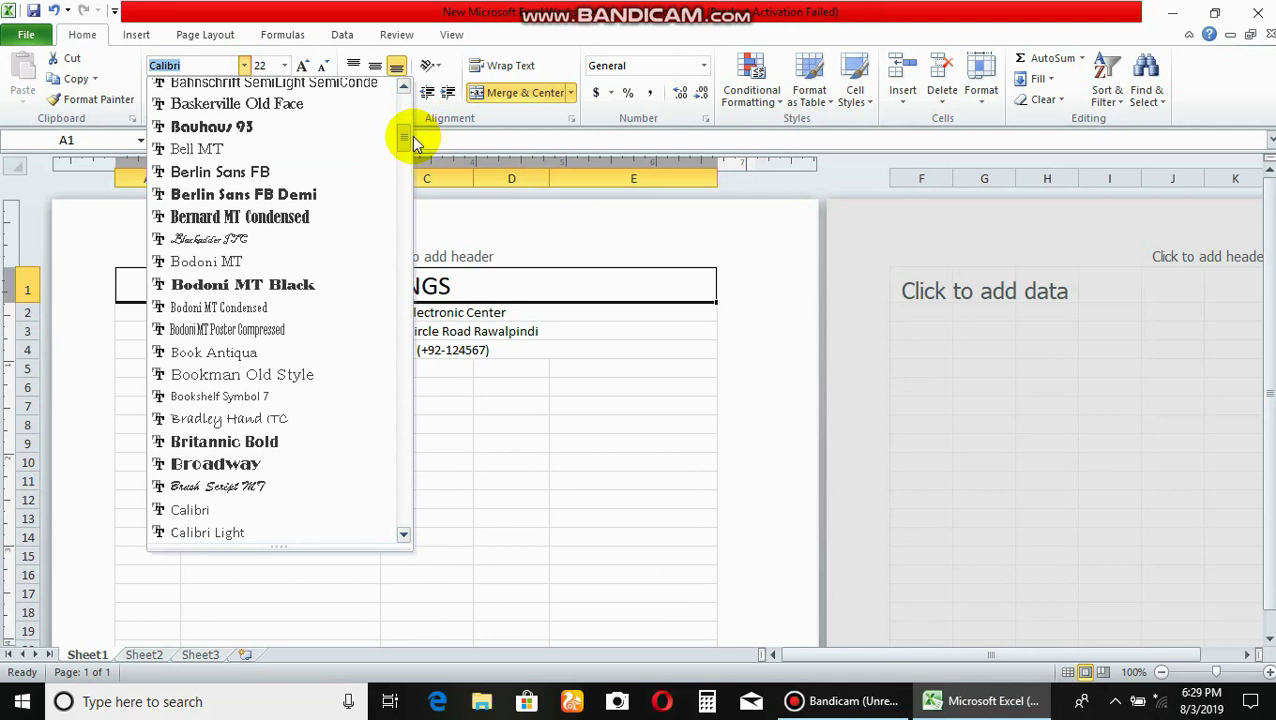
click(236, 288)
Make the company name 18 pt Arial Rounded MT Bold in a custom dark blue.
click(310, 312)
click(285, 66)
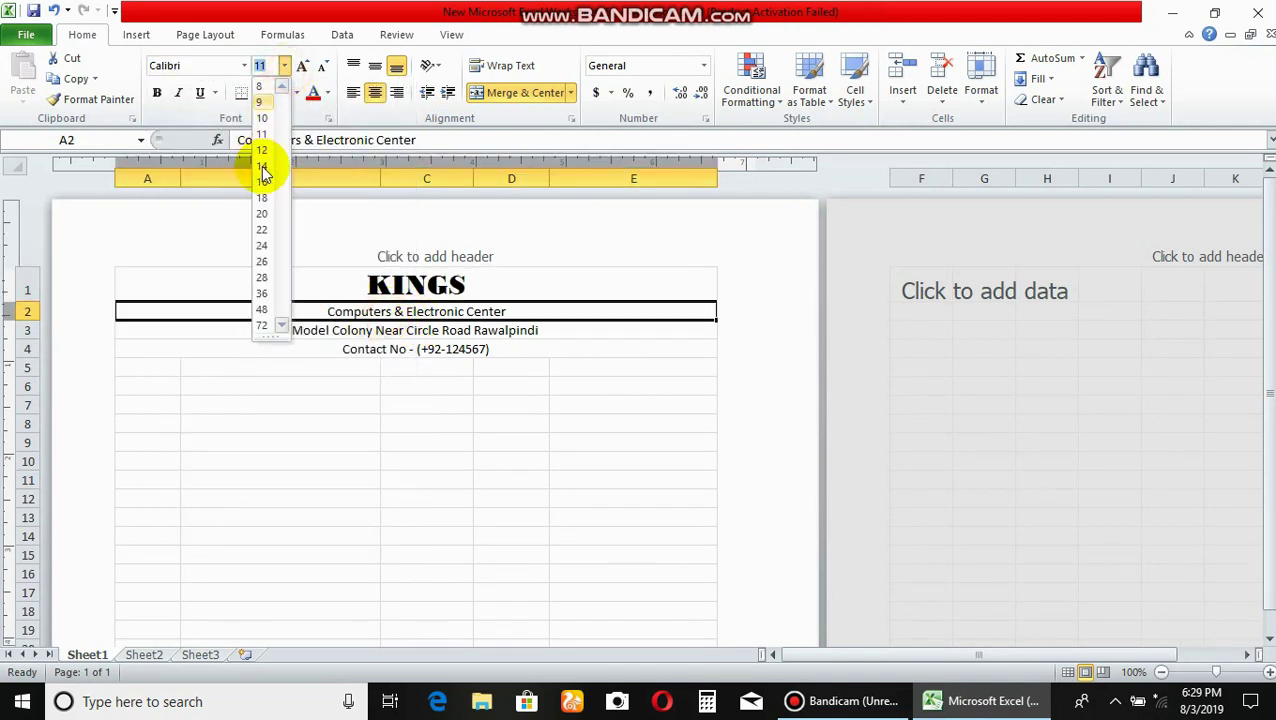
click(262, 198)
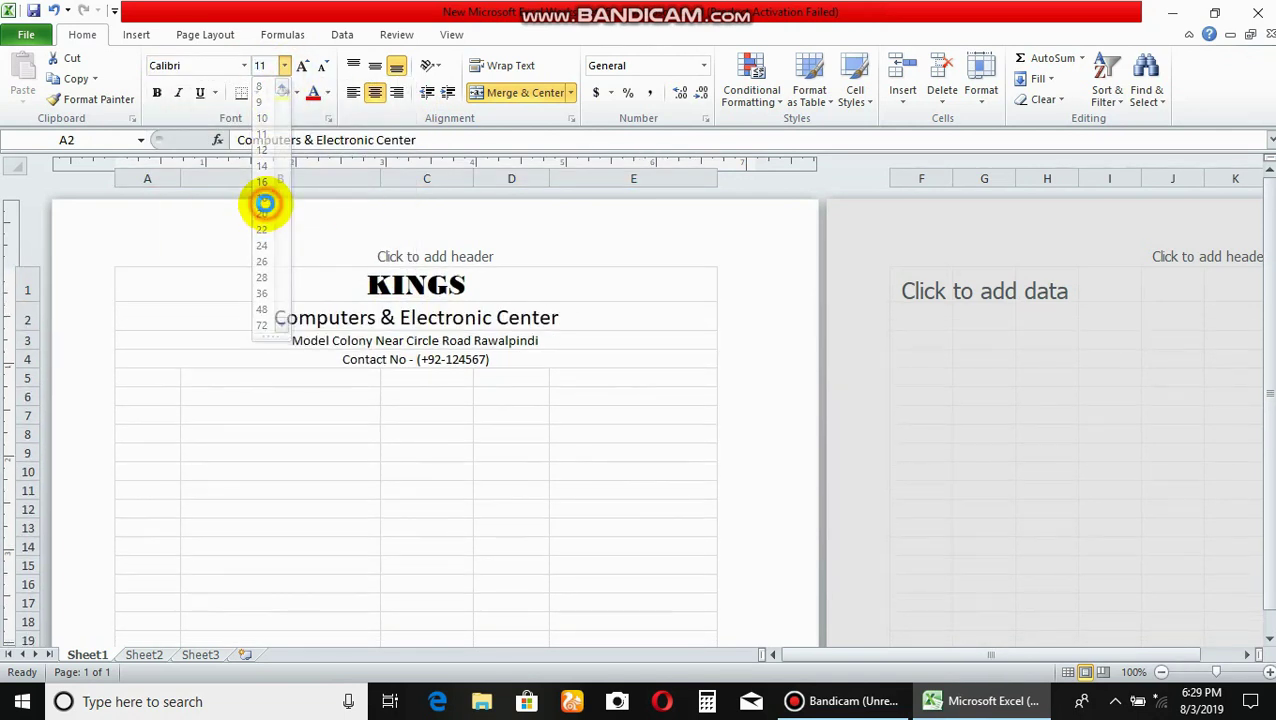
click(244, 66)
click(215, 285)
click(326, 93)
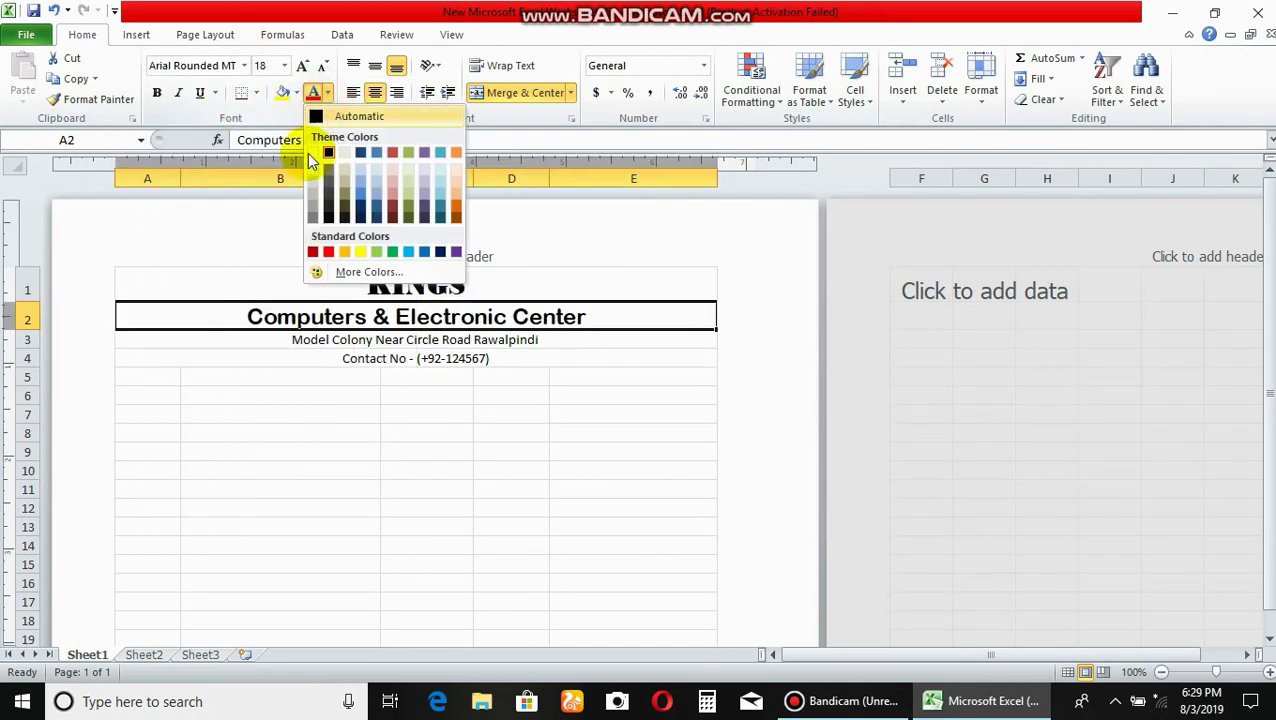
click(328, 251)
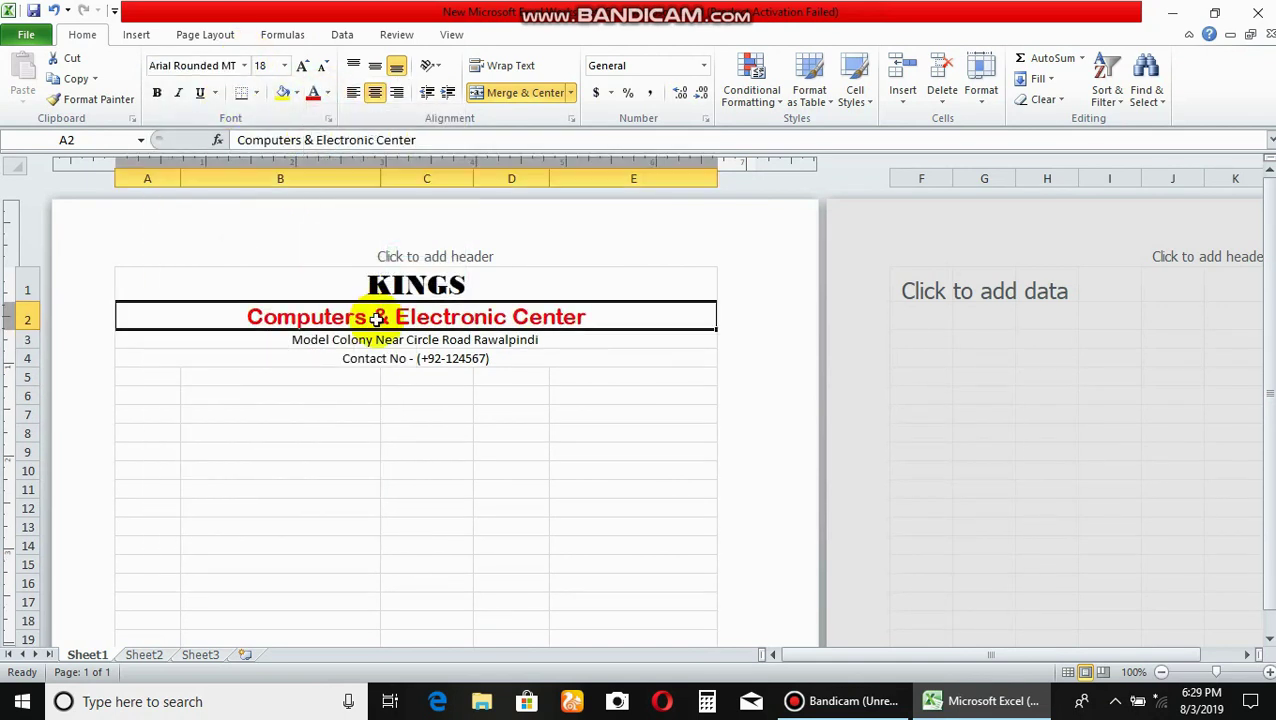
click(328, 95)
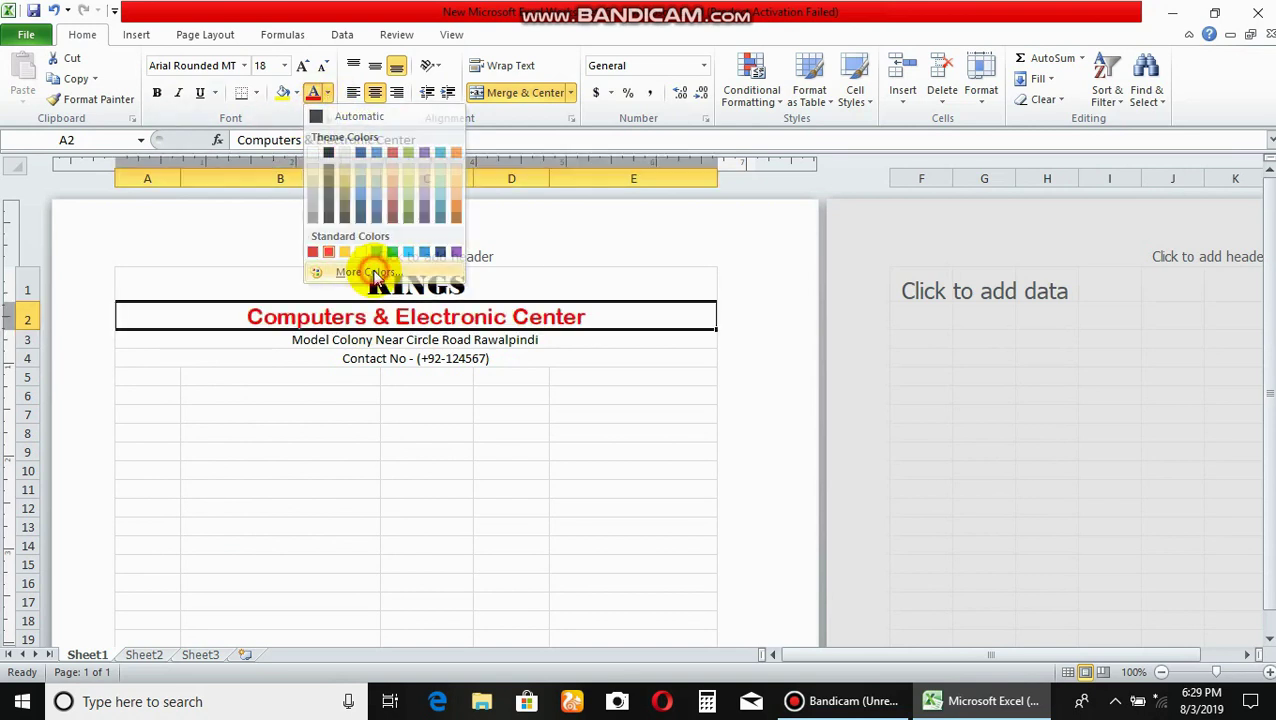
click(368, 271)
click(444, 376)
click(556, 332)
Set the row 3 address line to 14 pt Bell MT.
click(470, 288)
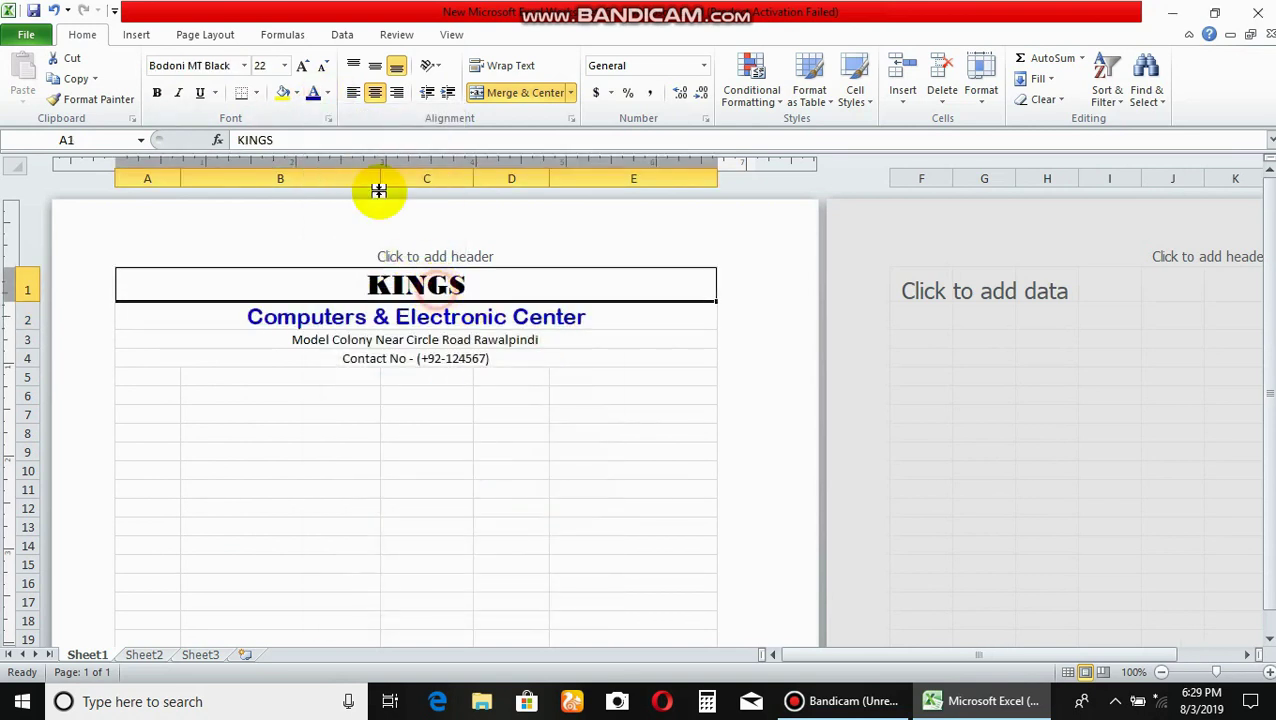
click(320, 340)
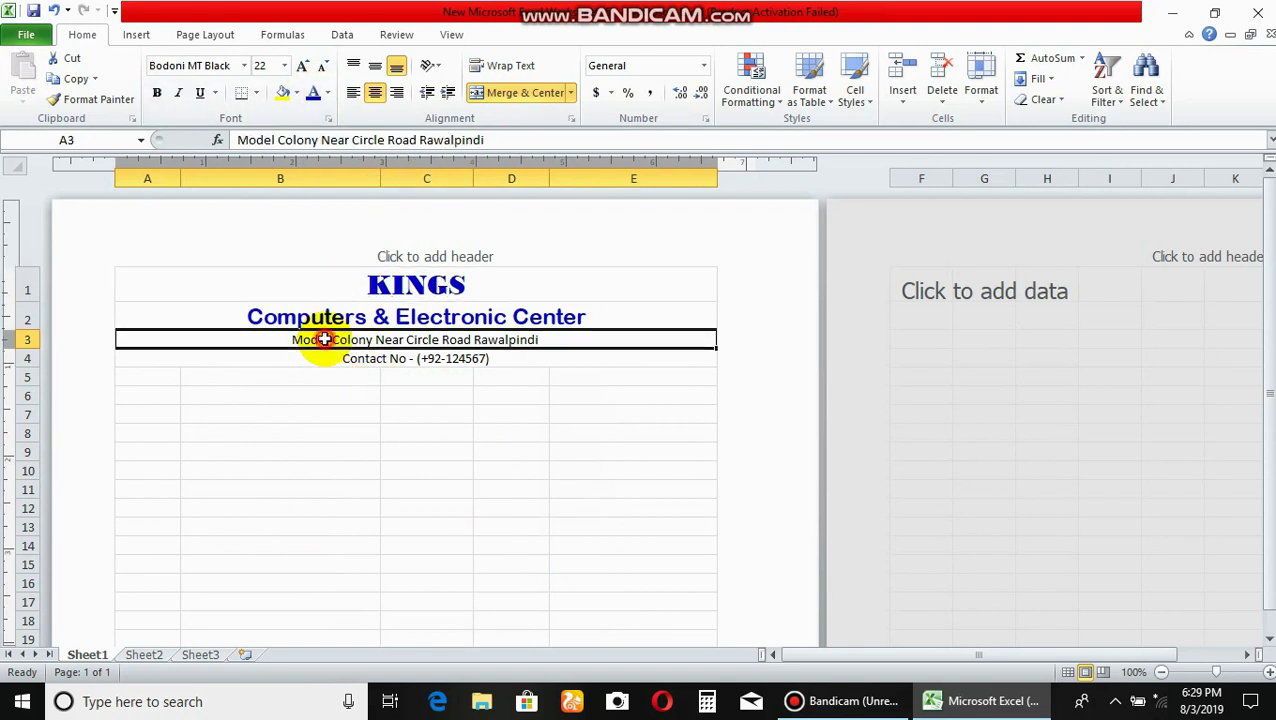
click(285, 66)
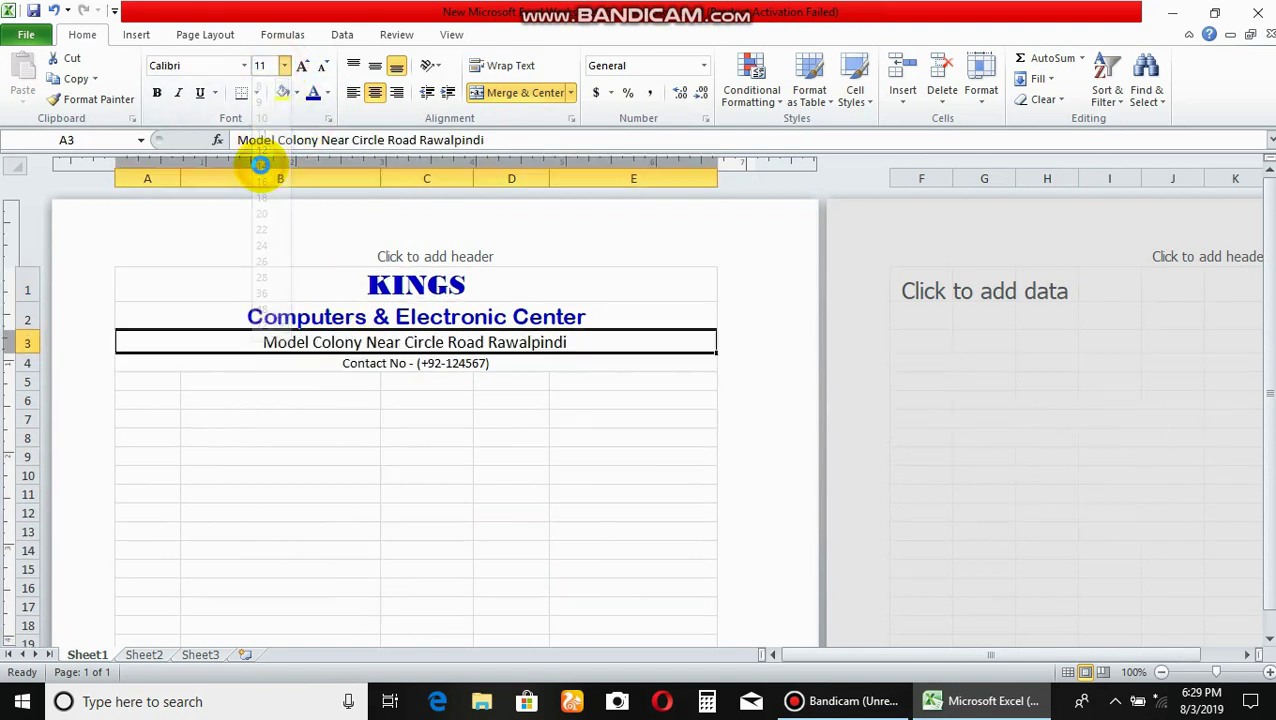
click(262, 160)
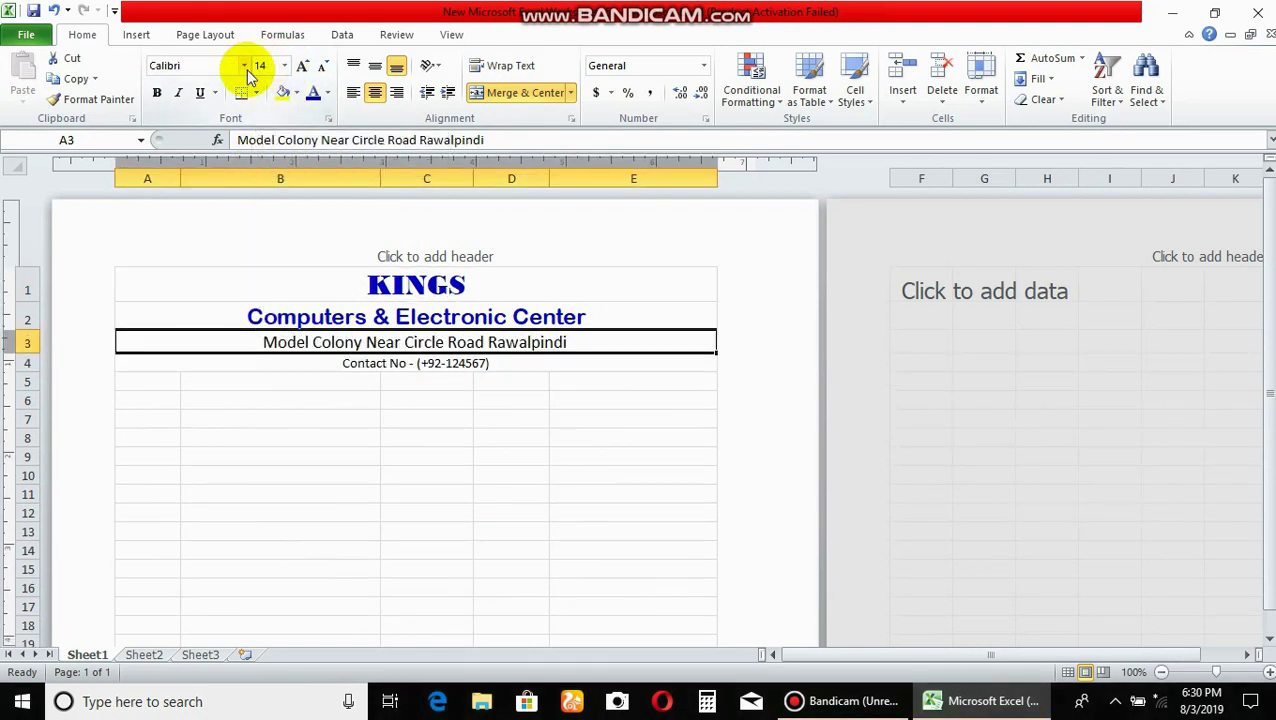
click(244, 66)
scroll(404, 112, down, 3)
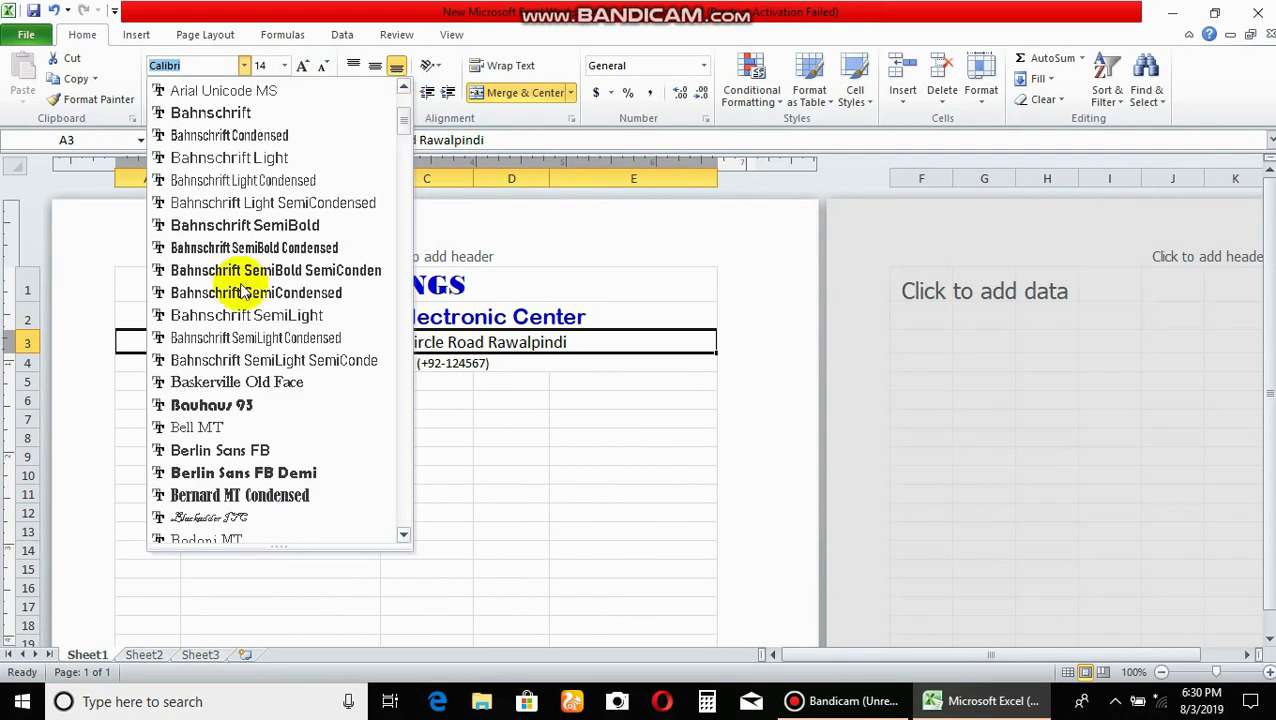
click(177, 433)
Set the row 4 contact line to 14 pt Bodoni MT.
click(386, 362)
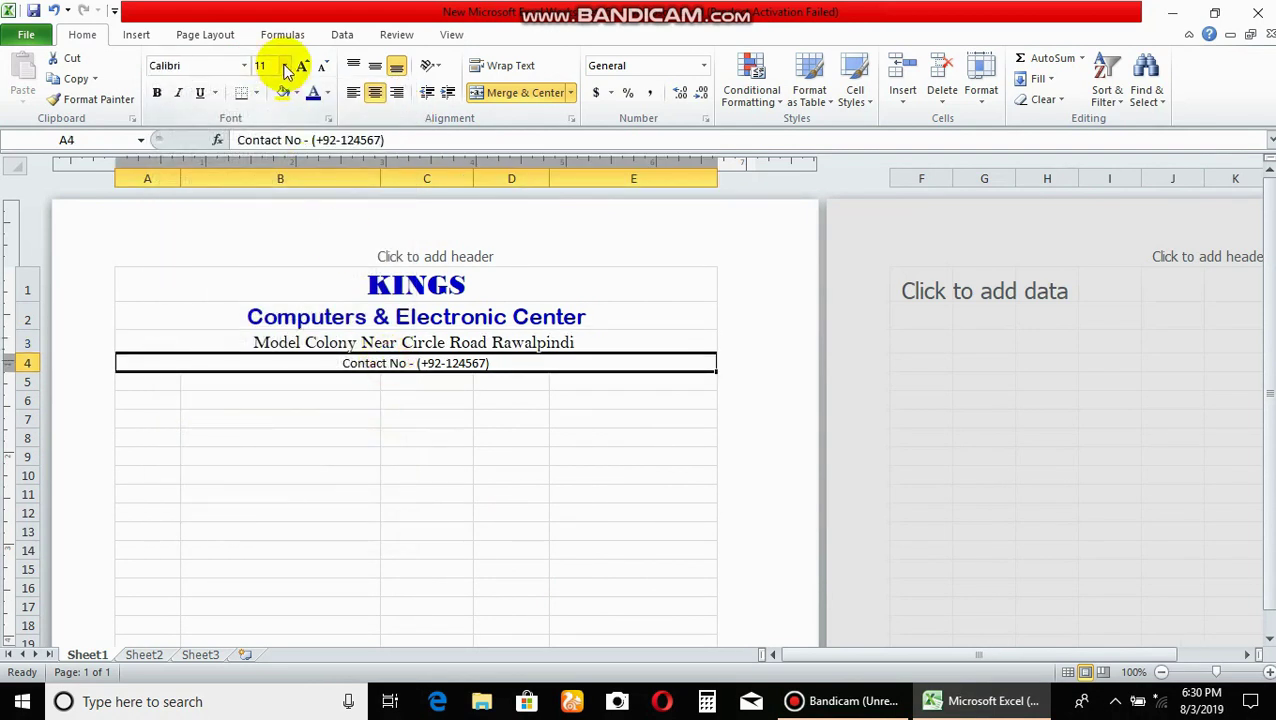
click(285, 66)
click(262, 172)
click(244, 66)
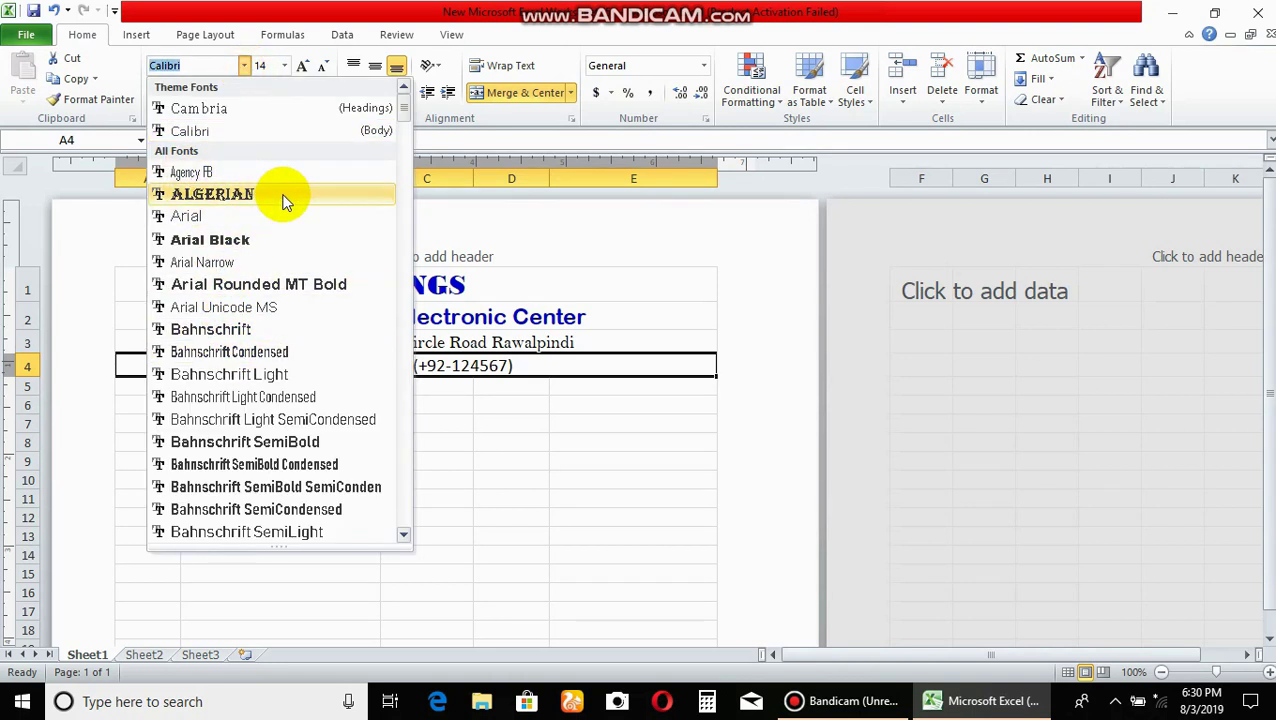
scroll(405, 114, down, 2)
scroll(408, 119, down, 4)
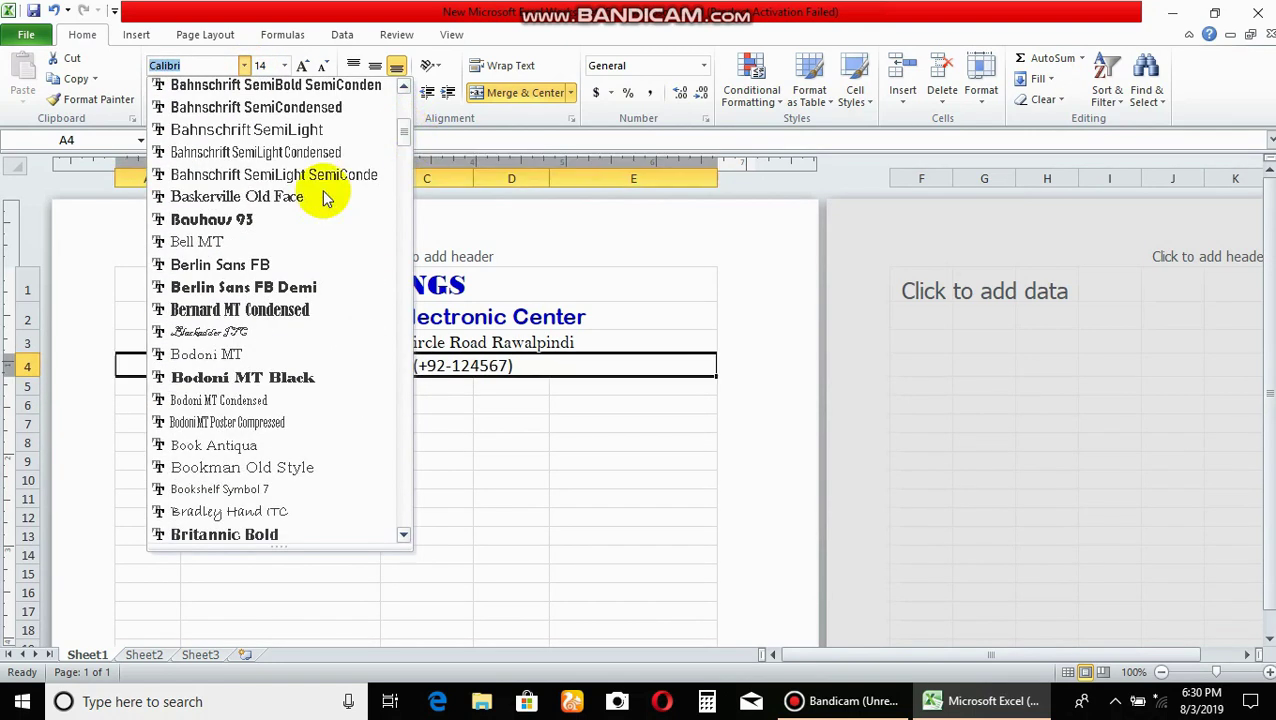
click(211, 356)
click(436, 423)
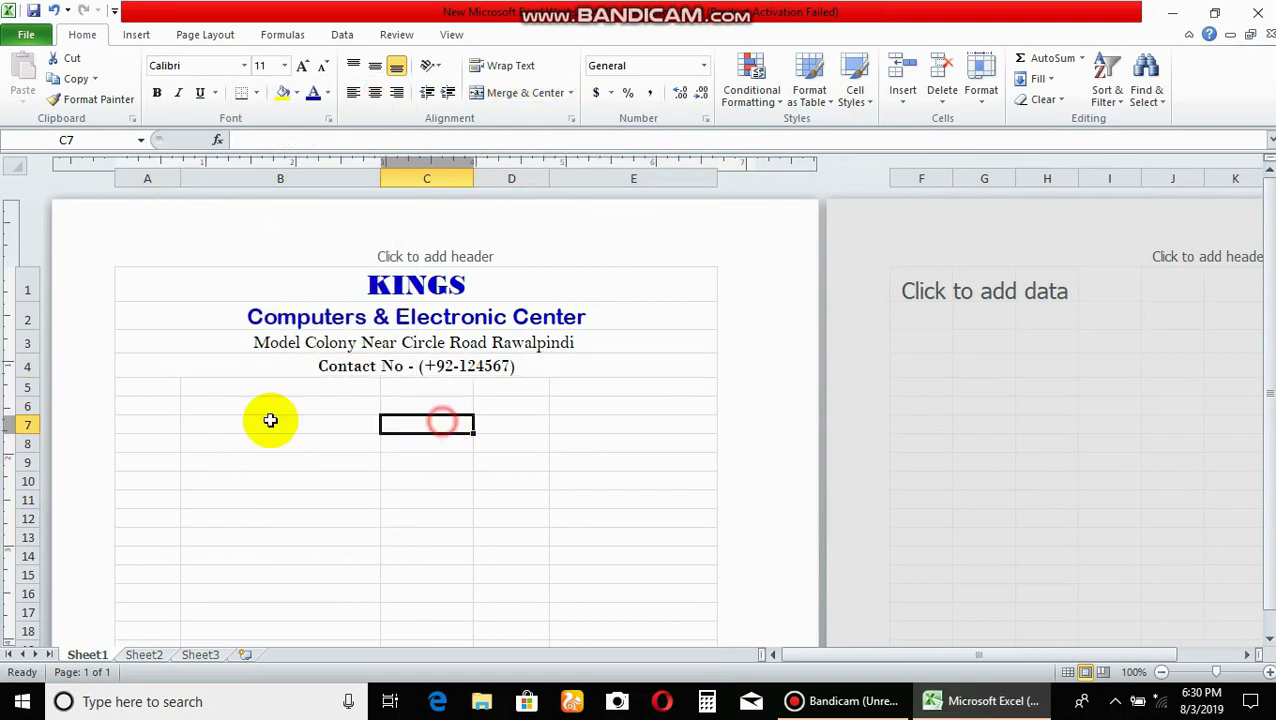
Colour the address line red.
click(136, 34)
click(336, 342)
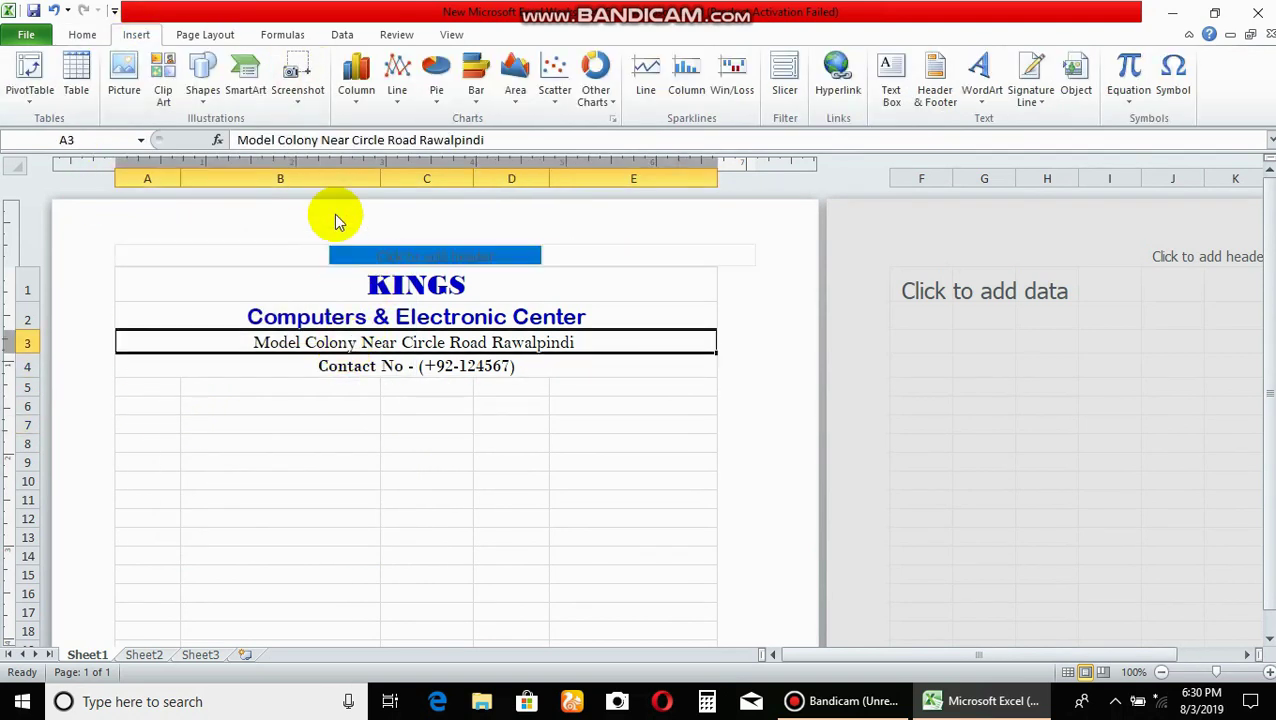
click(82, 34)
click(327, 92)
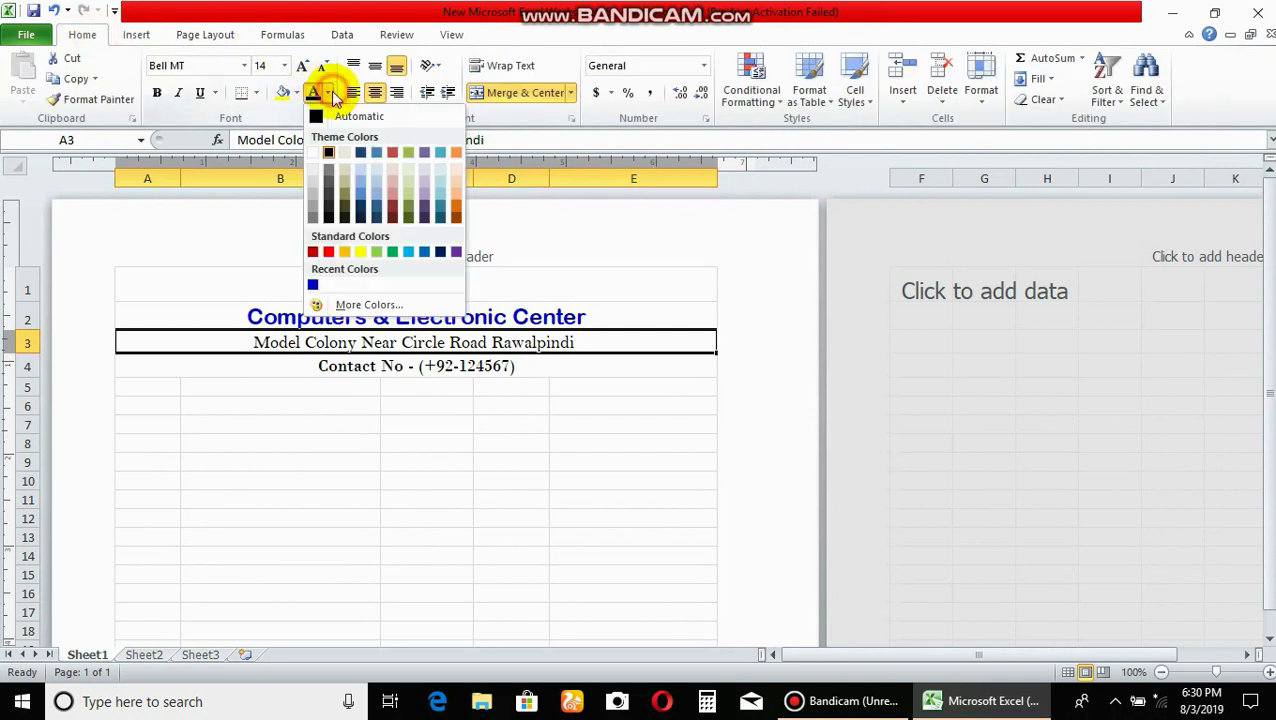
click(329, 251)
click(276, 367)
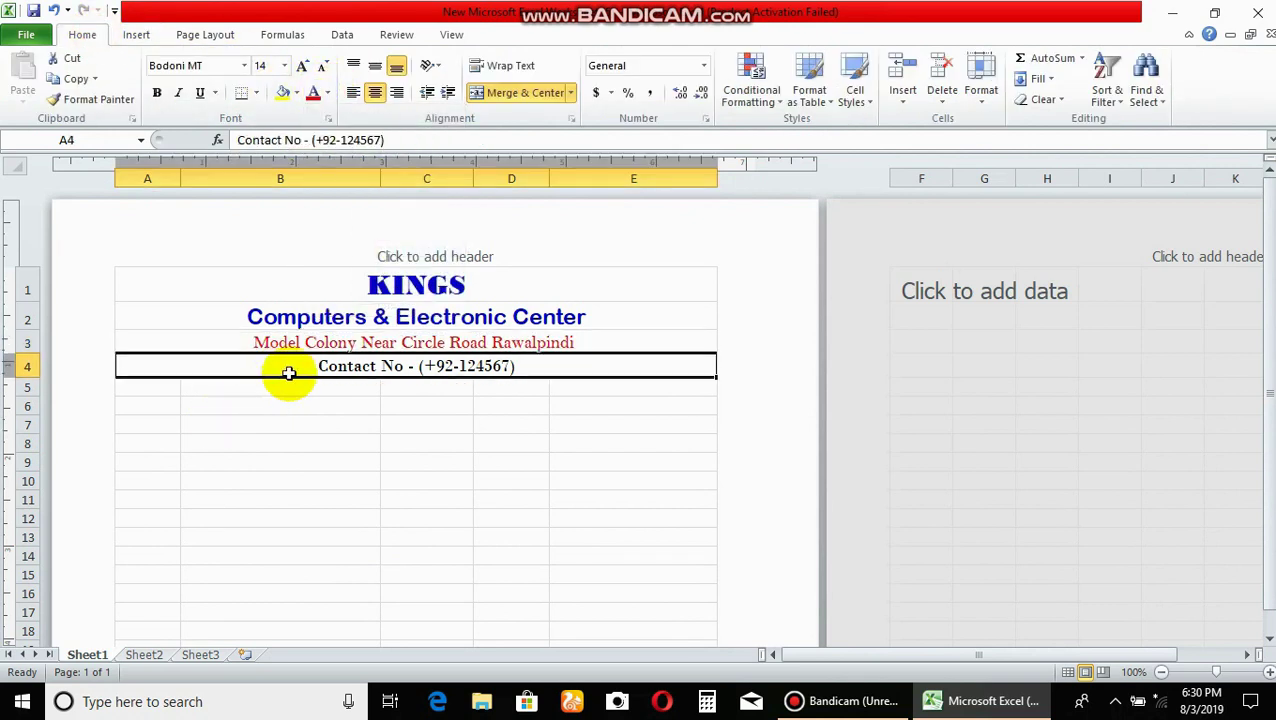
click(285, 424)
Draw a rectangle across rows 5–9 with a dark orange fill and no outline.
click(136, 34)
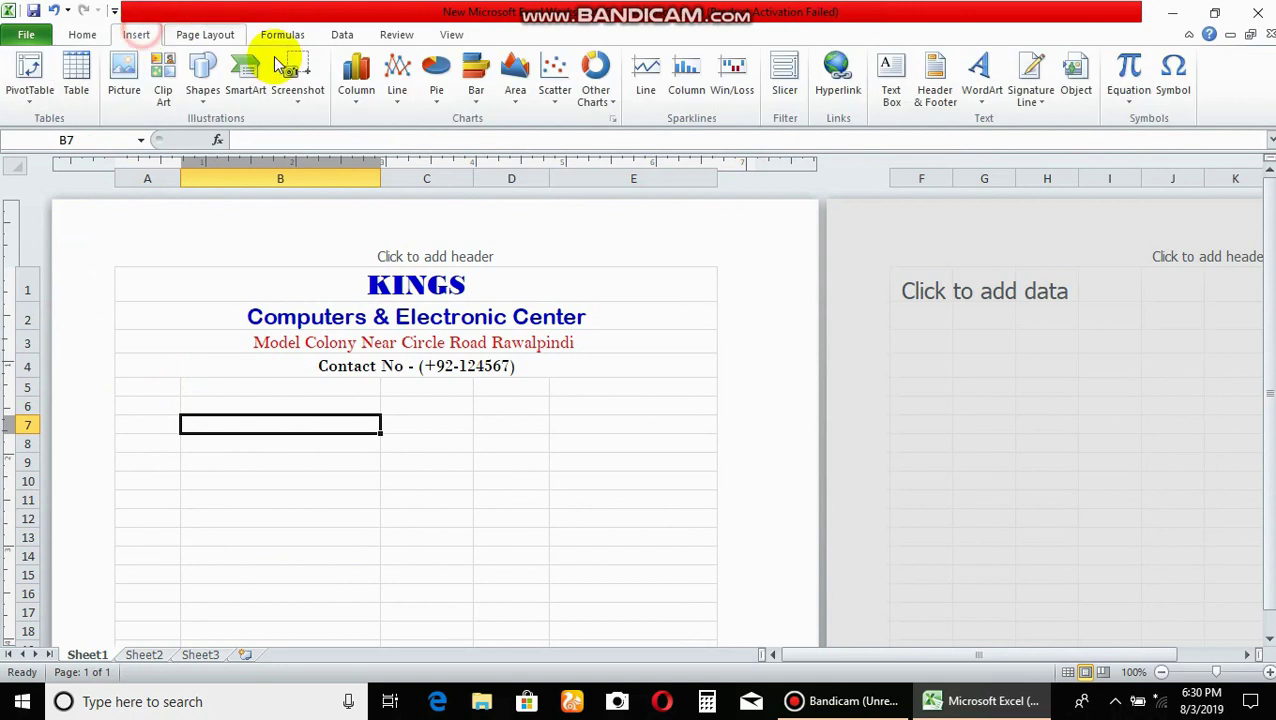
click(197, 95)
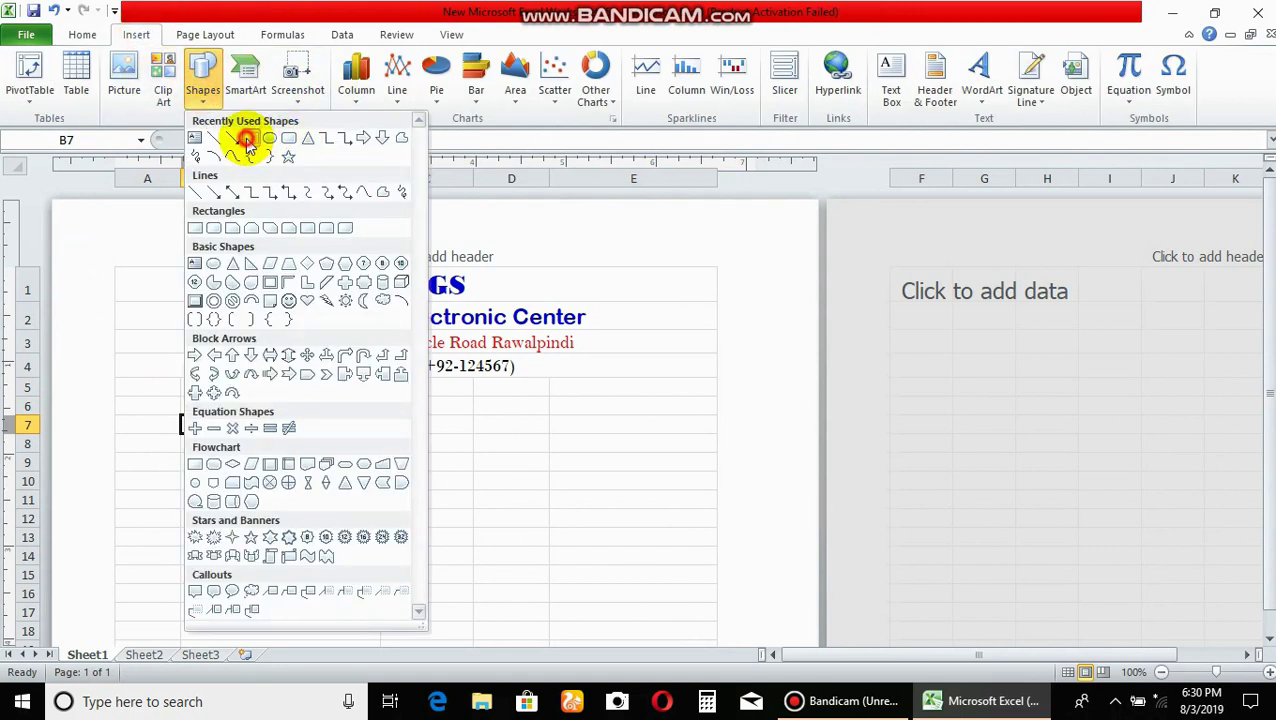
click(251, 134)
mouse_move(119, 379)
mouse_down()
mouse_move(708, 453)
mouse_move(715, 467)
mouse_up()
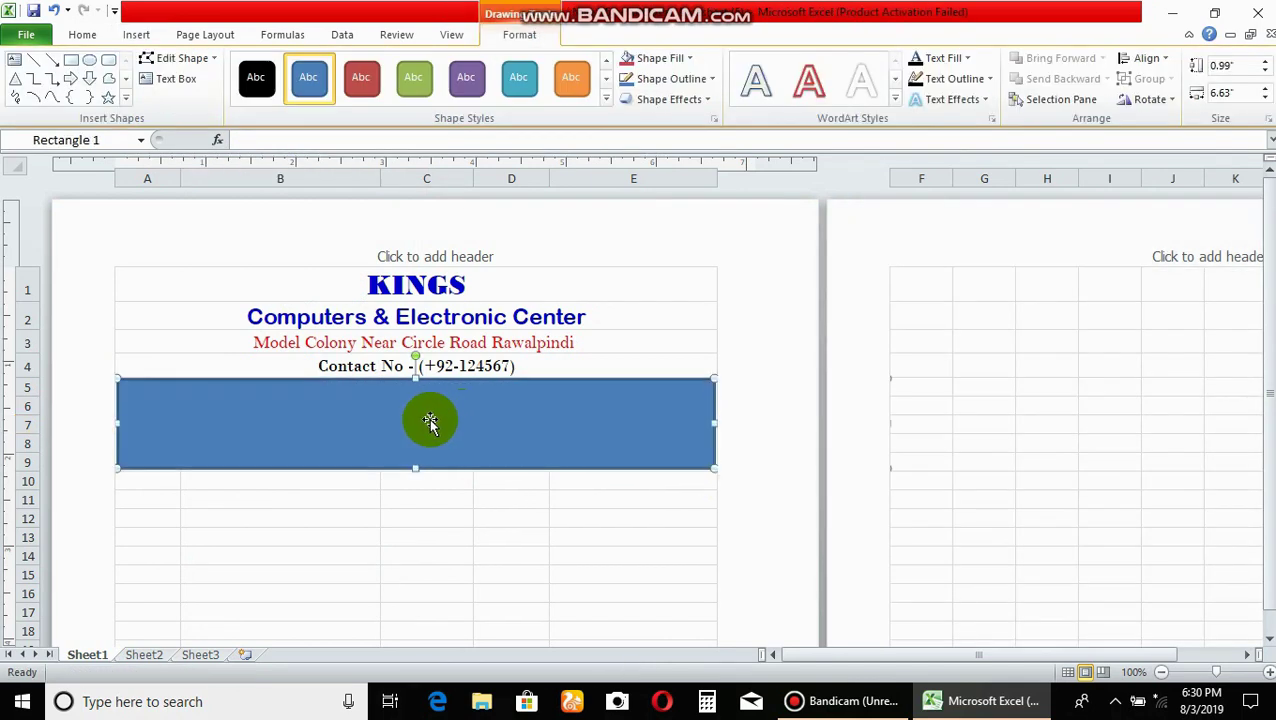
click(627, 57)
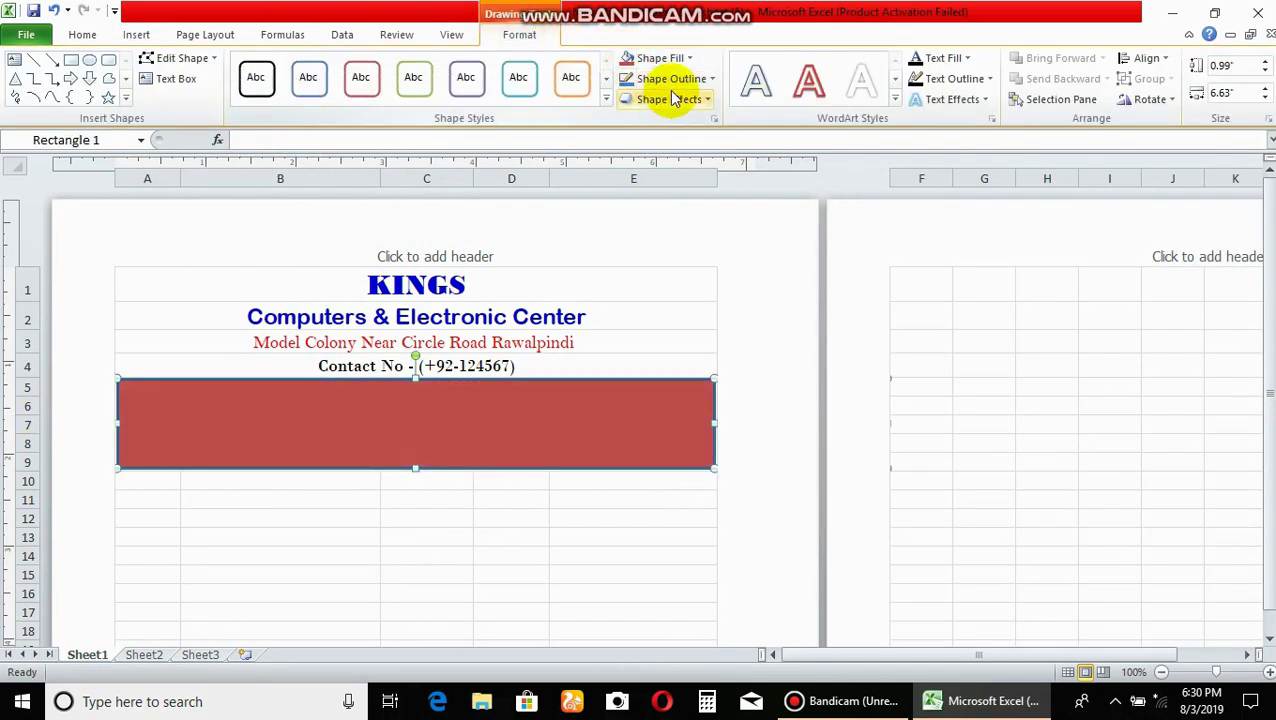
click(655, 57)
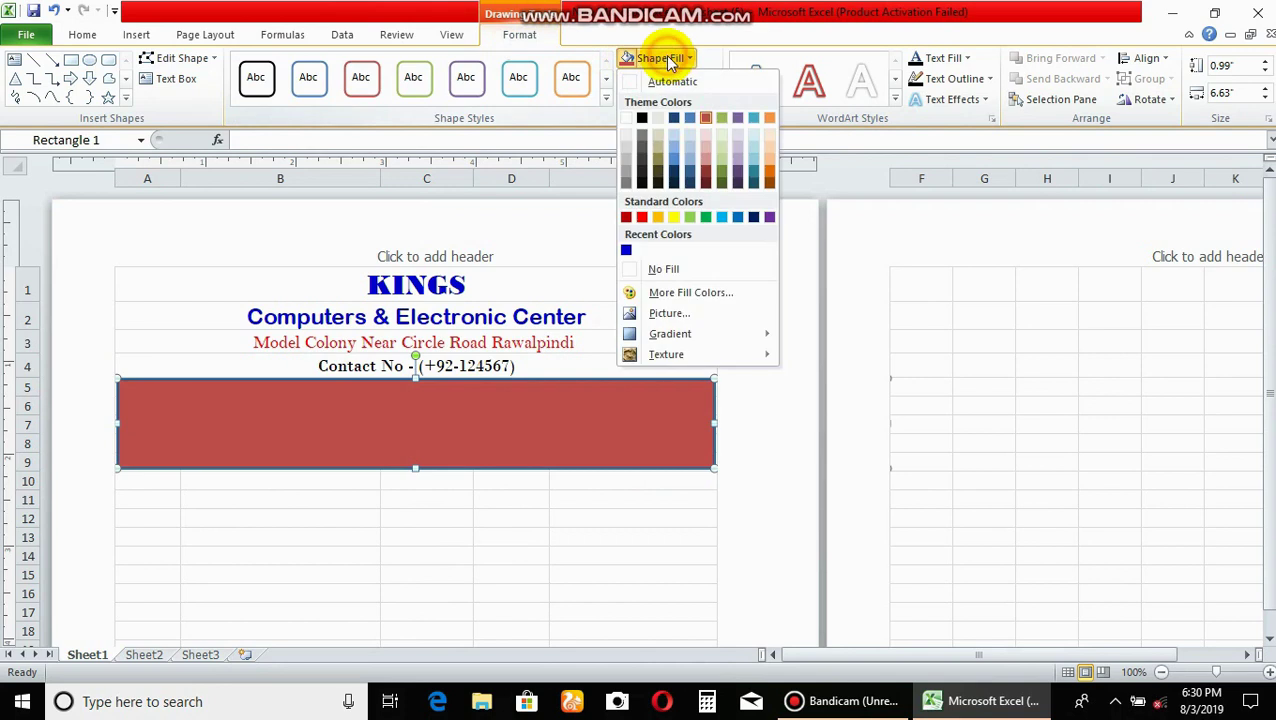
click(770, 173)
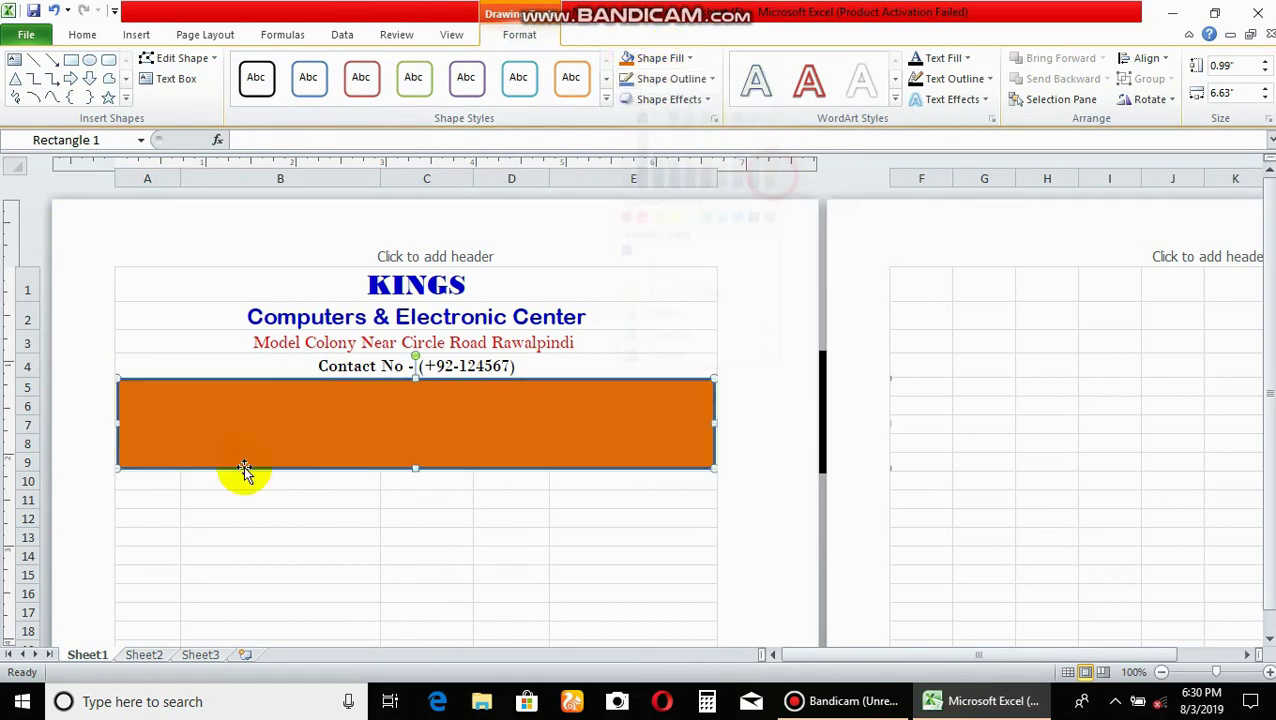
click(668, 78)
click(648, 298)
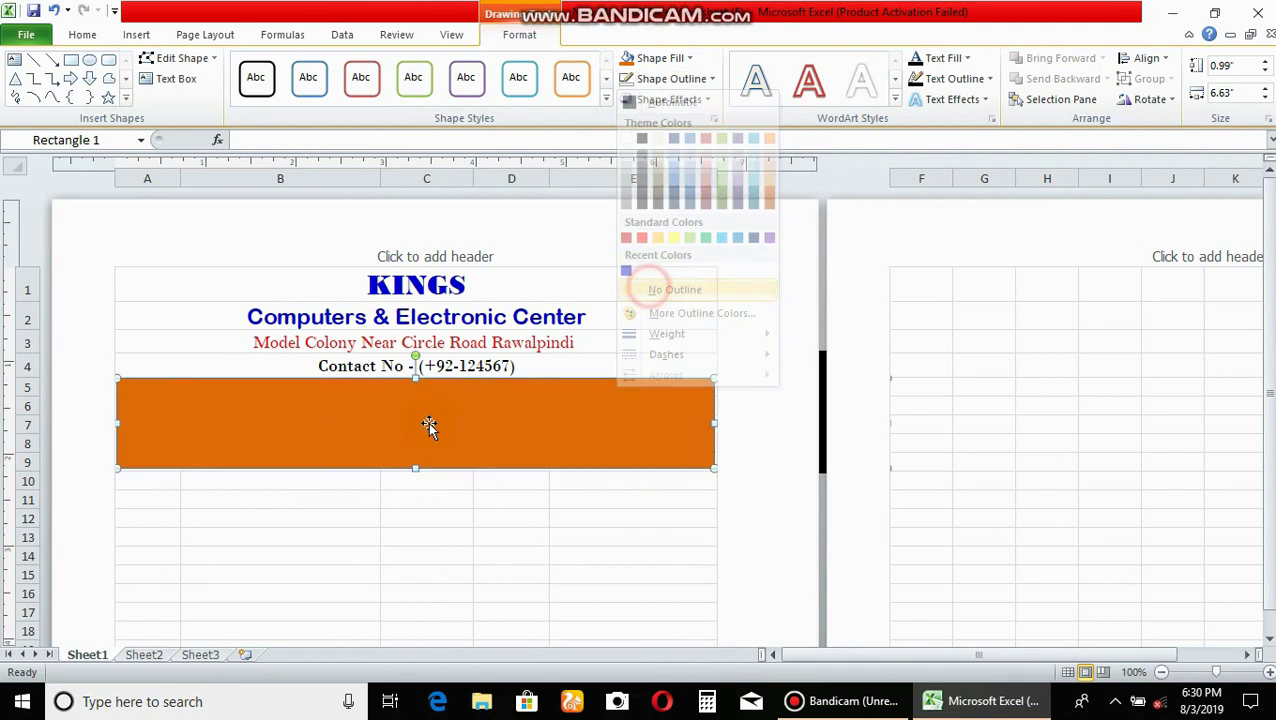
Type INVOICE in the banner, set it to 40 pt Arial Black, and centre it.
right_click(430, 427)
click(484, 208)
text(INVOICE)
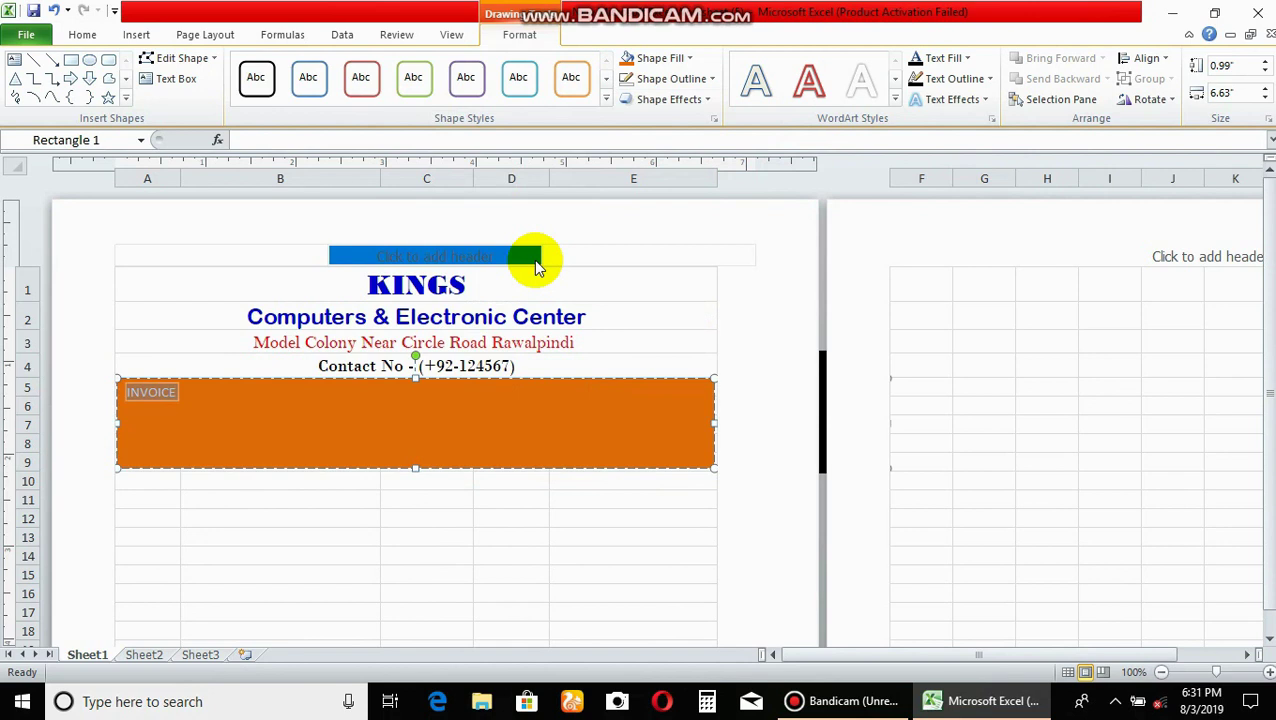
click(82, 34)
click(284, 66)
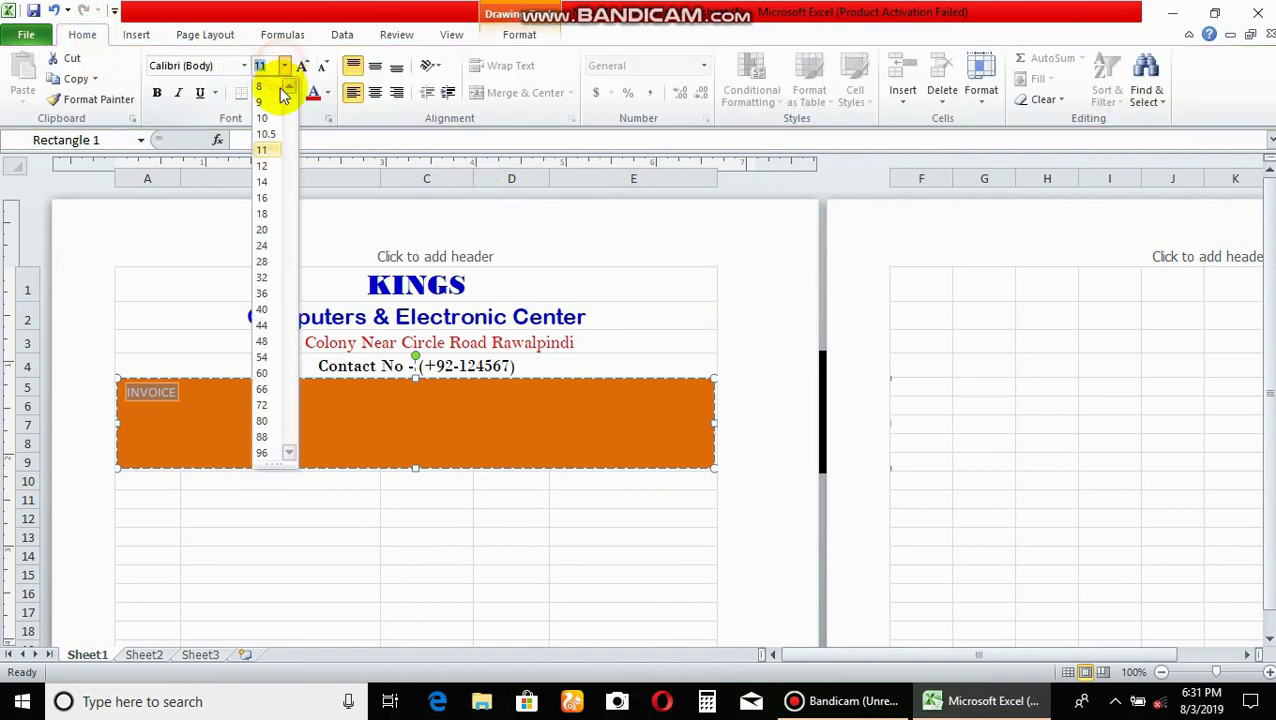
click(260, 313)
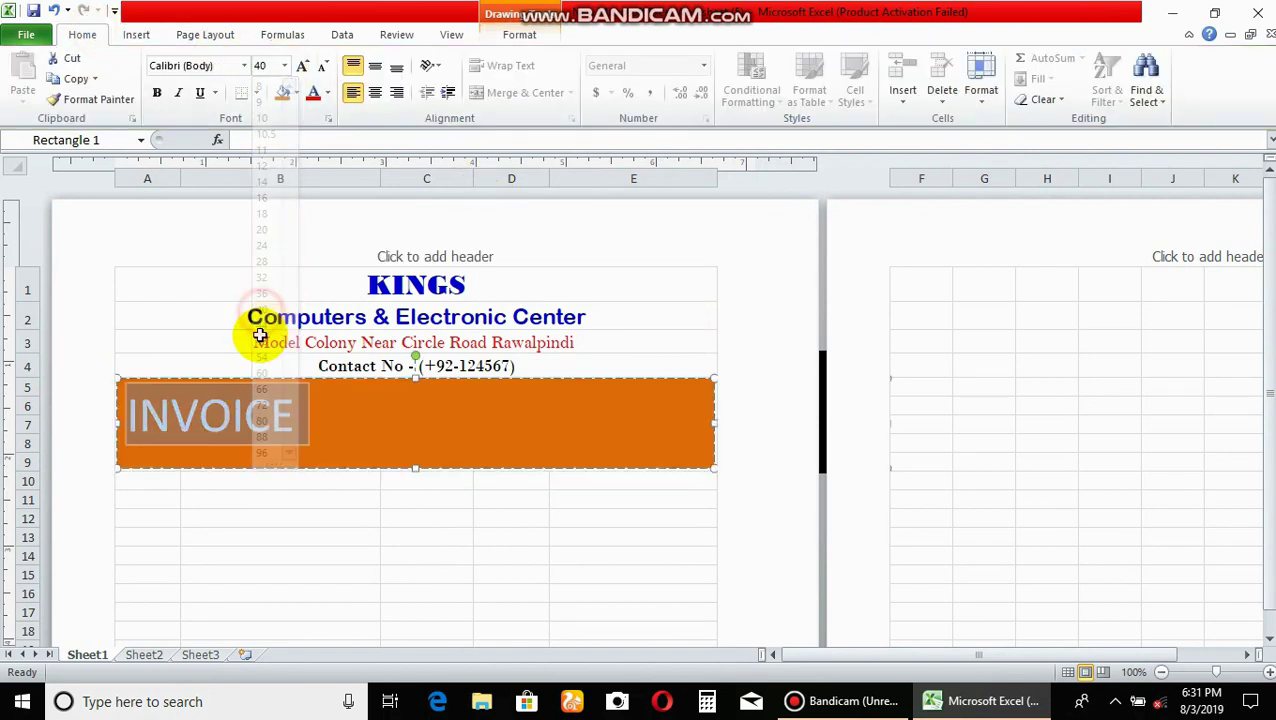
click(376, 100)
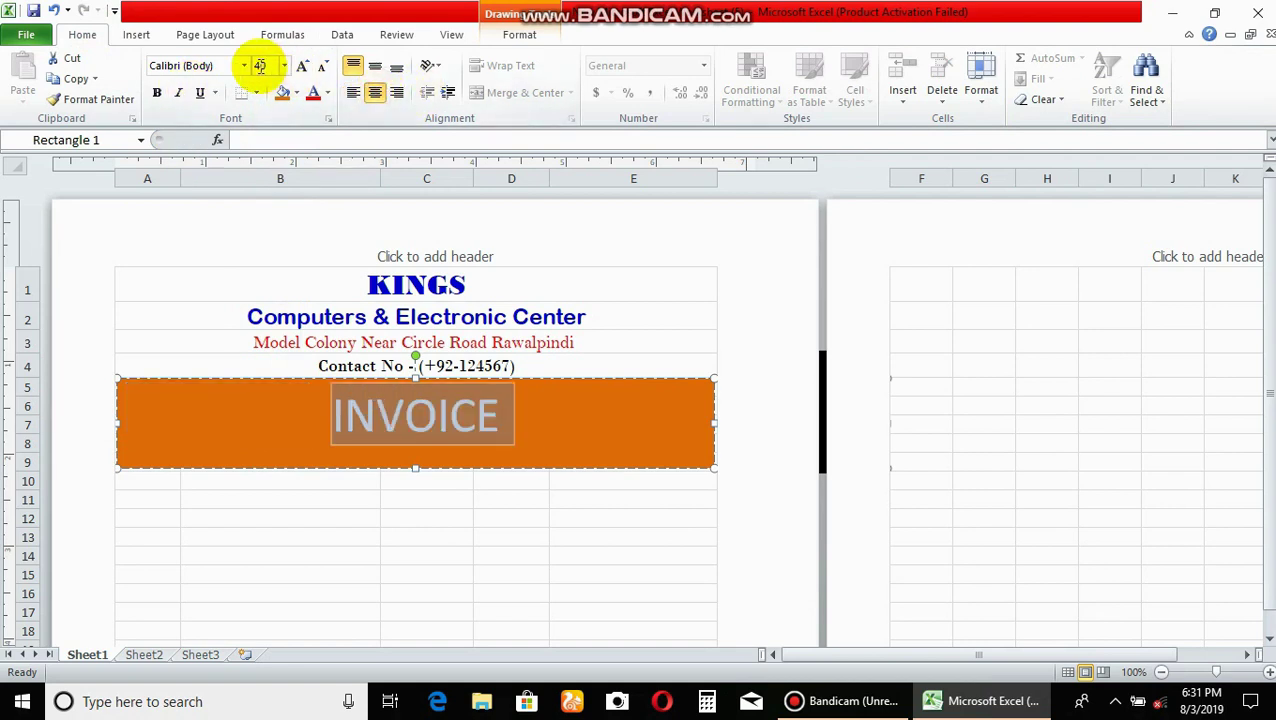
click(244, 65)
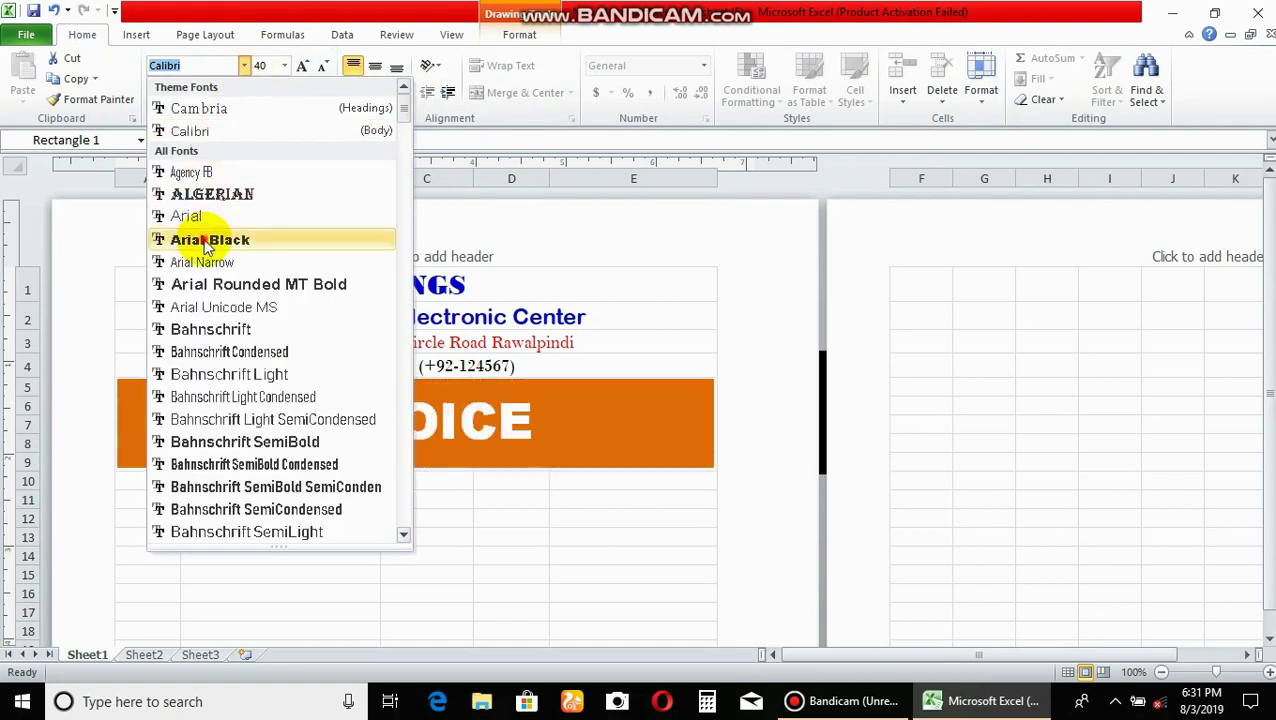
click(207, 241)
click(561, 500)
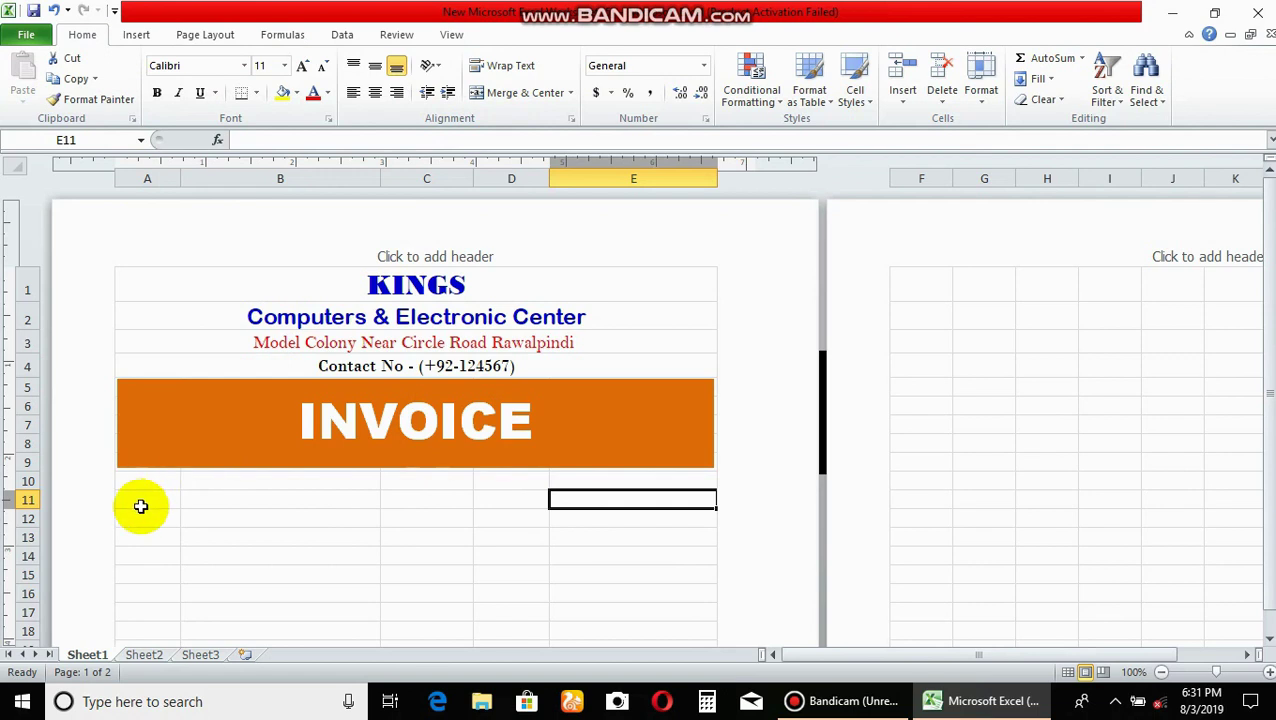
Enter the label 'Date :' in D11 and the date 04 August 2019 in E11.
click(512, 496)
text(Date)
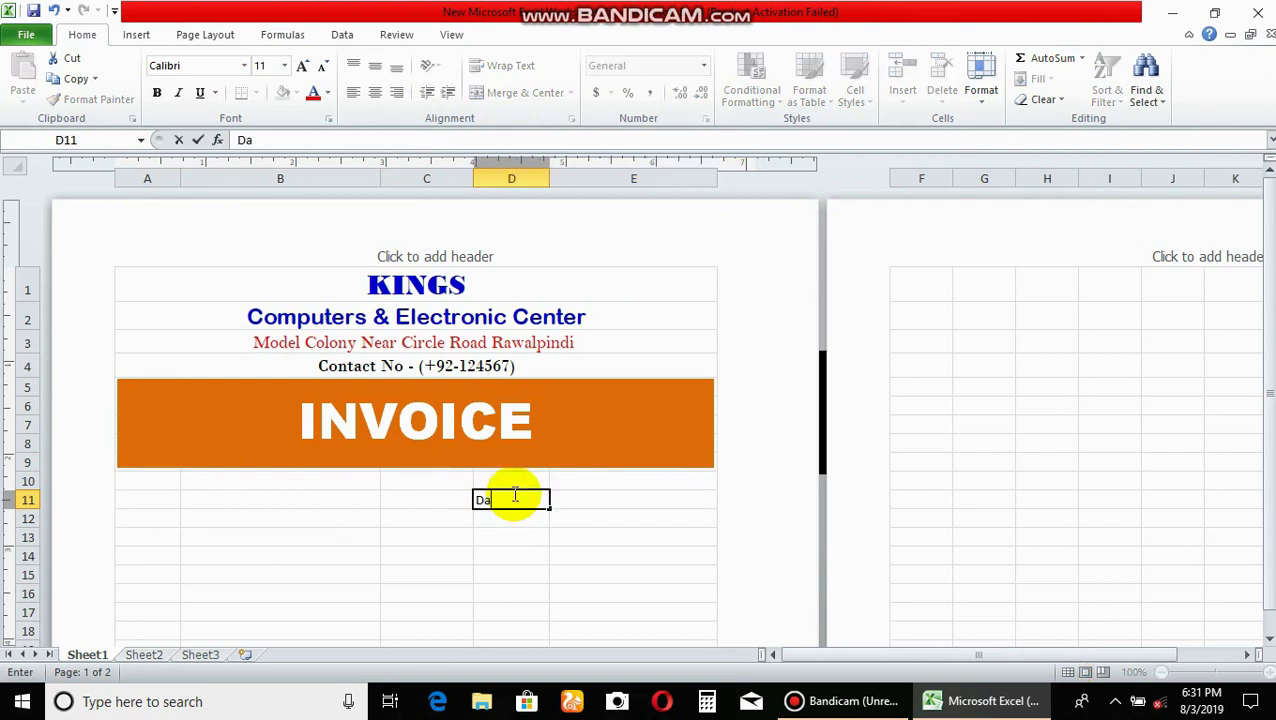
key(Tab)
double_click(512, 496)
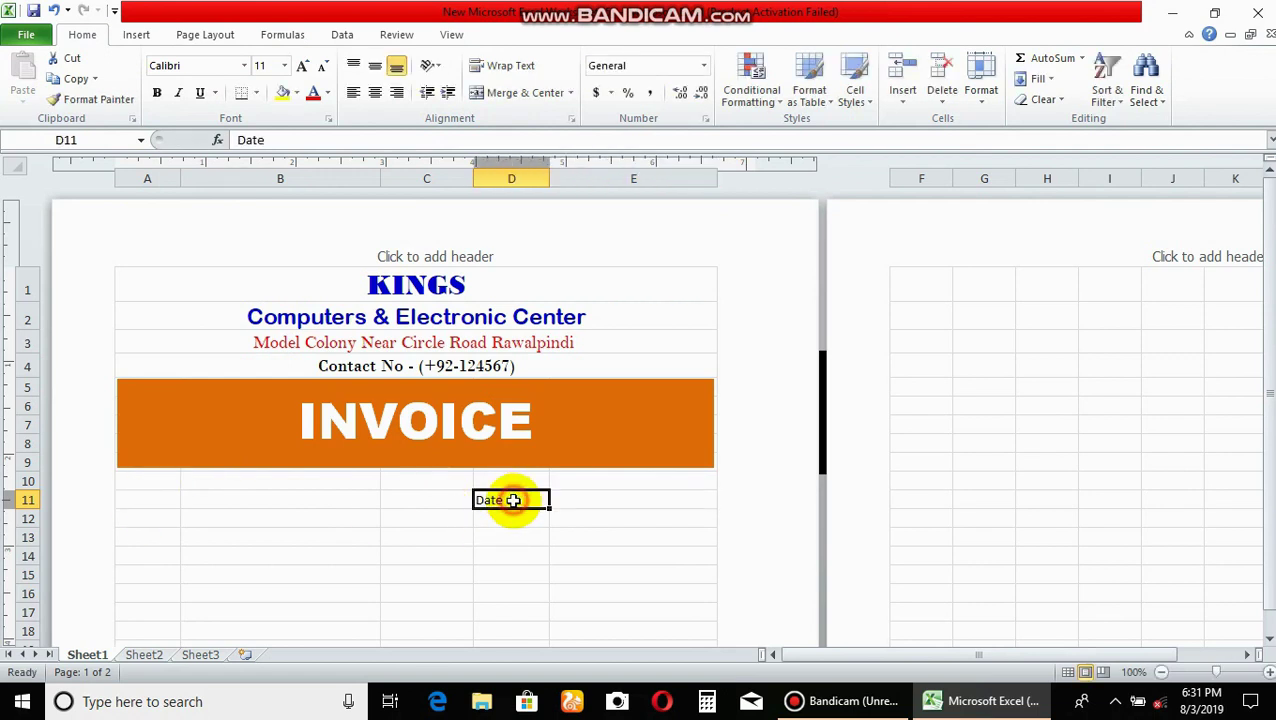
key(Tab)
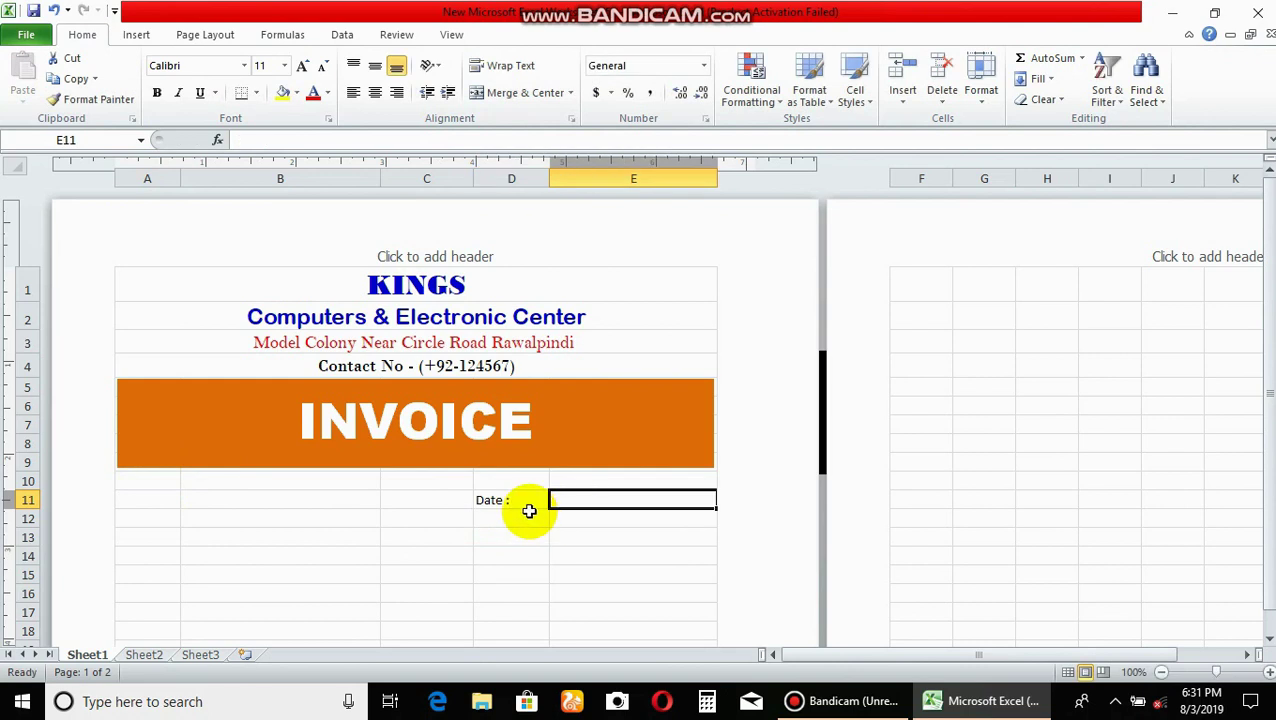
text(04 August)
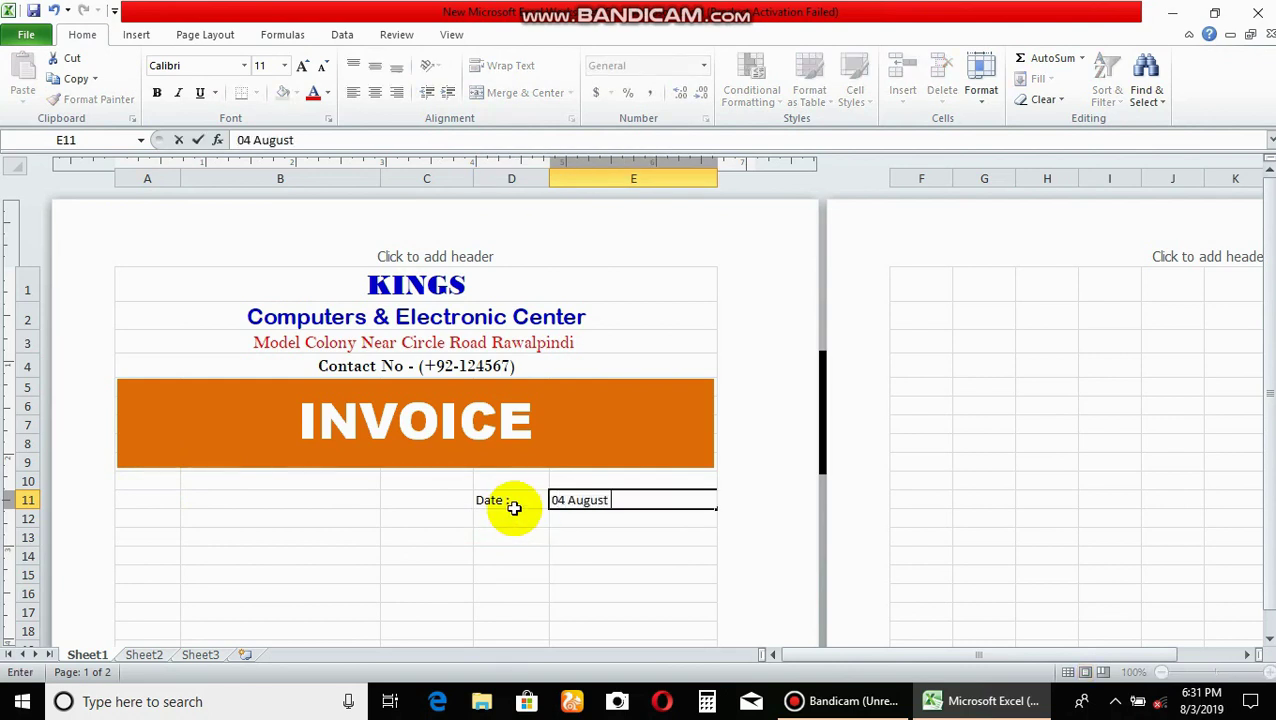
text(019)
key(Tab)
Give the date cell a custom dd-mmmm-yyyy format so it shows 04-August-2019.
click(649, 501)
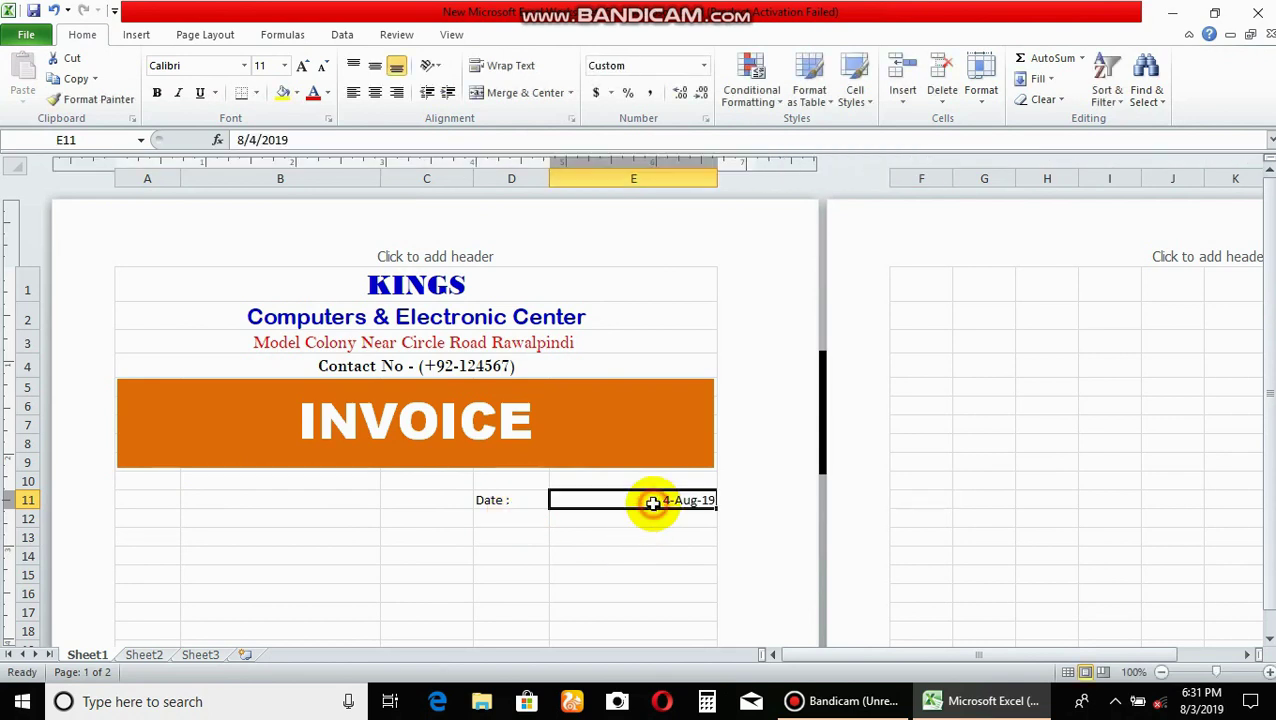
right_click(595, 510)
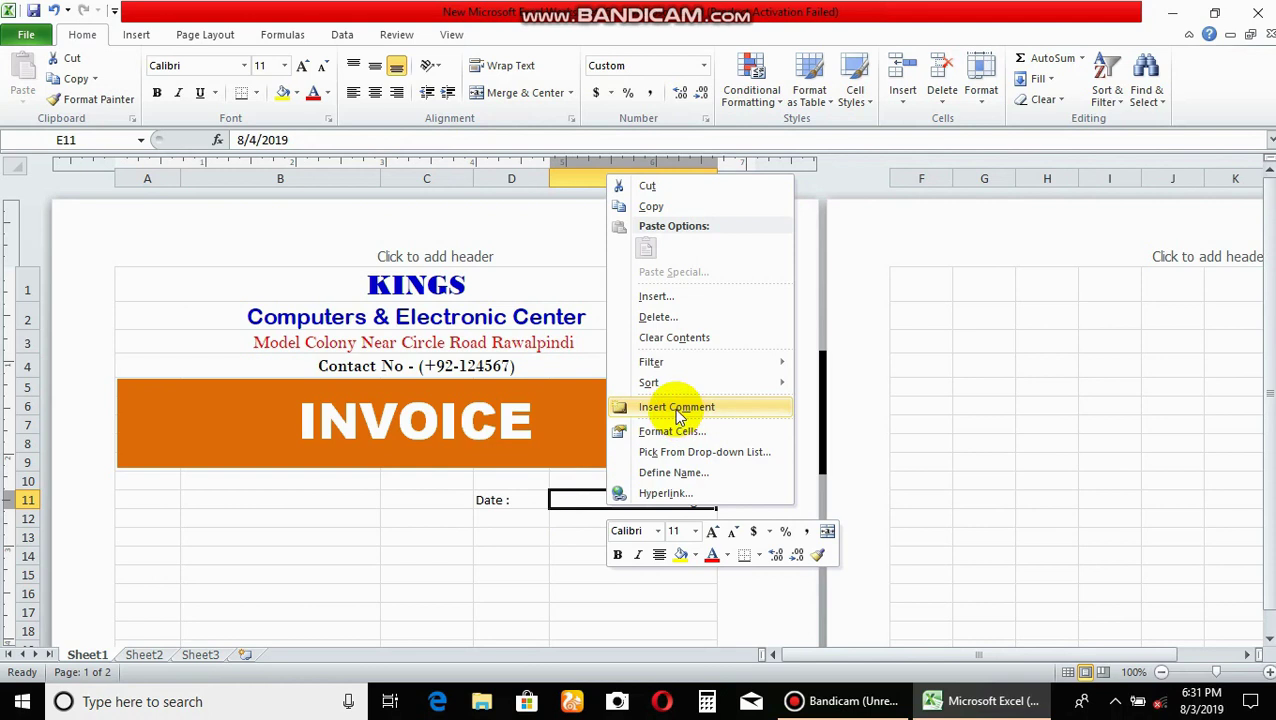
click(668, 431)
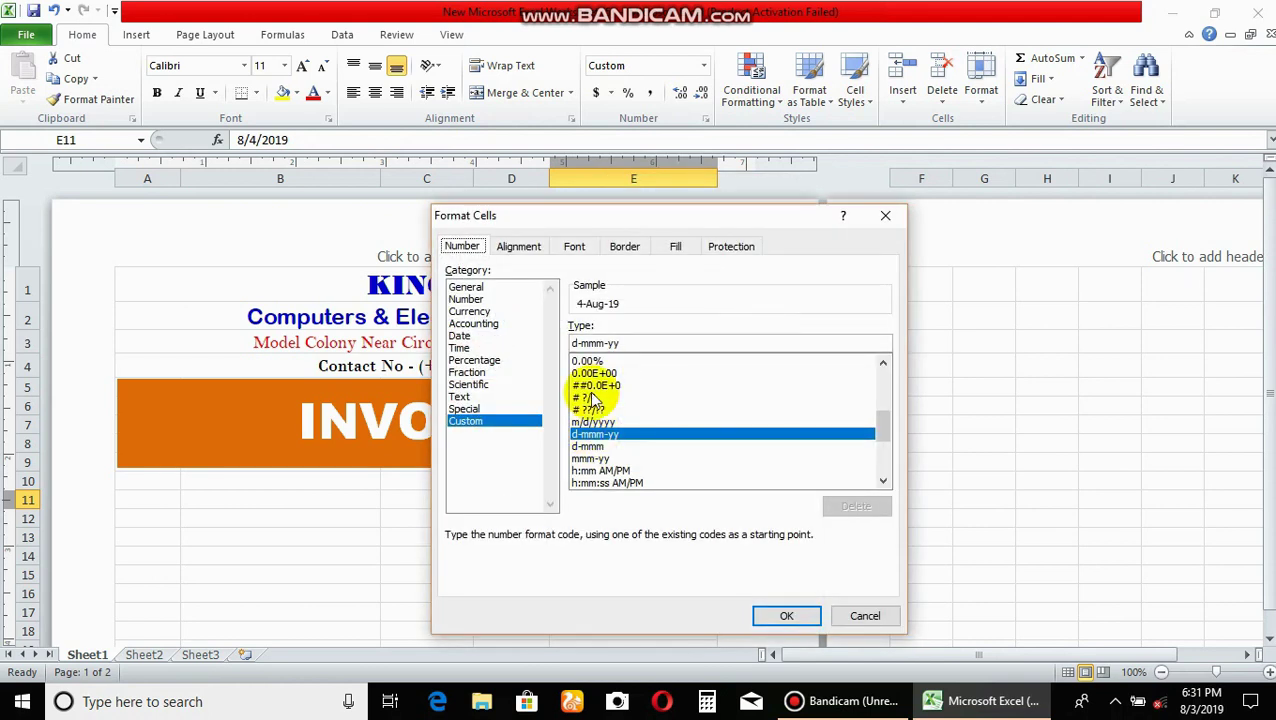
click(574, 343)
text(d)
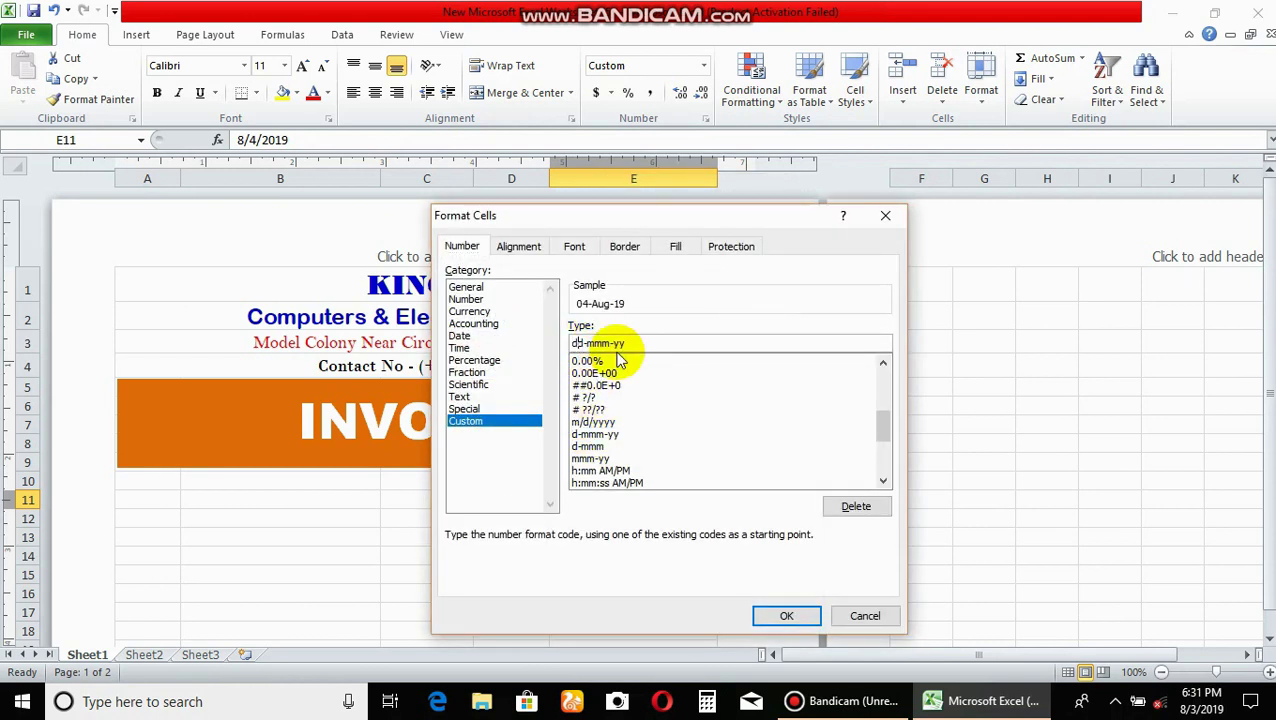
click(594, 343)
text(d-)
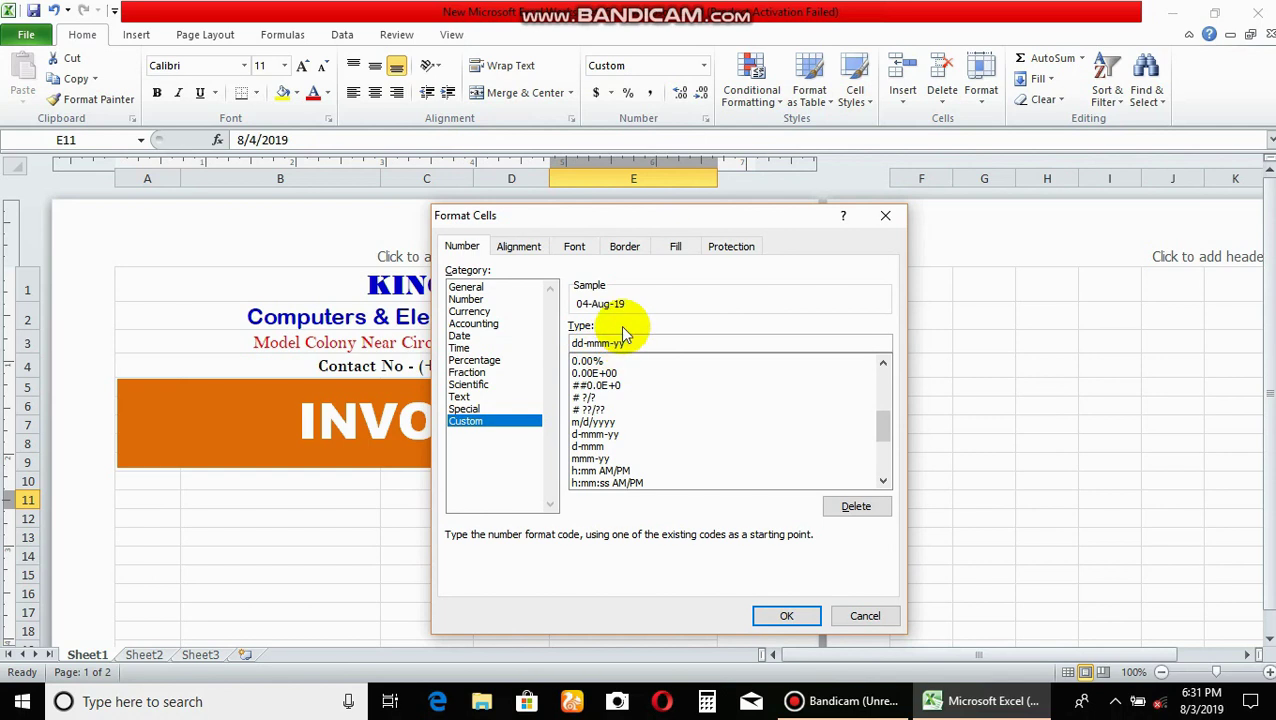
text(m)
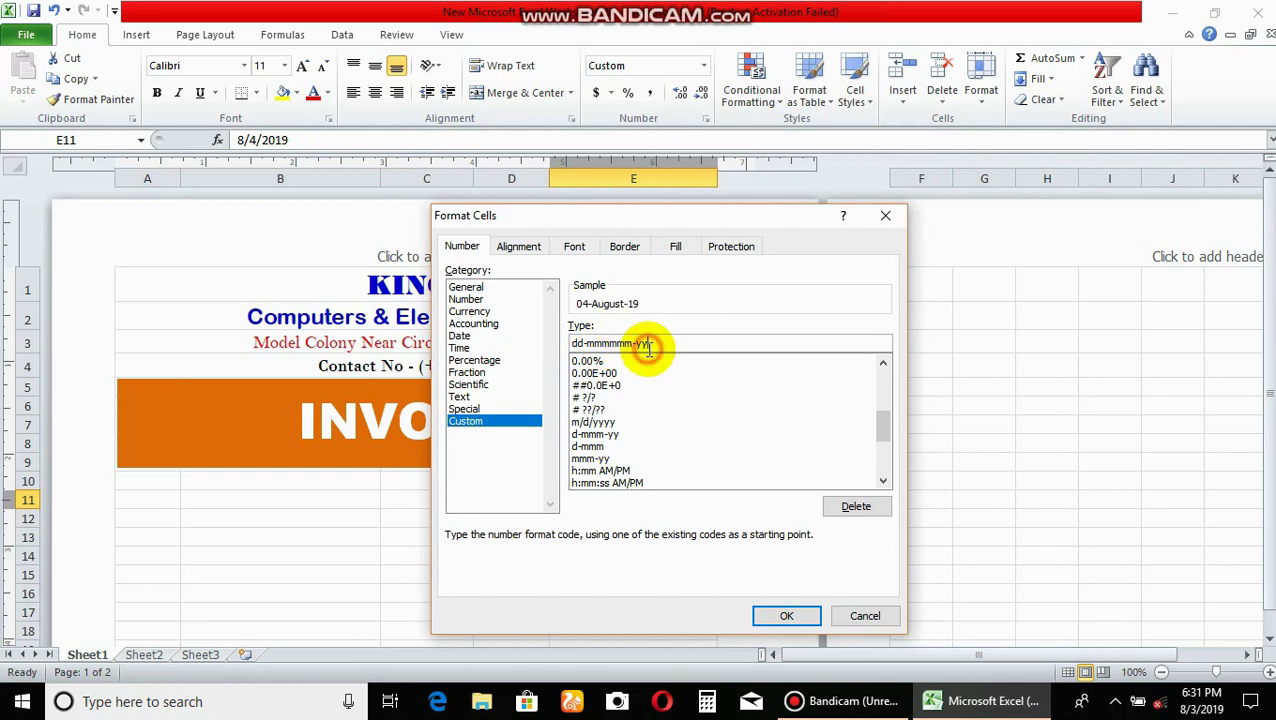
click(790, 615)
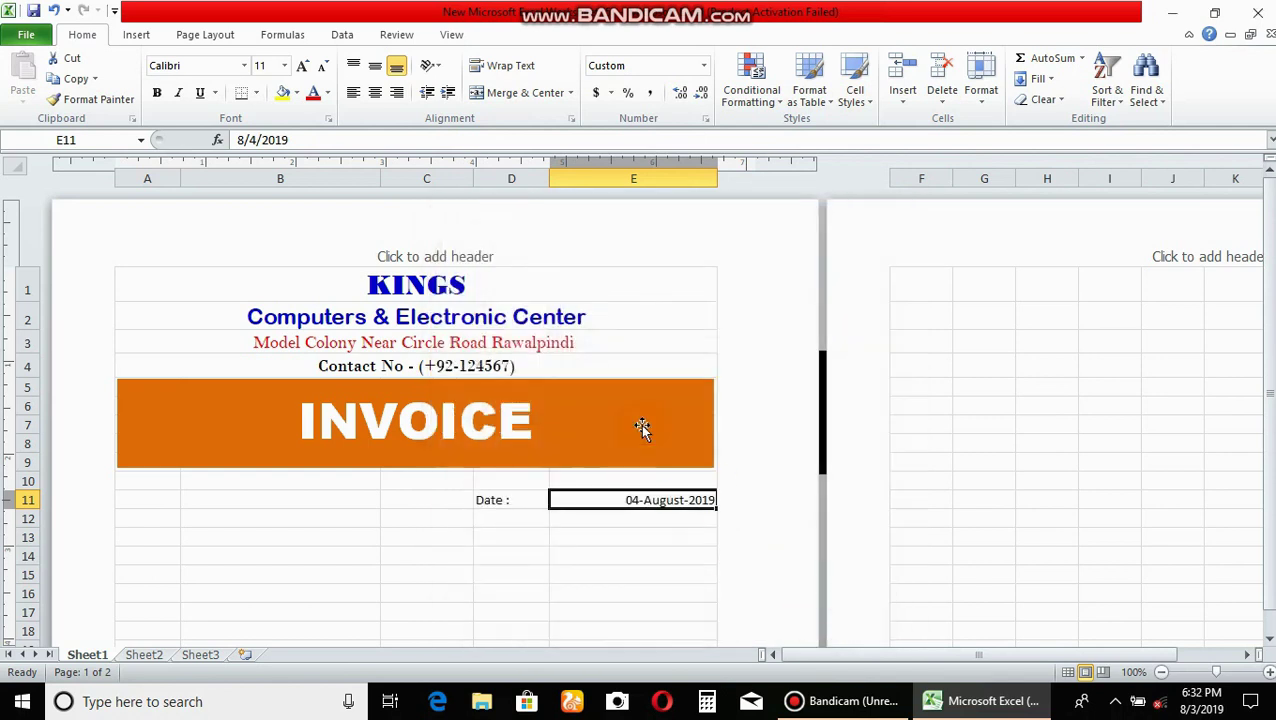
Set D11:E11 to 14 pt Arial Rounded MT Bold.
click(686, 523)
drag(490, 498, 610, 500)
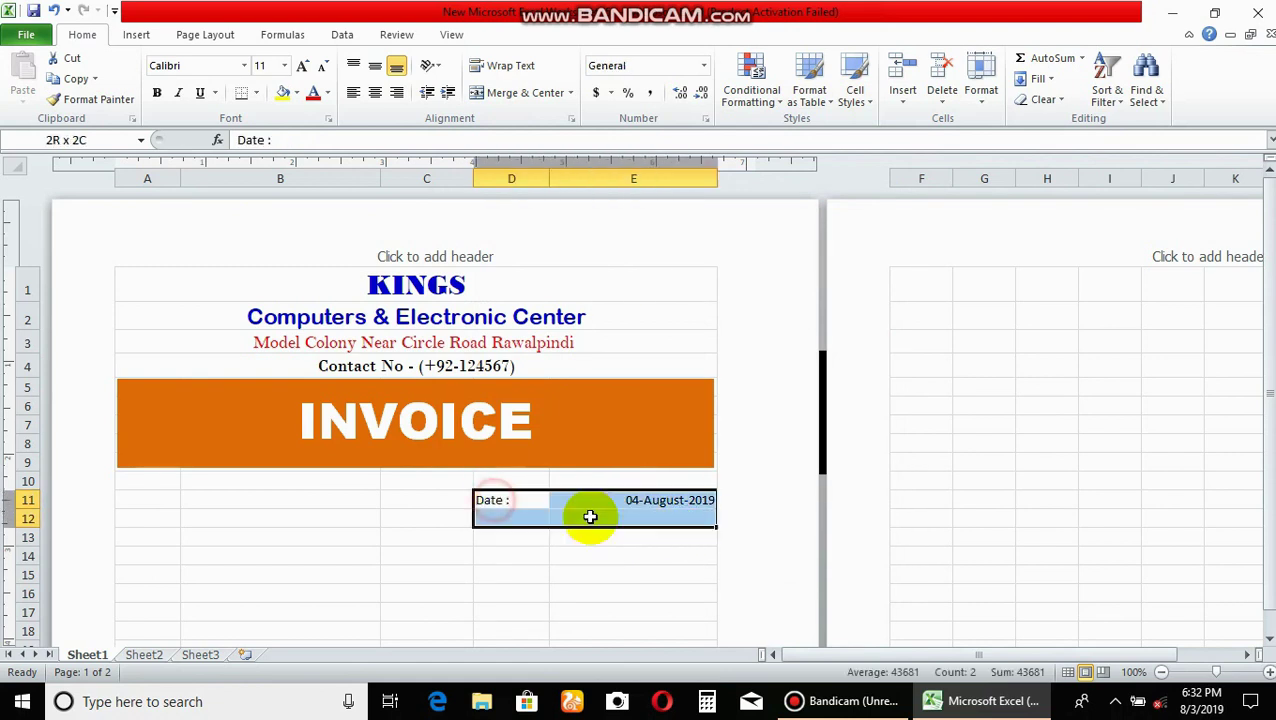
click(284, 66)
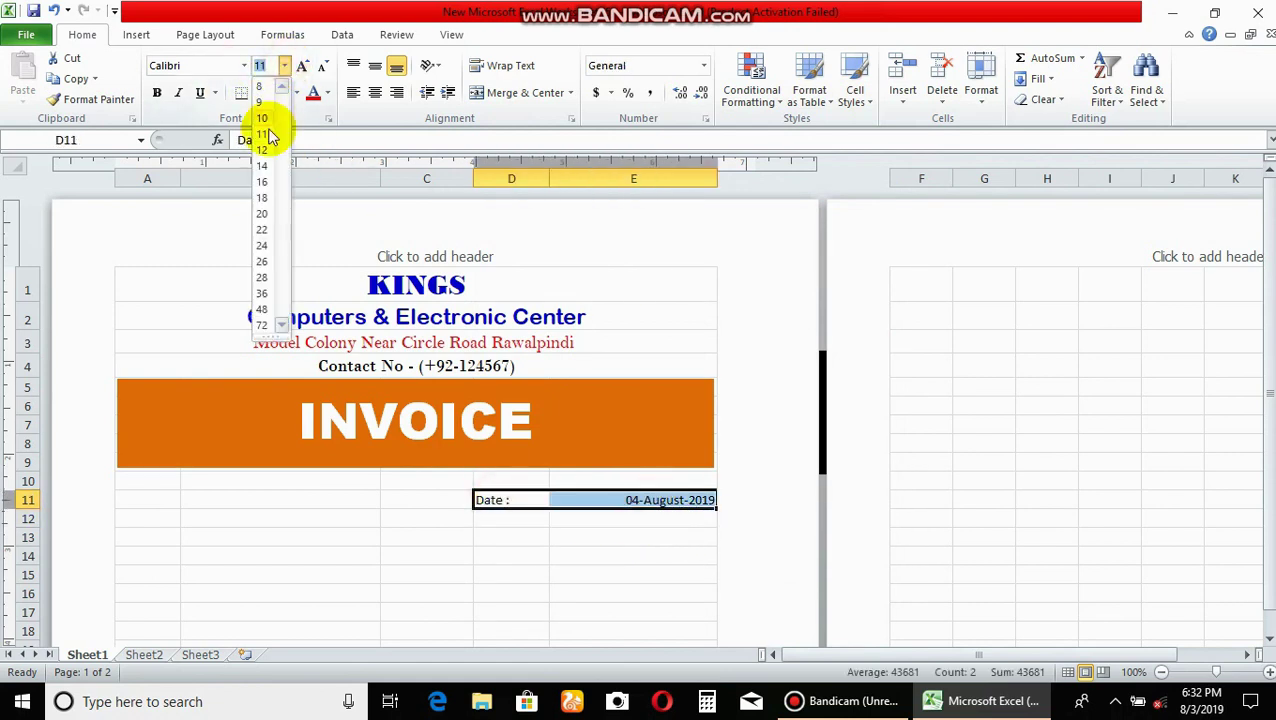
click(265, 163)
click(245, 66)
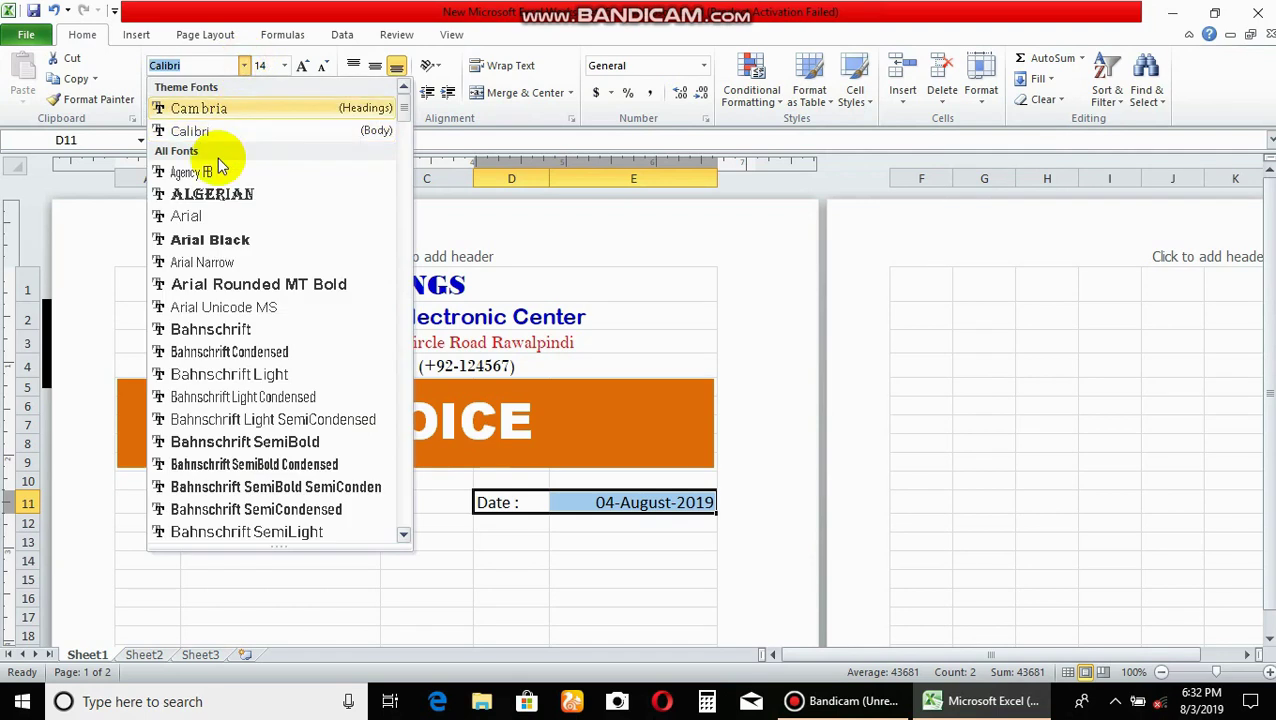
click(208, 285)
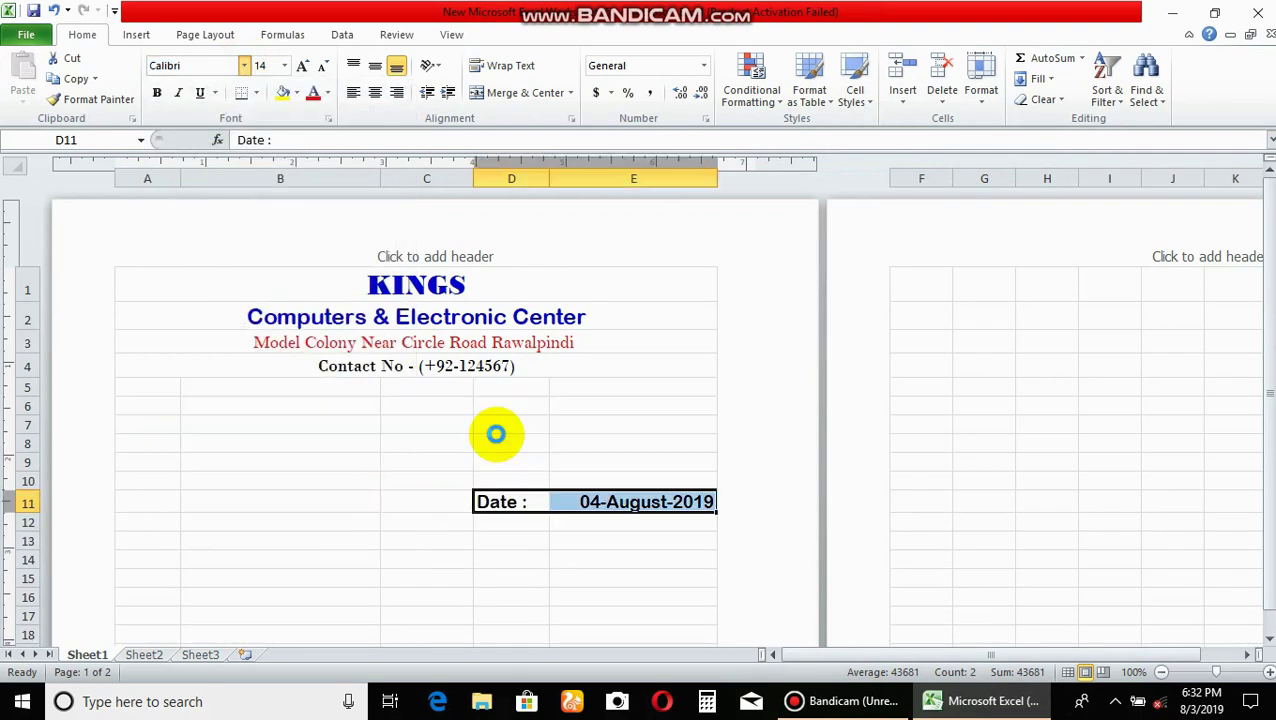
Make the date red and give D11:E11 a light blue-grey fill.
click(592, 533)
click(600, 502)
click(316, 95)
drag(490, 503, 590, 518)
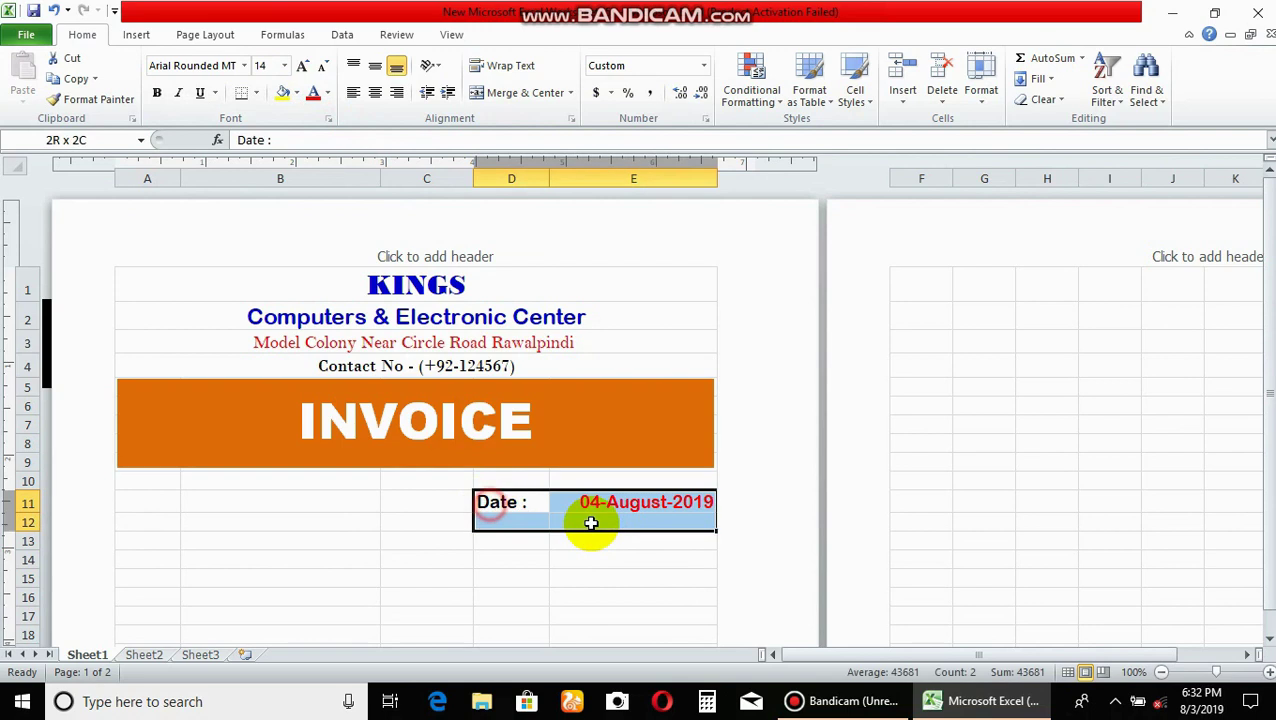
click(297, 92)
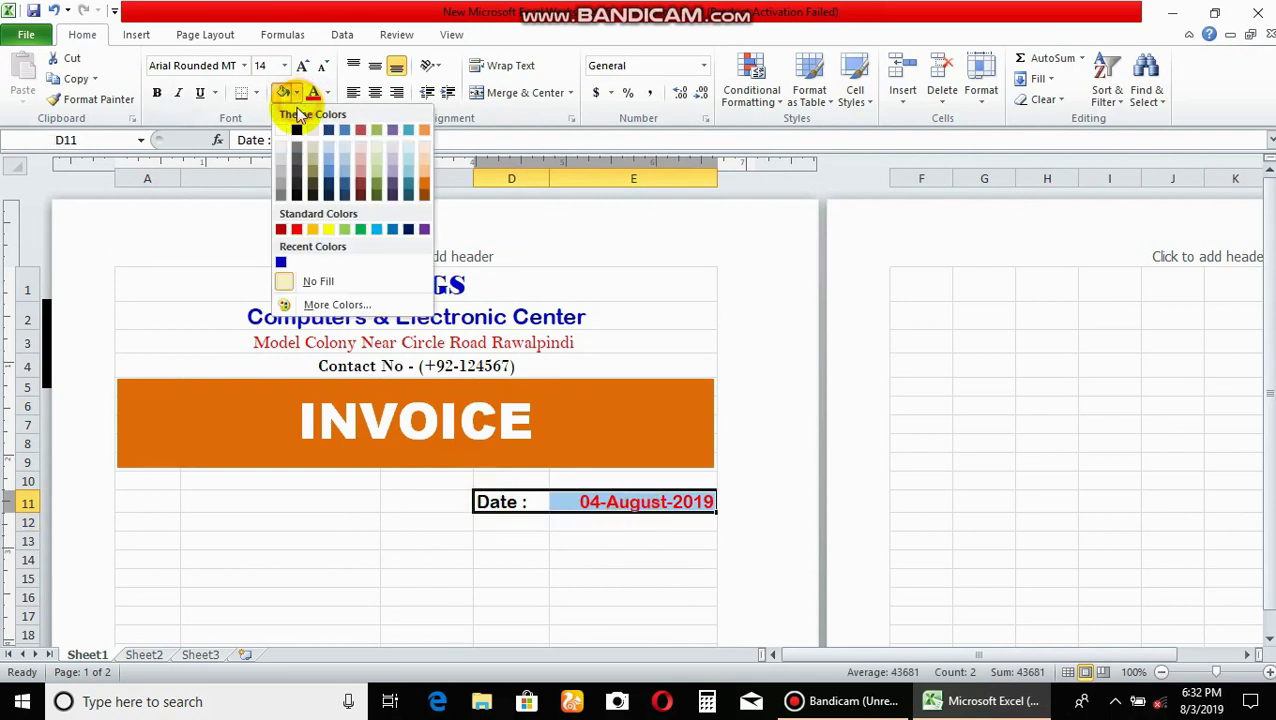
click(376, 176)
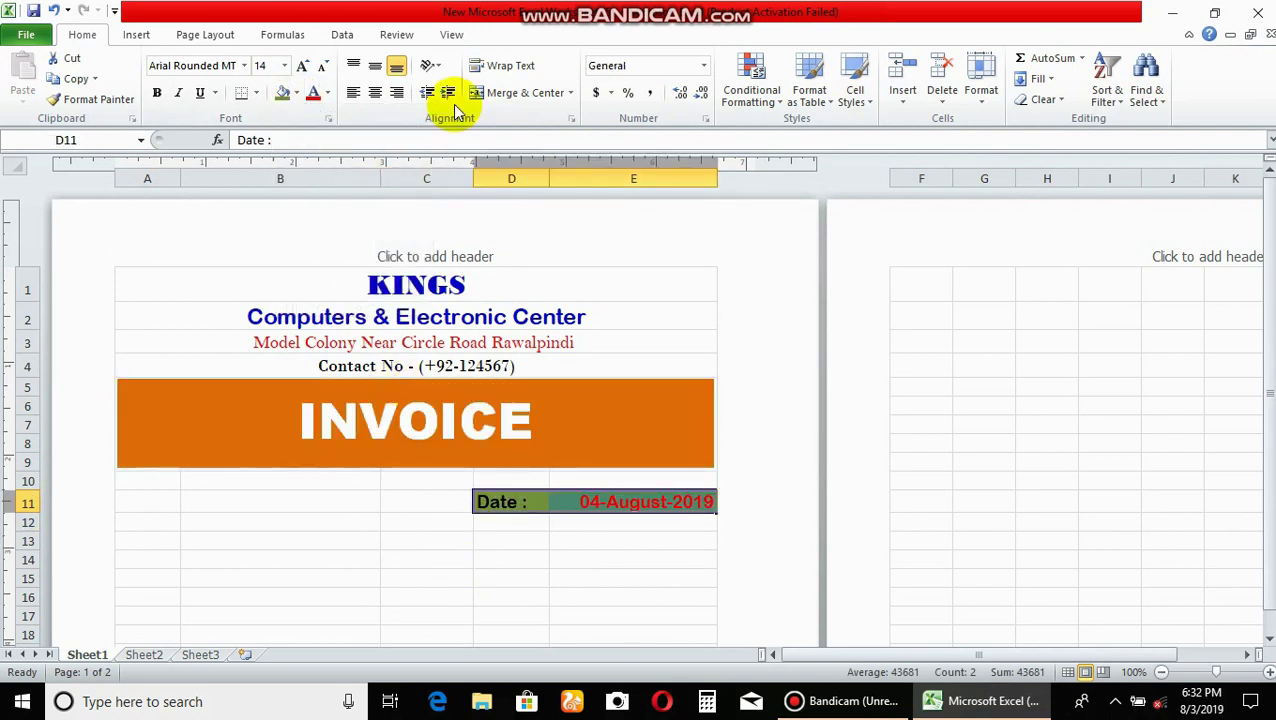
click(297, 92)
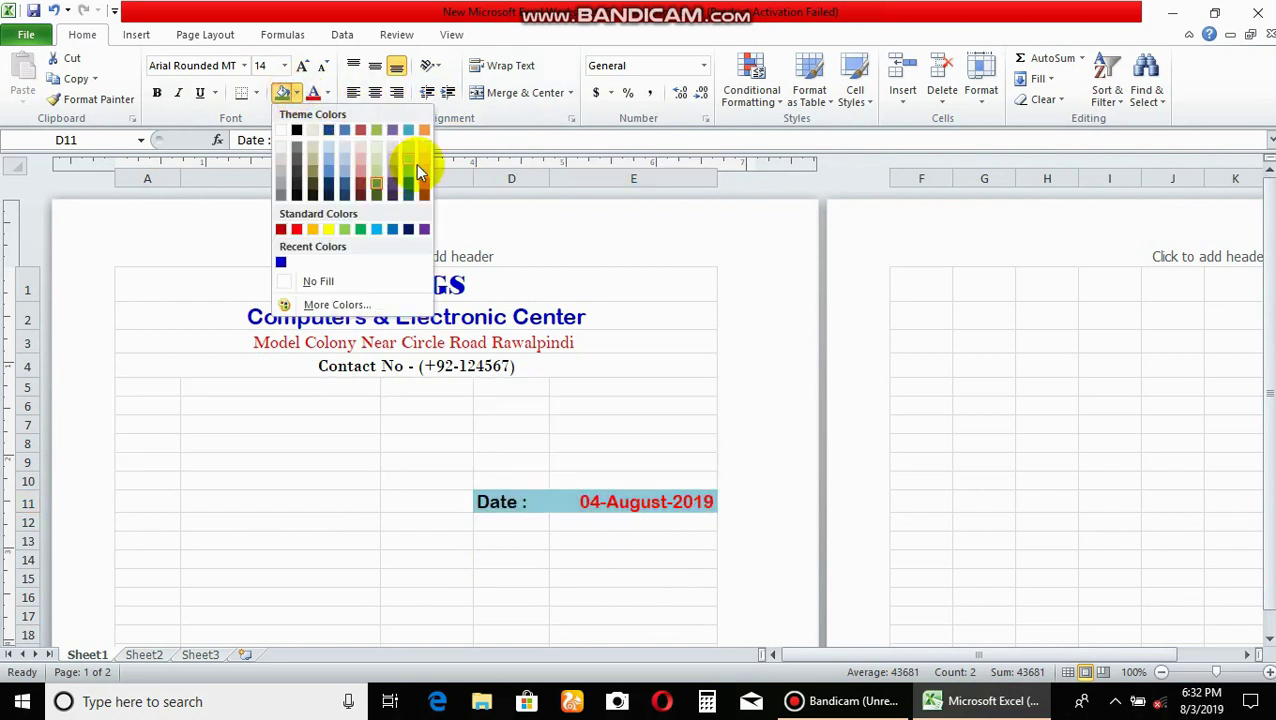
click(345, 175)
click(427, 612)
scroll(300, 540, down, 2)
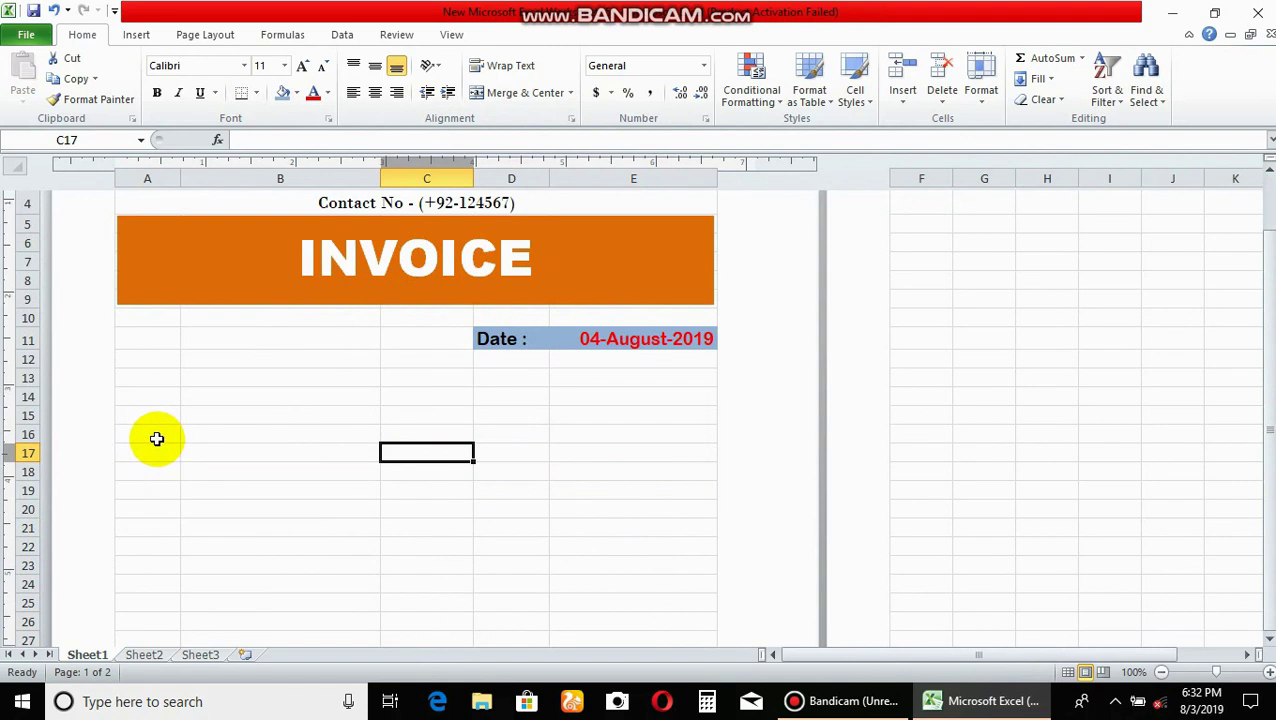
Enter the headings SER, DESCRIPTION, UNIT PRICE, QTY and AMOUNT across A12:E12.
click(147, 369)
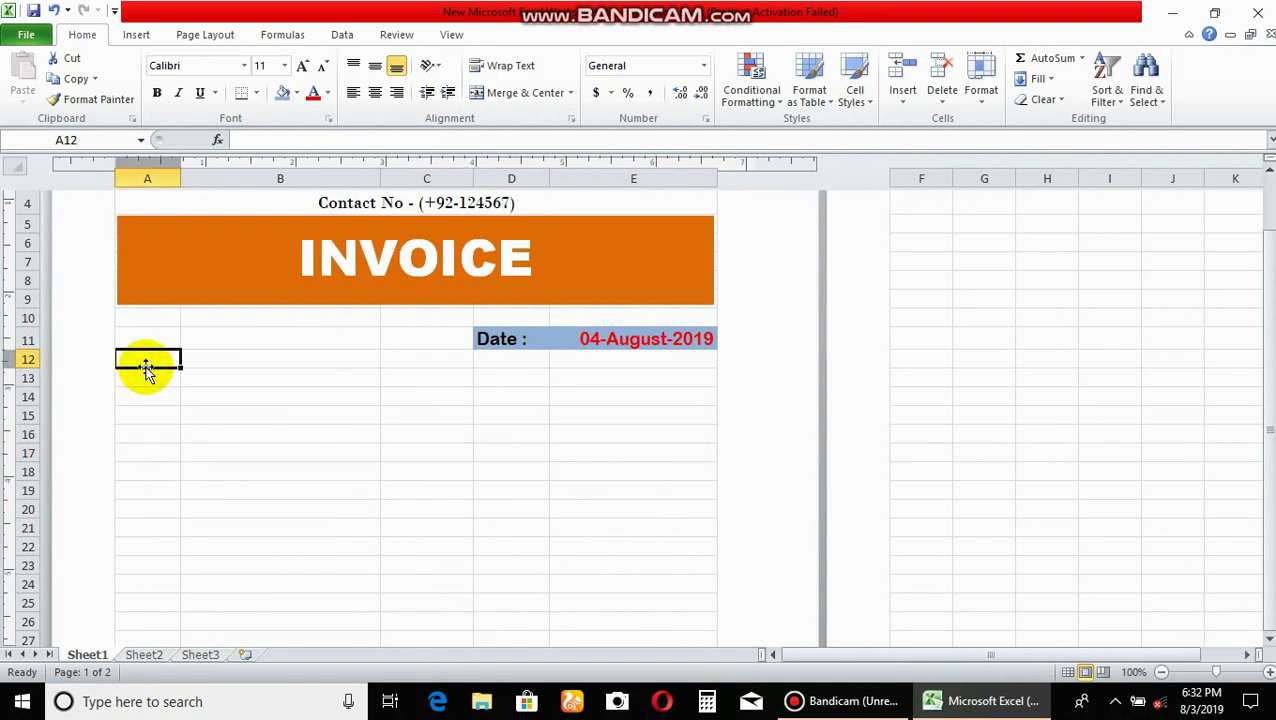
text(SER)
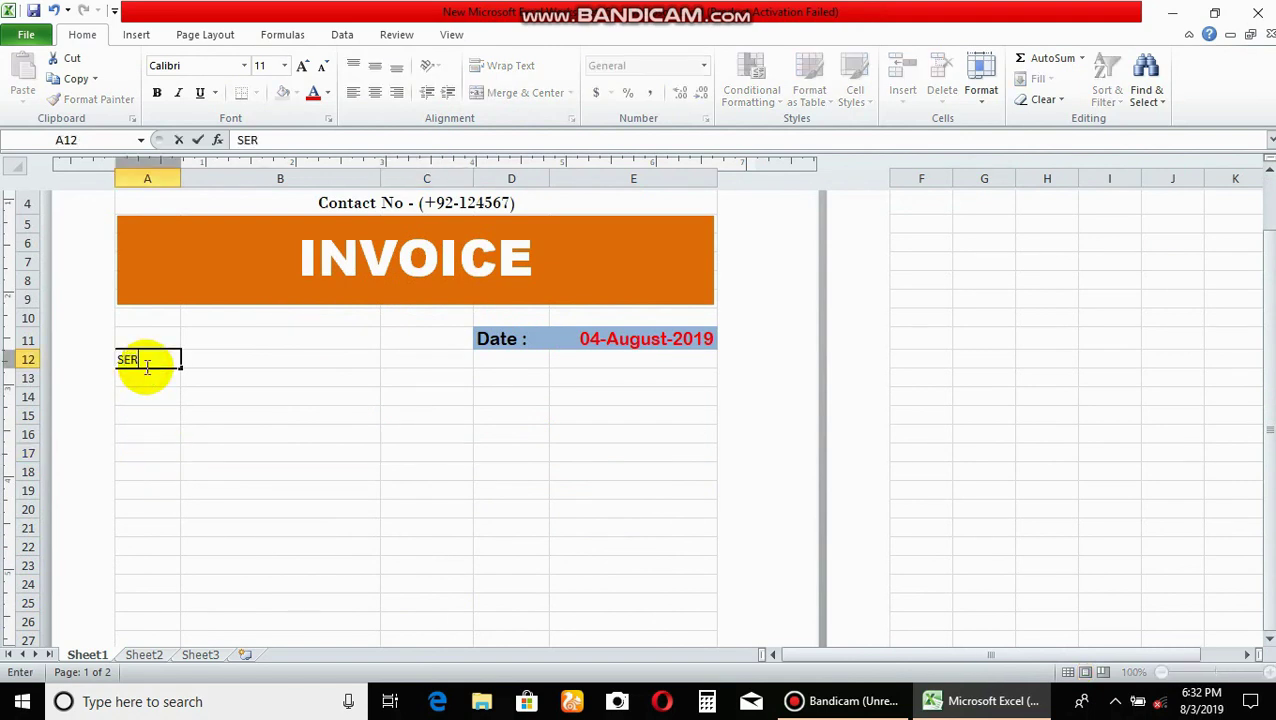
key(Tab)
text(DES)
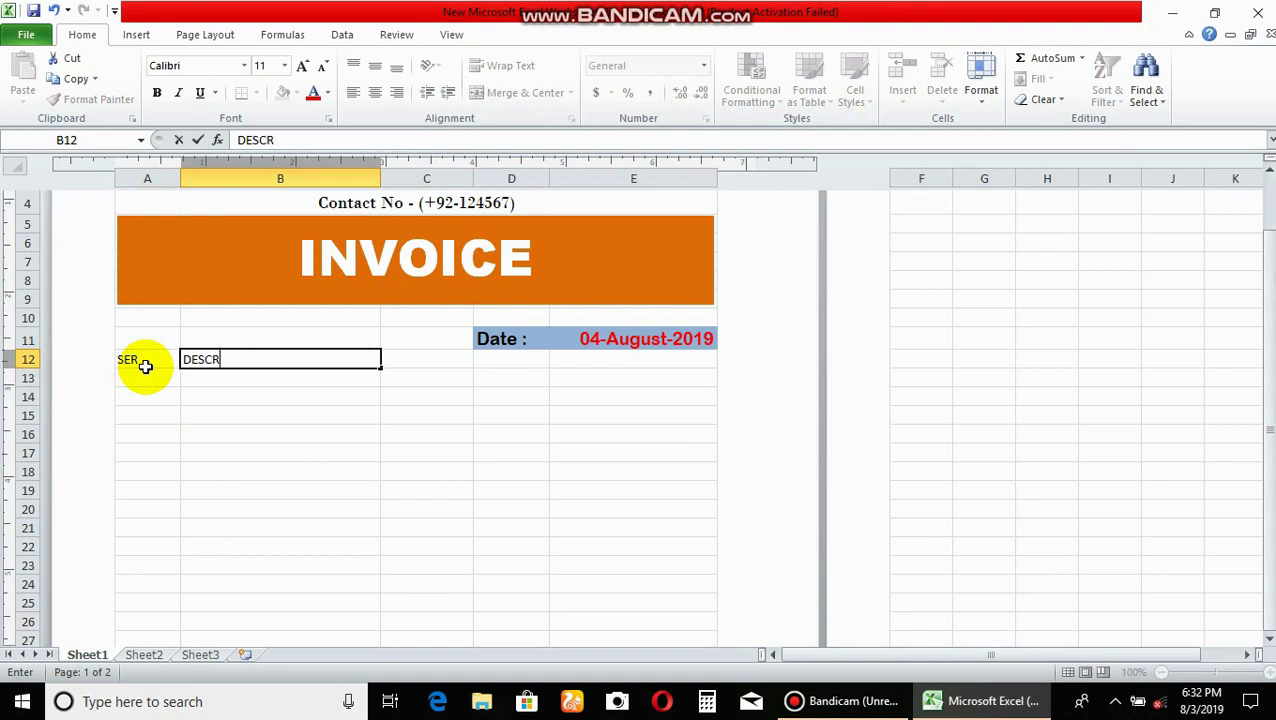
key(Tab)
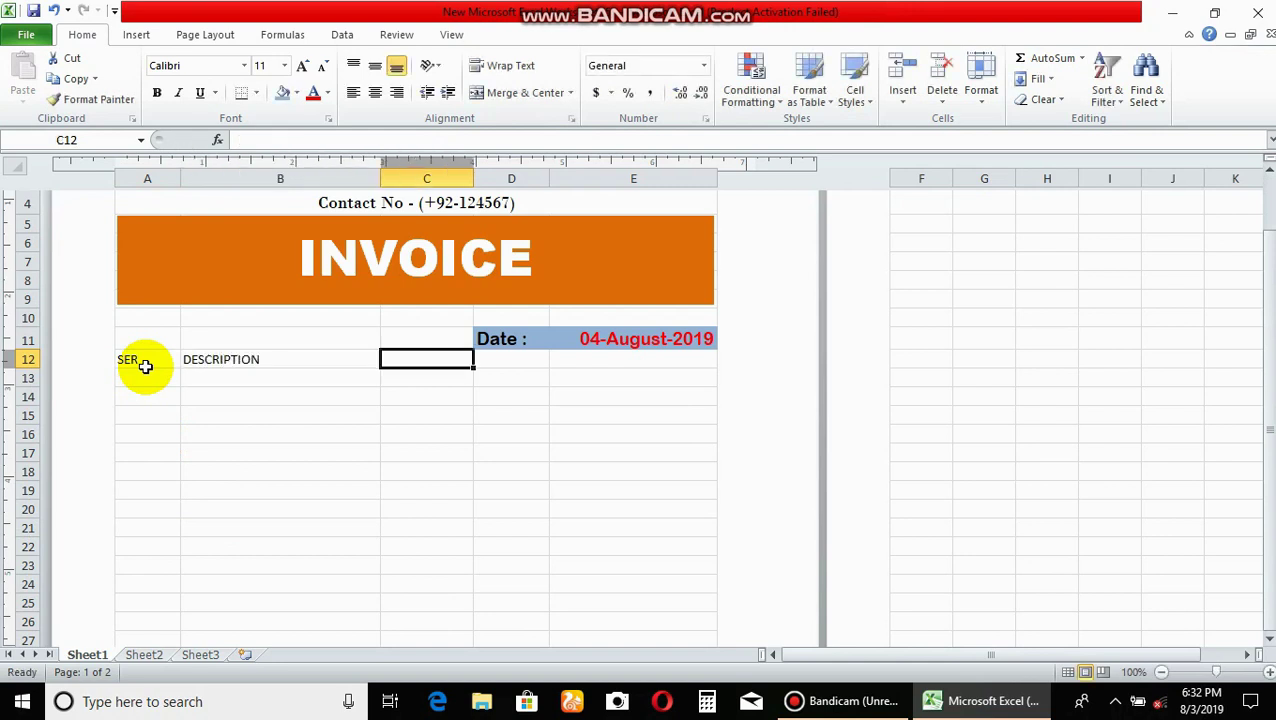
text(UNIT PR)
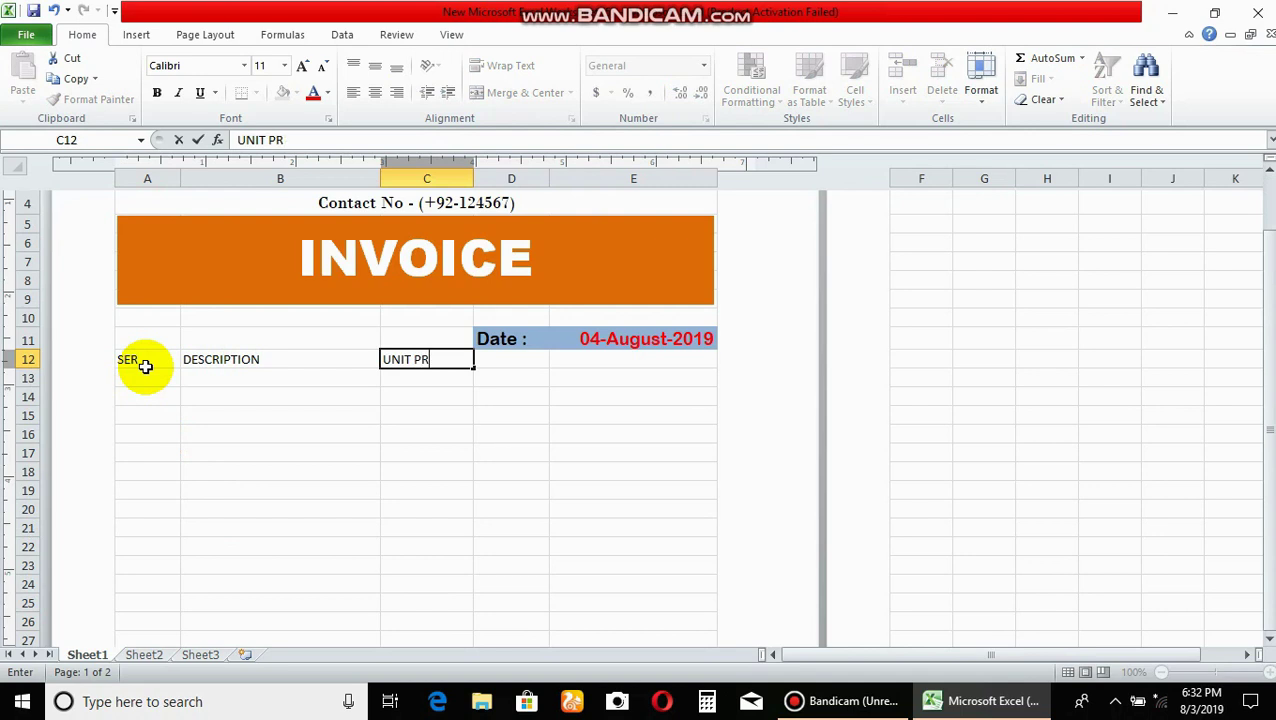
text(E)
key(Tab)
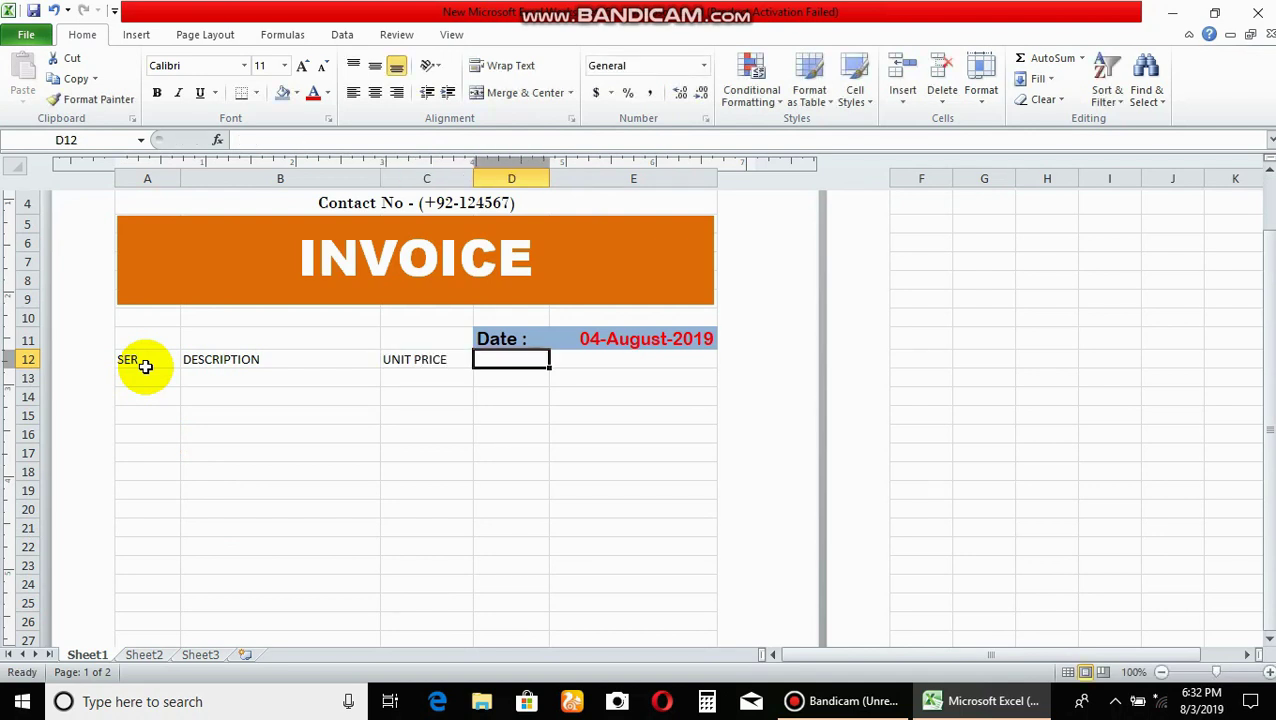
text(QTY)
key(Tab)
text(AM)
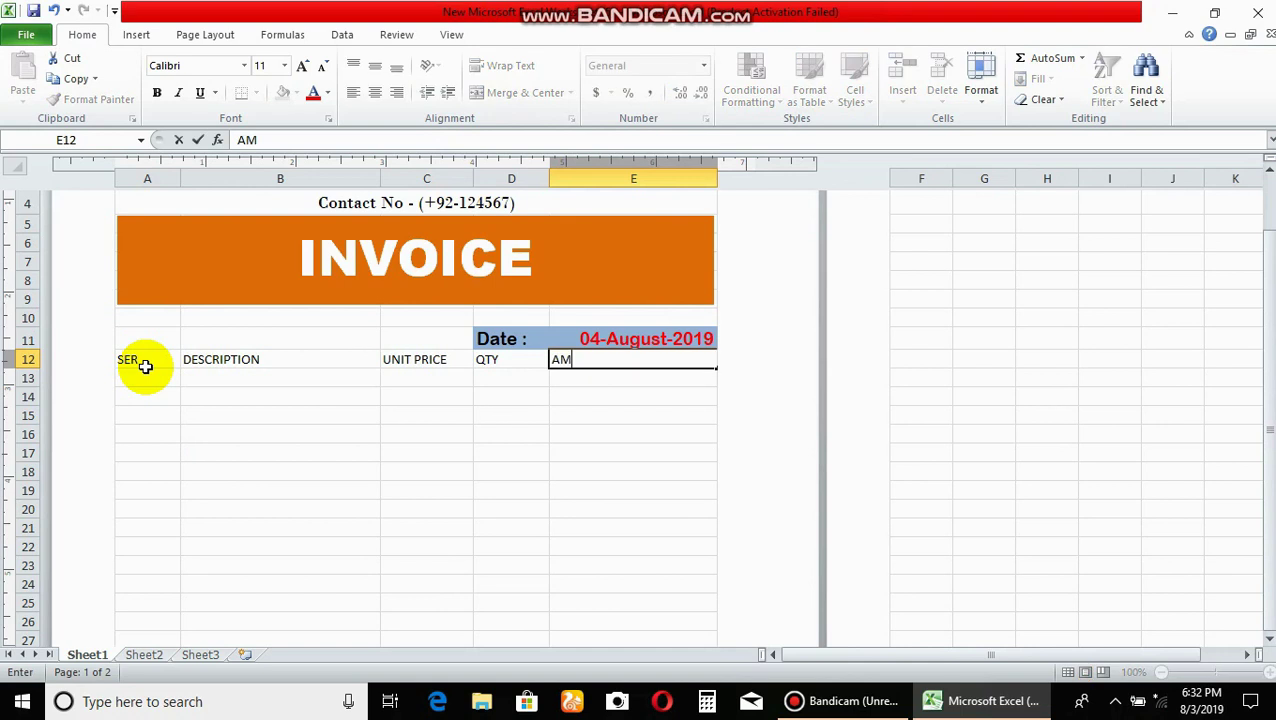
key(Tab)
Format the table headings and rows below in Bodoni MT, size 14.
mouse_move(130, 360)
mouse_down()
mouse_move(617, 390)
mouse_move(635, 582)
mouse_up()
click(286, 66)
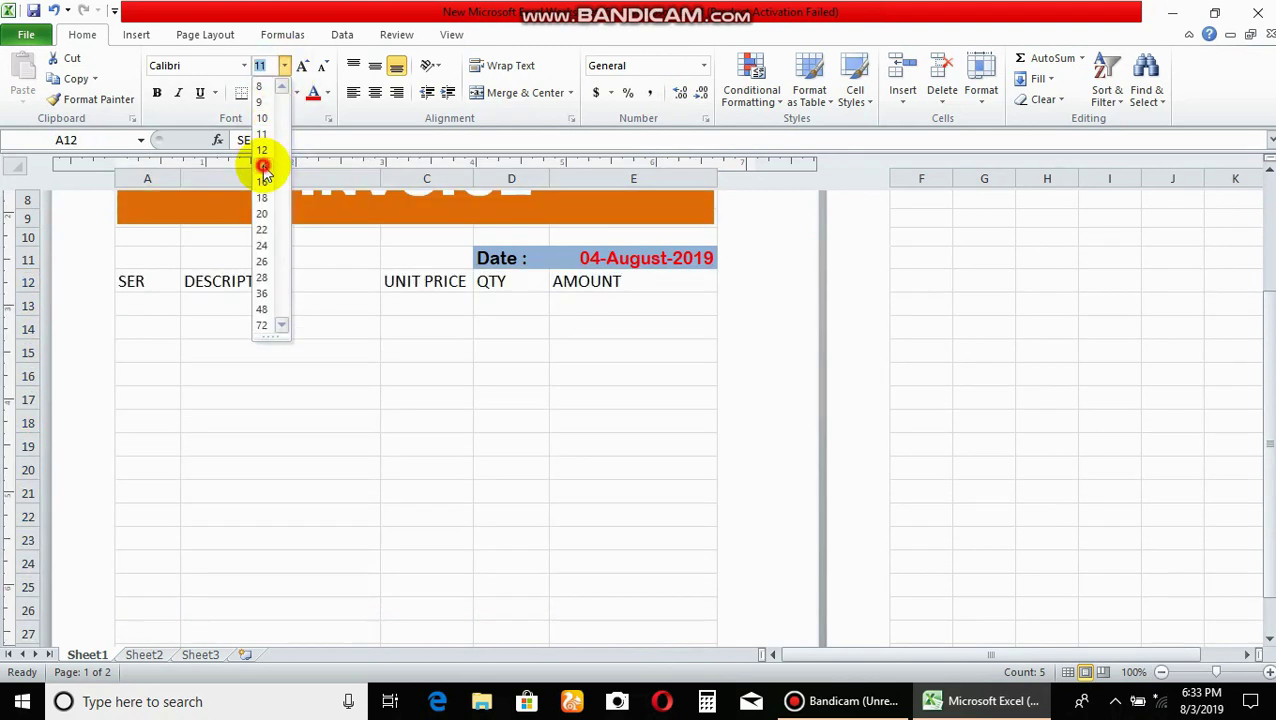
click(263, 162)
click(244, 66)
mouse_move(402, 114)
mouse_down()
mouse_move(408, 159)
mouse_move(411, 148)
mouse_move(370, 175)
mouse_up()
click(285, 150)
Narrow the SER column and widen DESCRIPTION and UNIT PRICE to fit.
drag(181, 180, 168, 180)
click(228, 328)
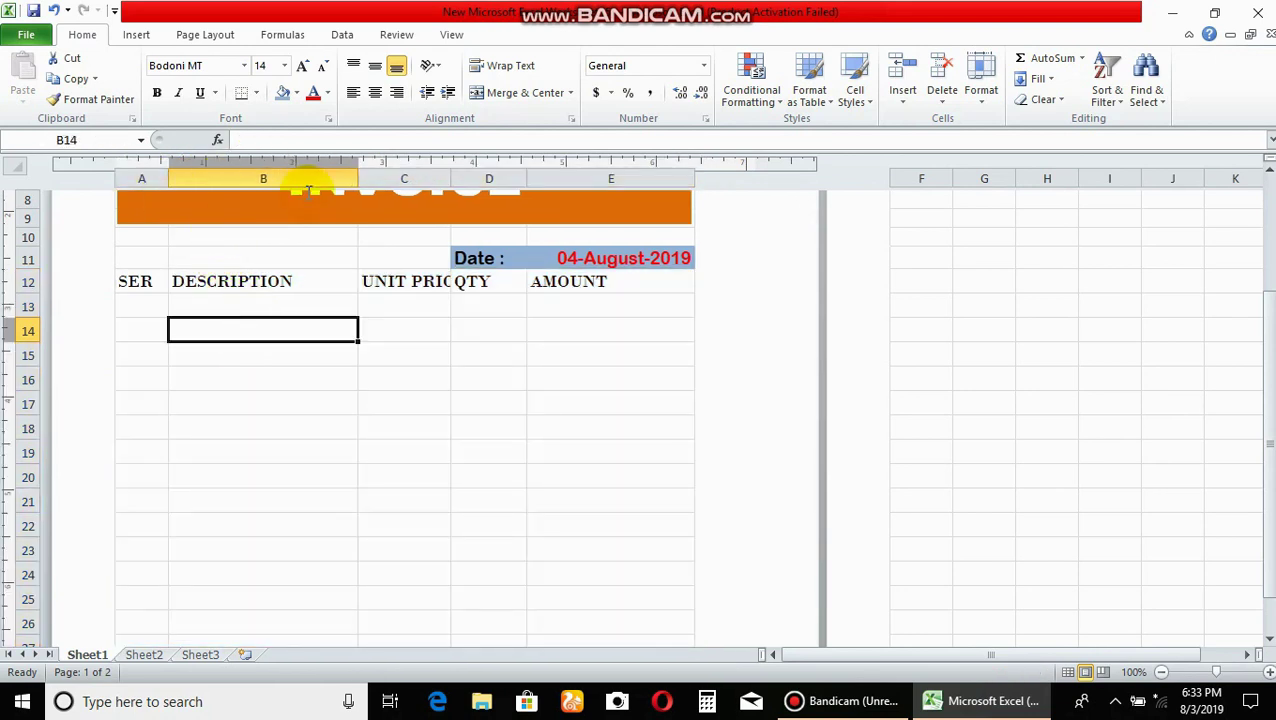
drag(349, 170, 372, 176)
mouse_move(450, 176)
mouse_down()
mouse_move(558, 176)
mouse_move(491, 177)
mouse_up()
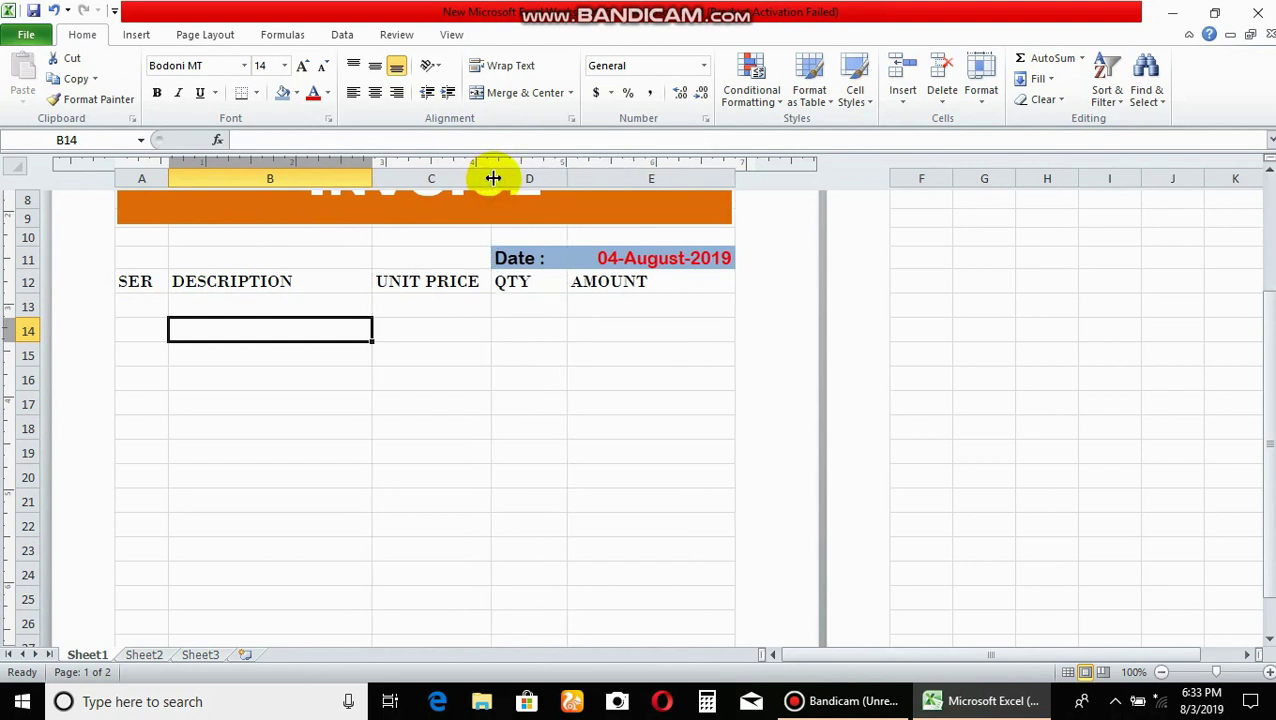
Enter 1 and 2 in A13:A14 and fill the series down to 15 in A27.
click(388, 308)
click(166, 304)
text(1)
key(Return)
text(2)
key(Return)
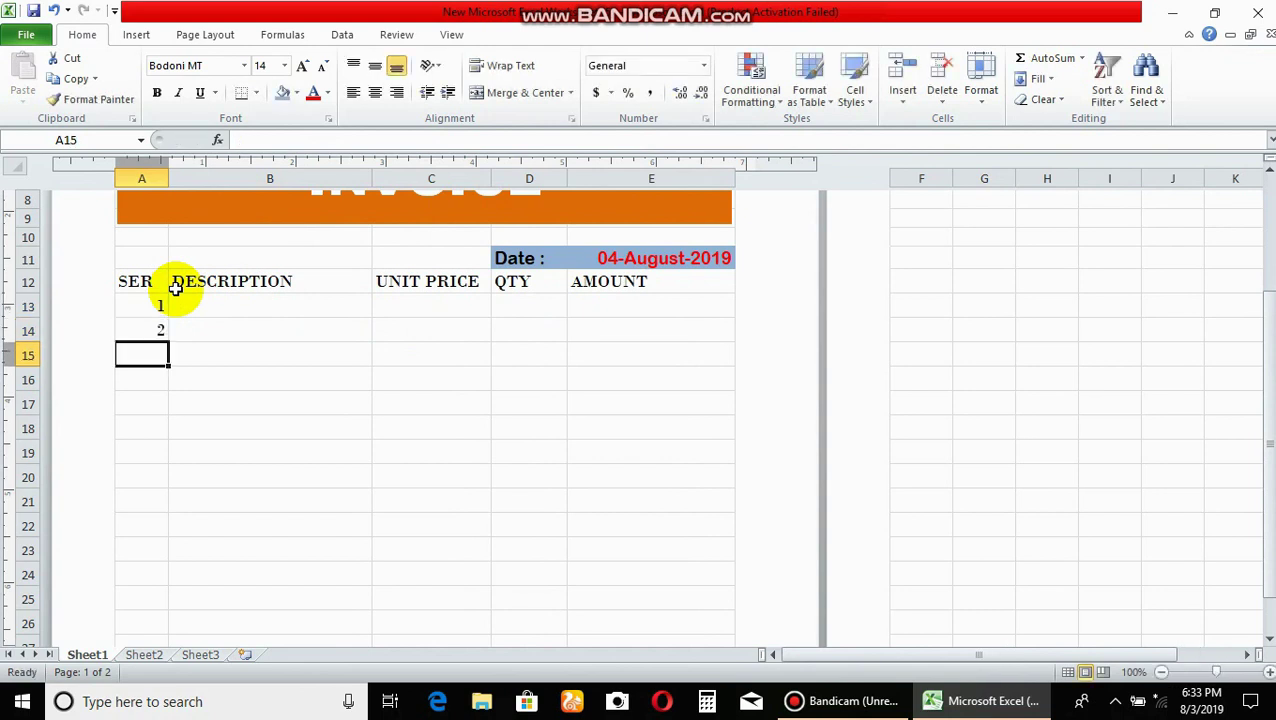
click(160, 302)
shift+click(156, 332)
mouse_move(168, 343)
mouse_down()
mouse_move(156, 518)
mouse_move(199, 505)
mouse_move(161, 490)
mouse_move(170, 403)
mouse_up()
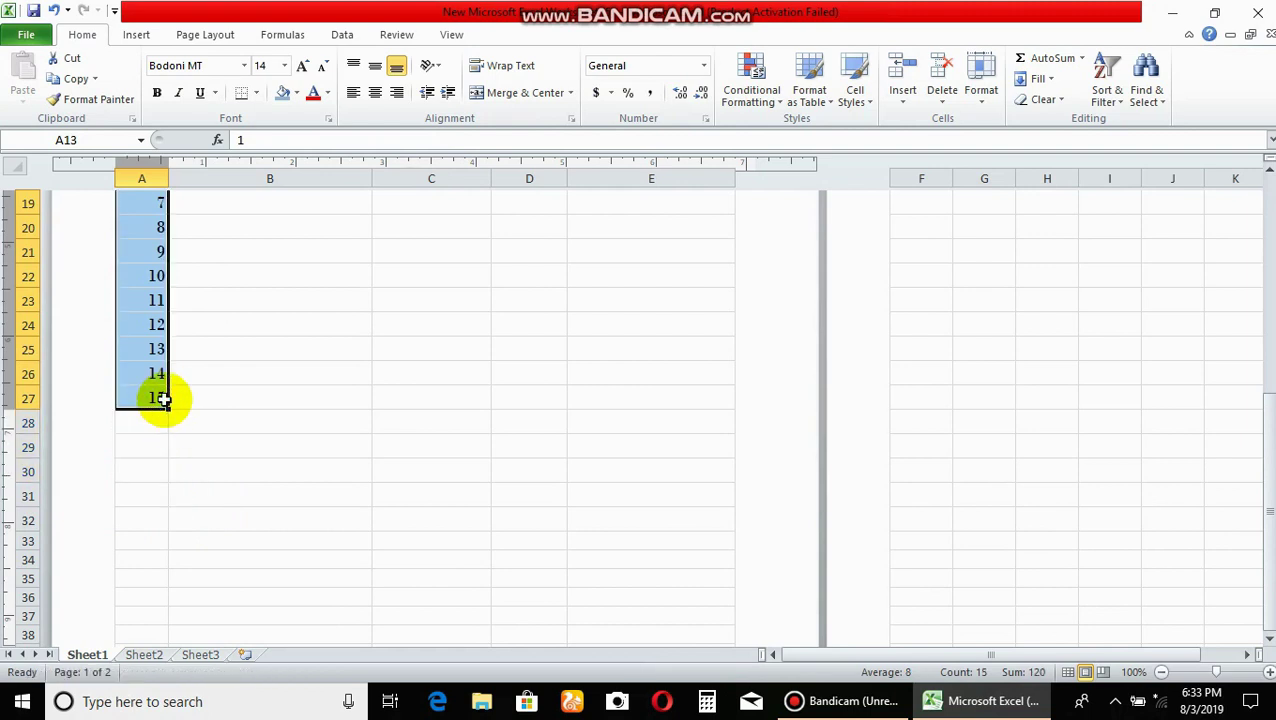
Centre the serial numbers 1–15 in column A.
click(375, 92)
scroll(291, 391, up, 1)
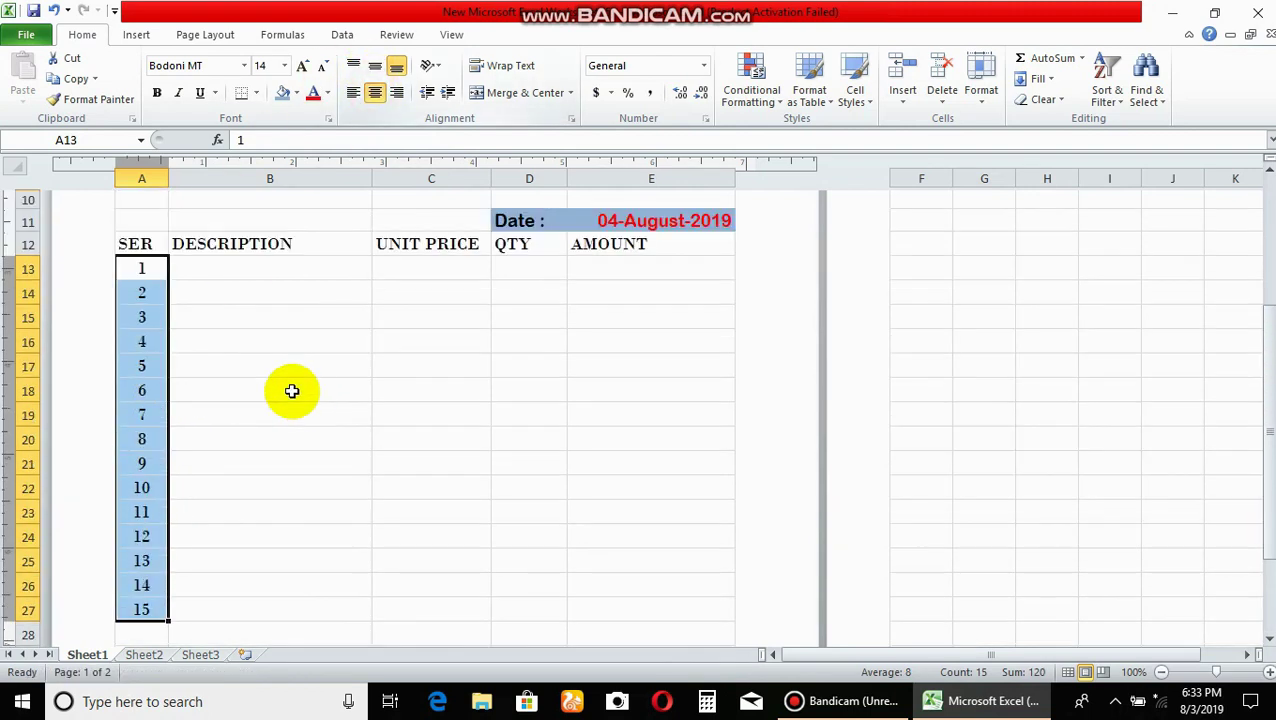
click(140, 293)
click(128, 322)
click(140, 265)
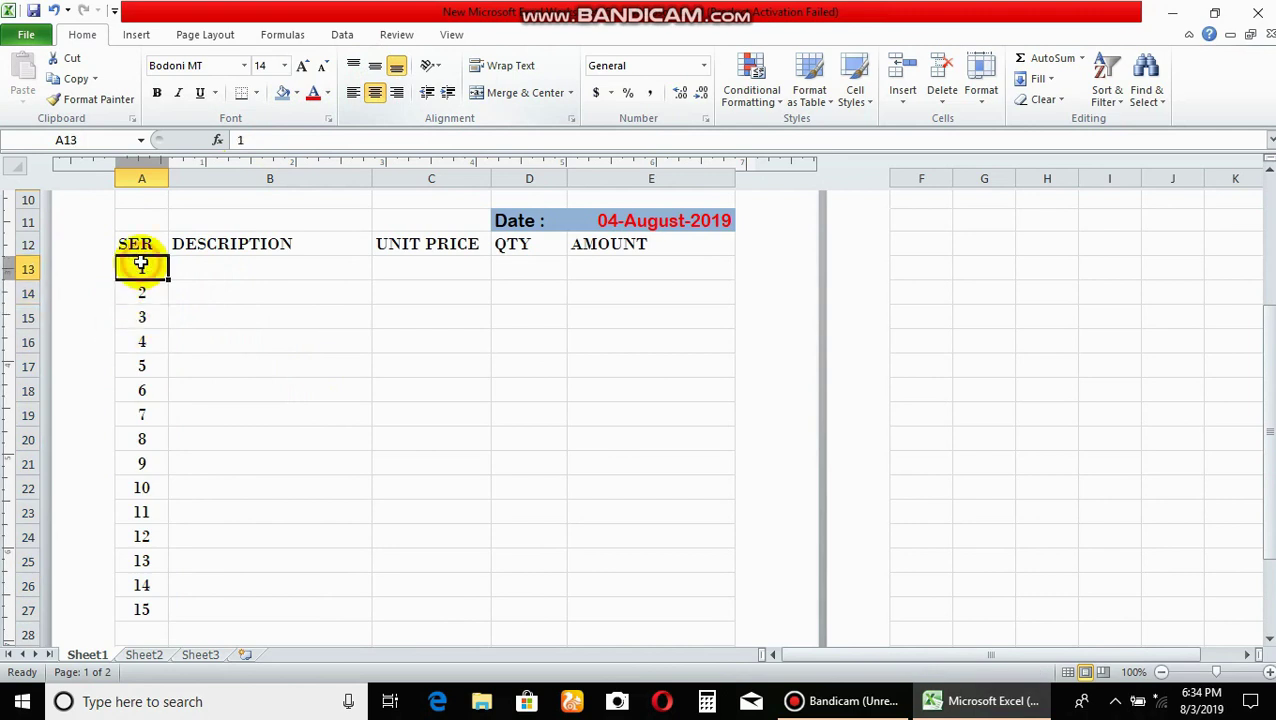
Enter CPU at 3500 with quantity 5, and =C13*D13 as its amount.
click(224, 260)
text(CPU)
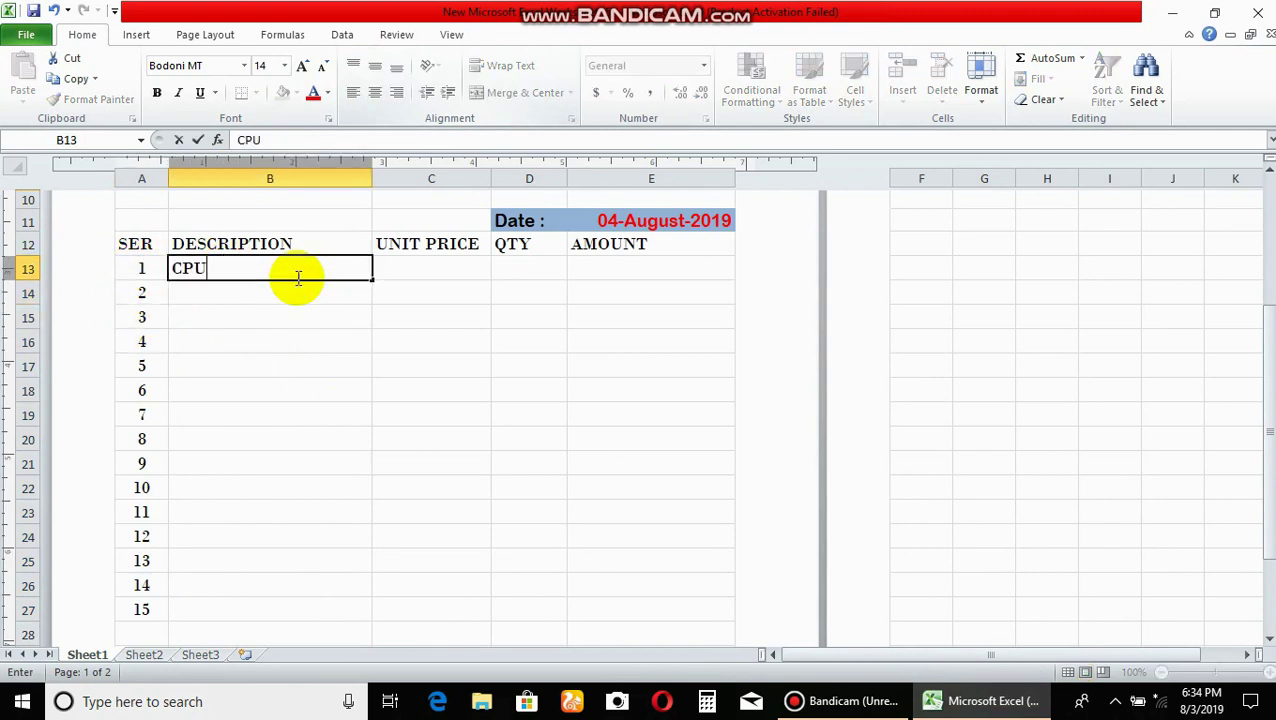
key(Tab)
text(3500)
key(Tab)
text(5)
key(Tab)
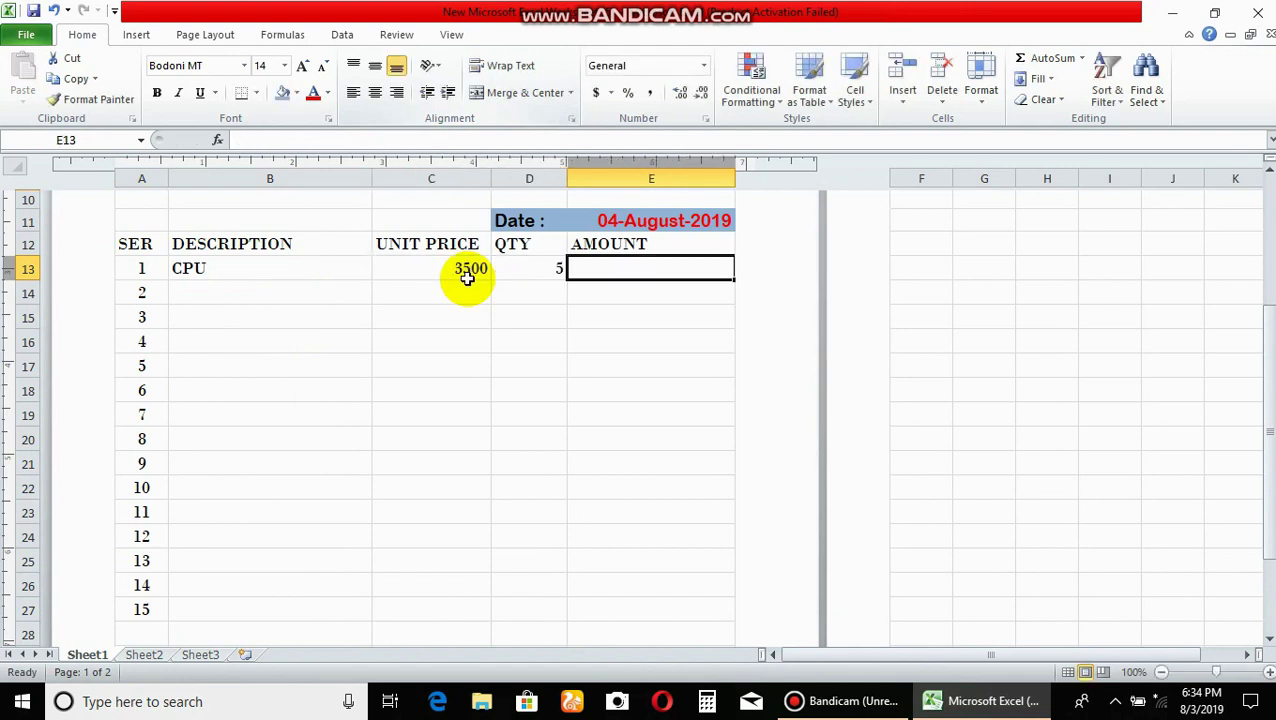
text(=)
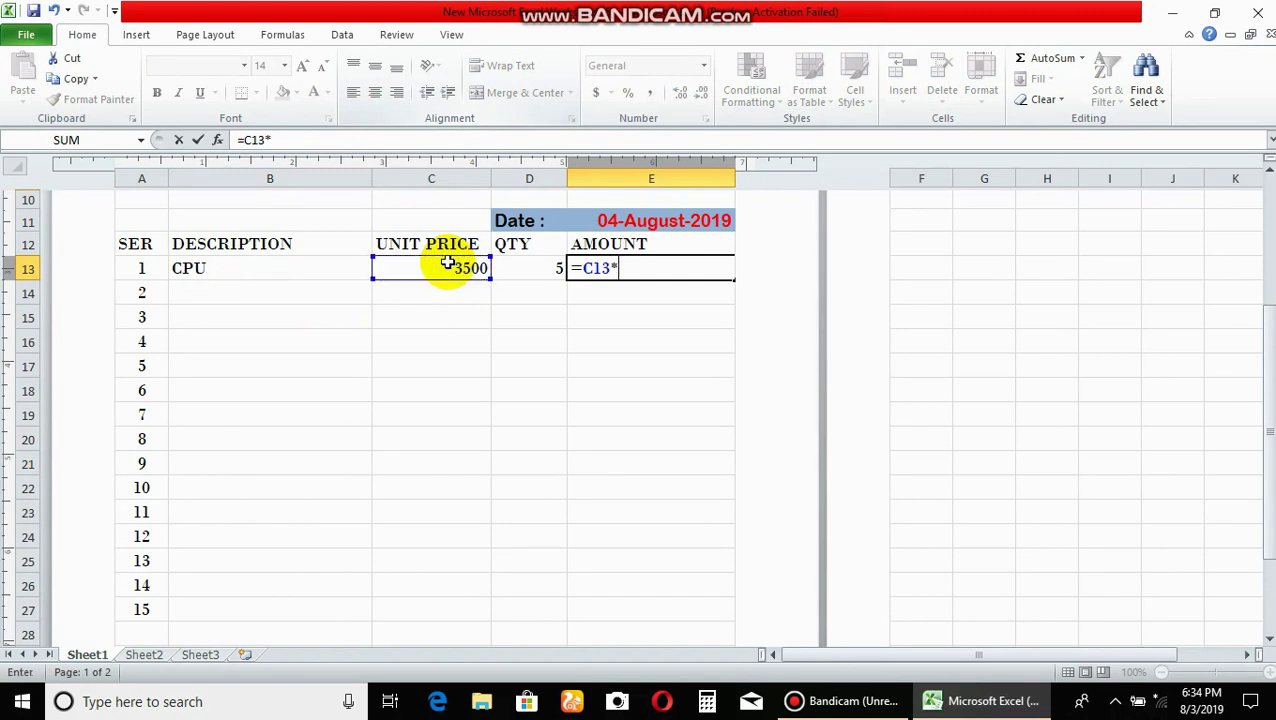
click(552, 270)
key(Return)
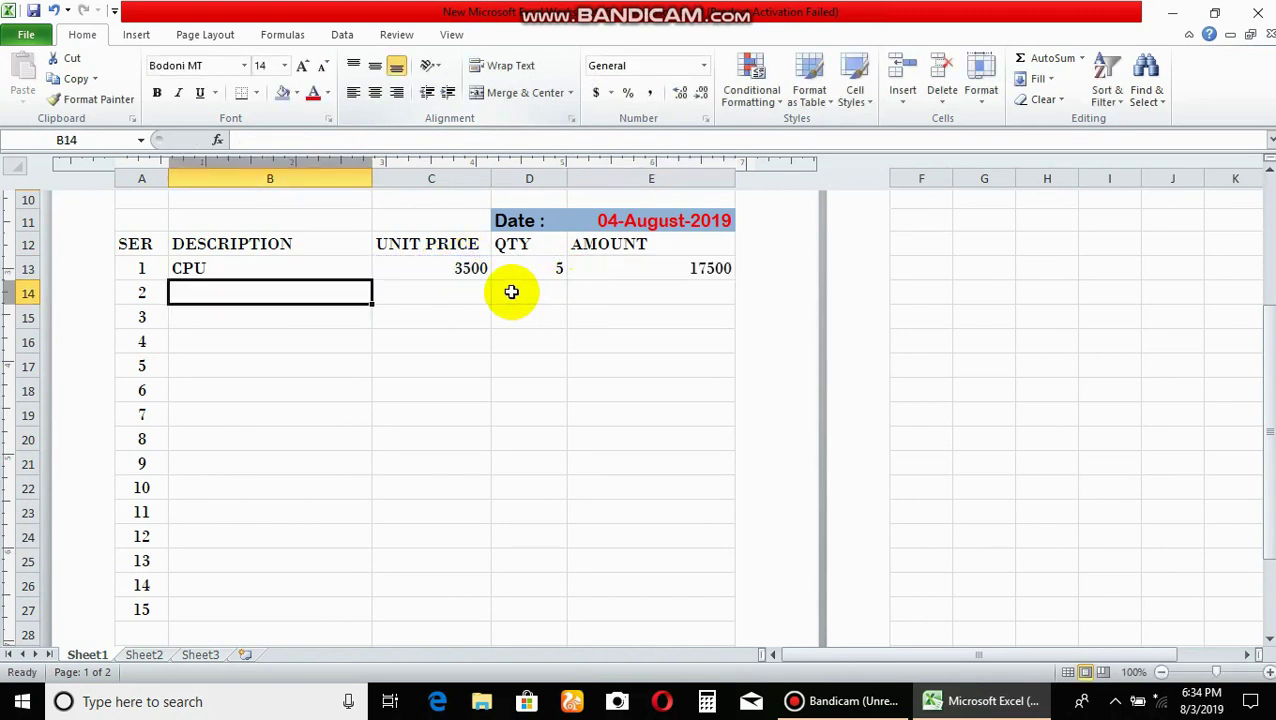
Add Keyboard at 500 with quantity 5.
text(Keyboard)
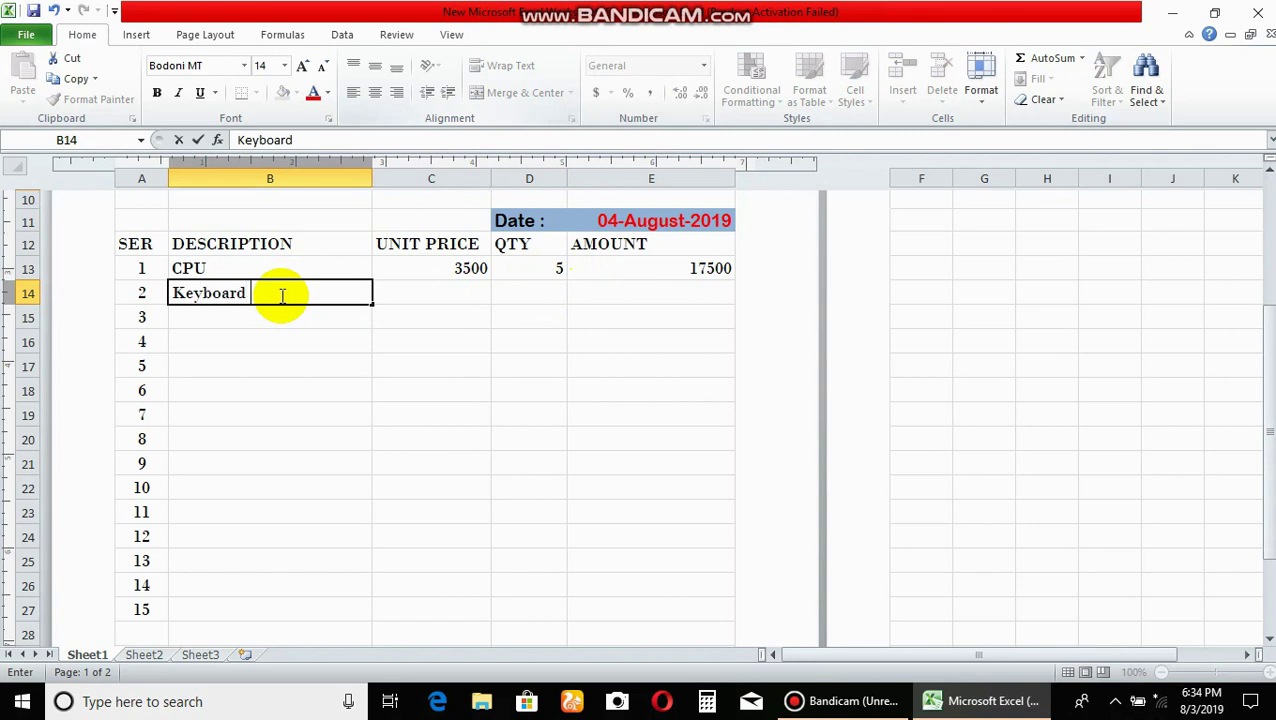
key(Tab)
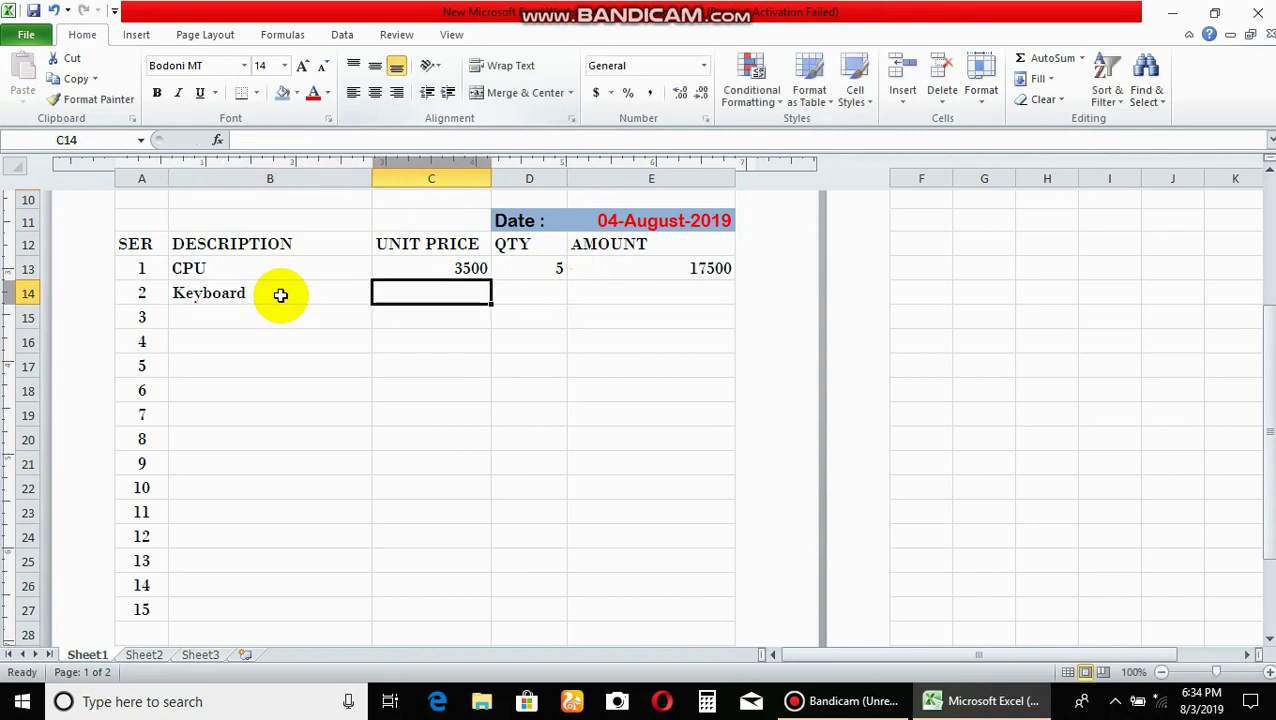
text(500)
key(Tab)
text(5)
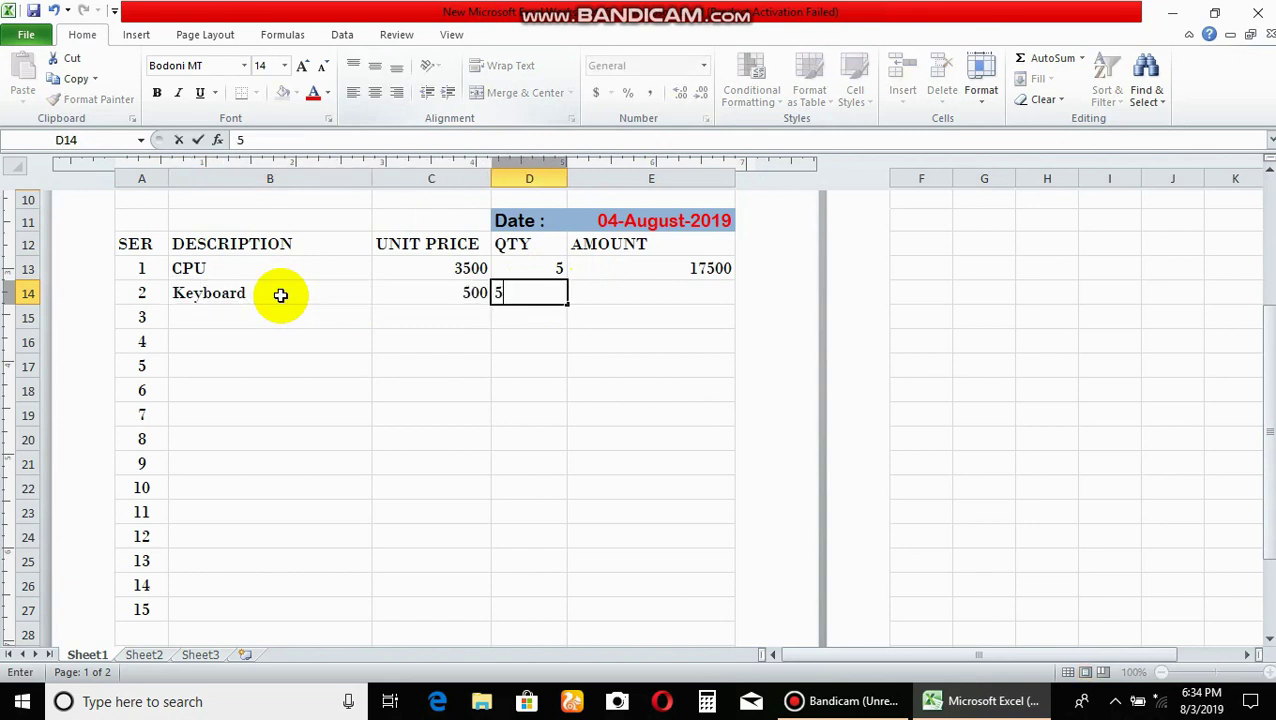
key(Tab)
Fill the amount formula from E13 down to E27.
click(200, 316)
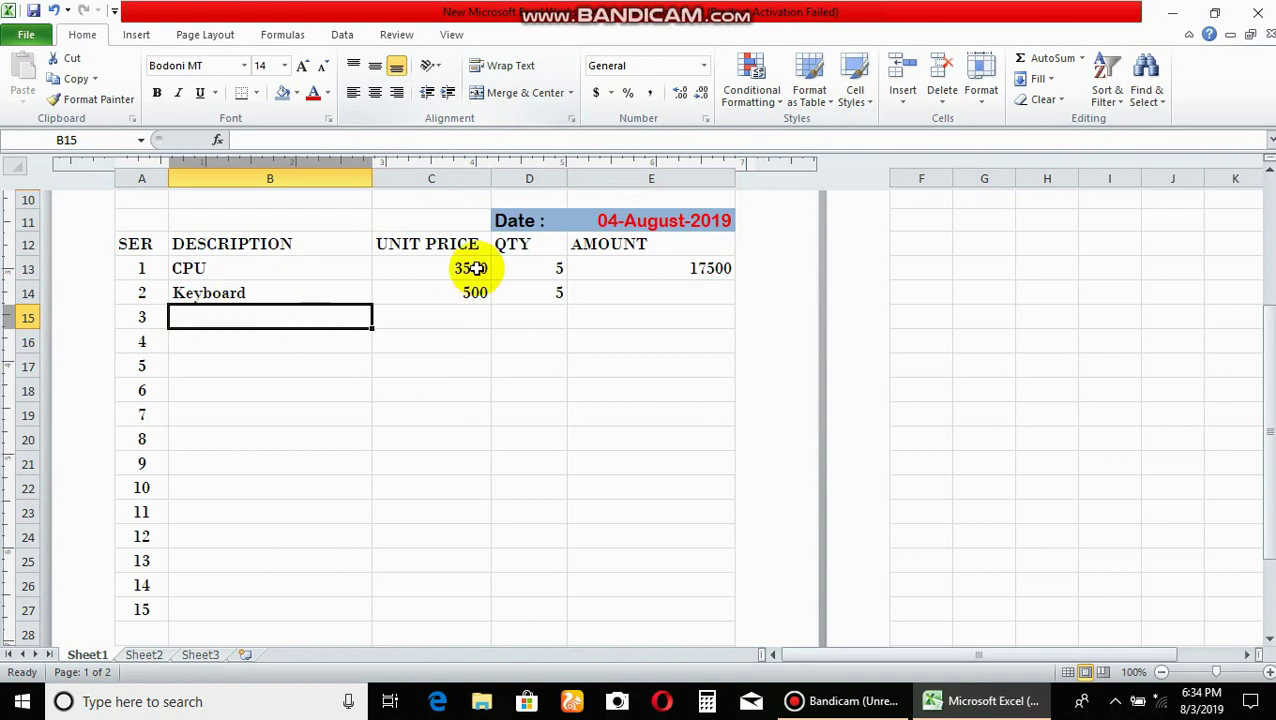
click(645, 268)
drag(733, 283, 732, 608)
click(684, 428)
Add LED at 8000 with quantity 5.
click(250, 294)
click(234, 318)
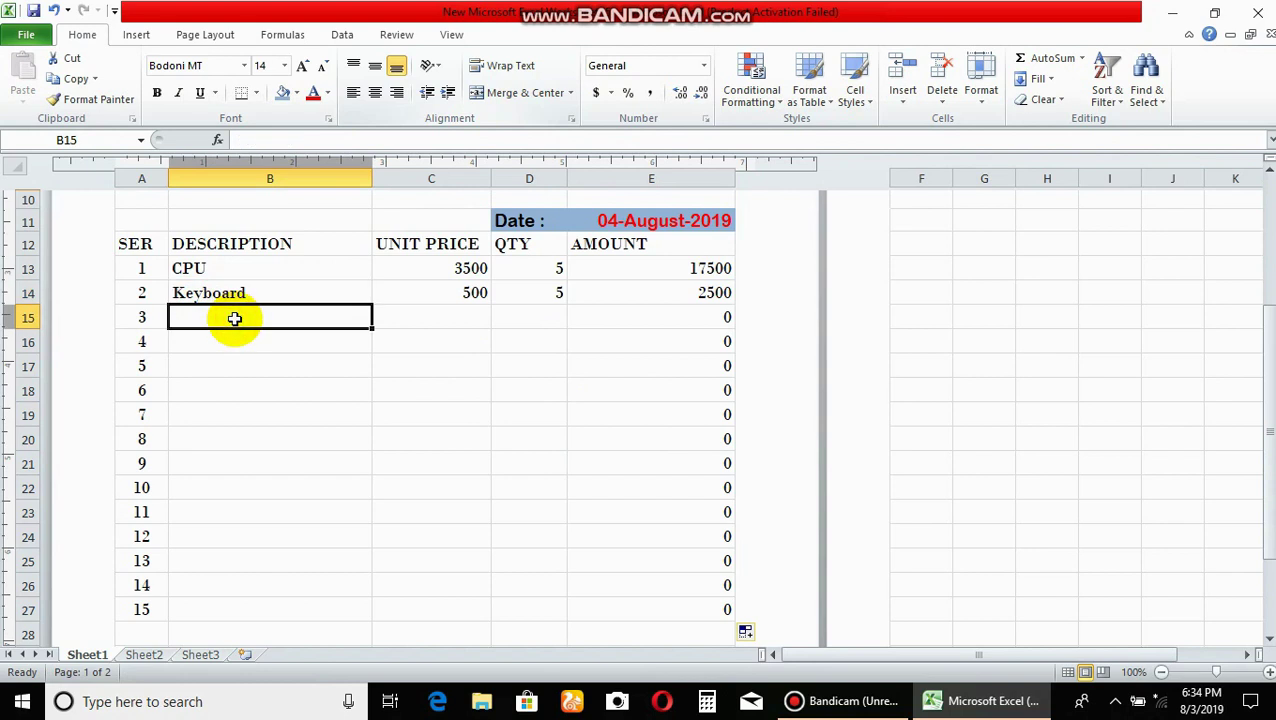
text(LED)
key(Tab)
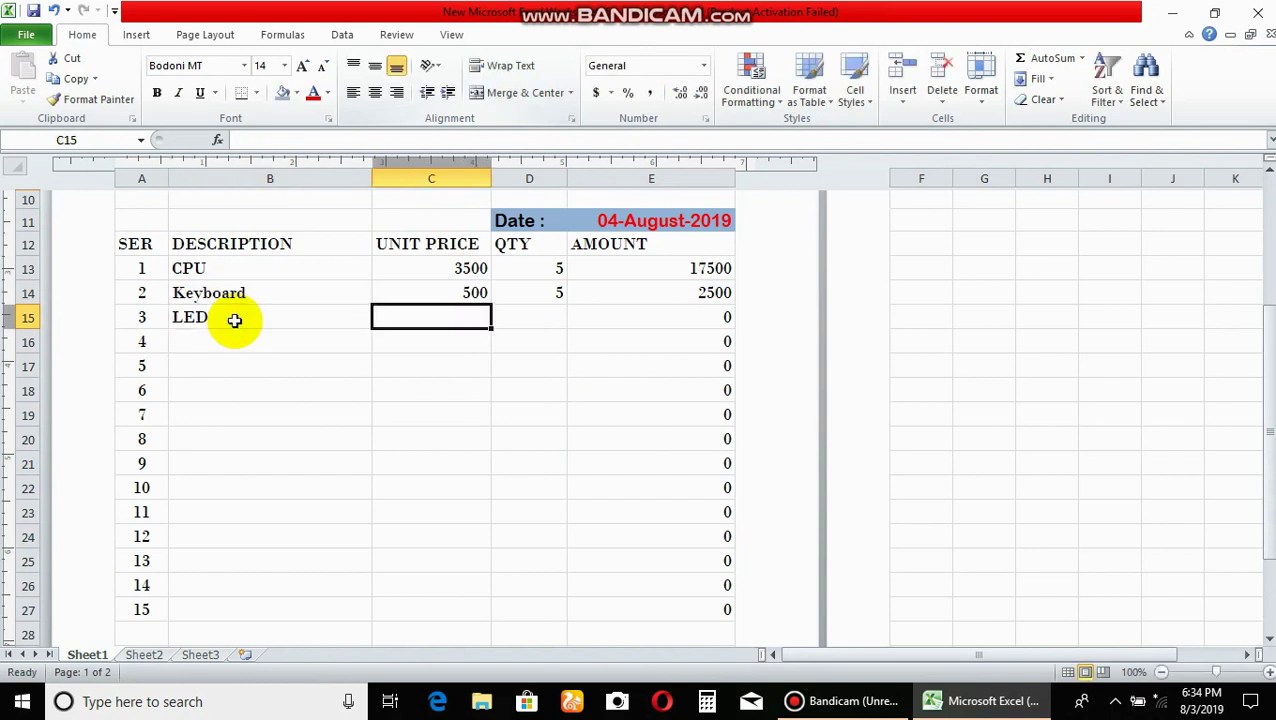
text(8000)
key(Tab)
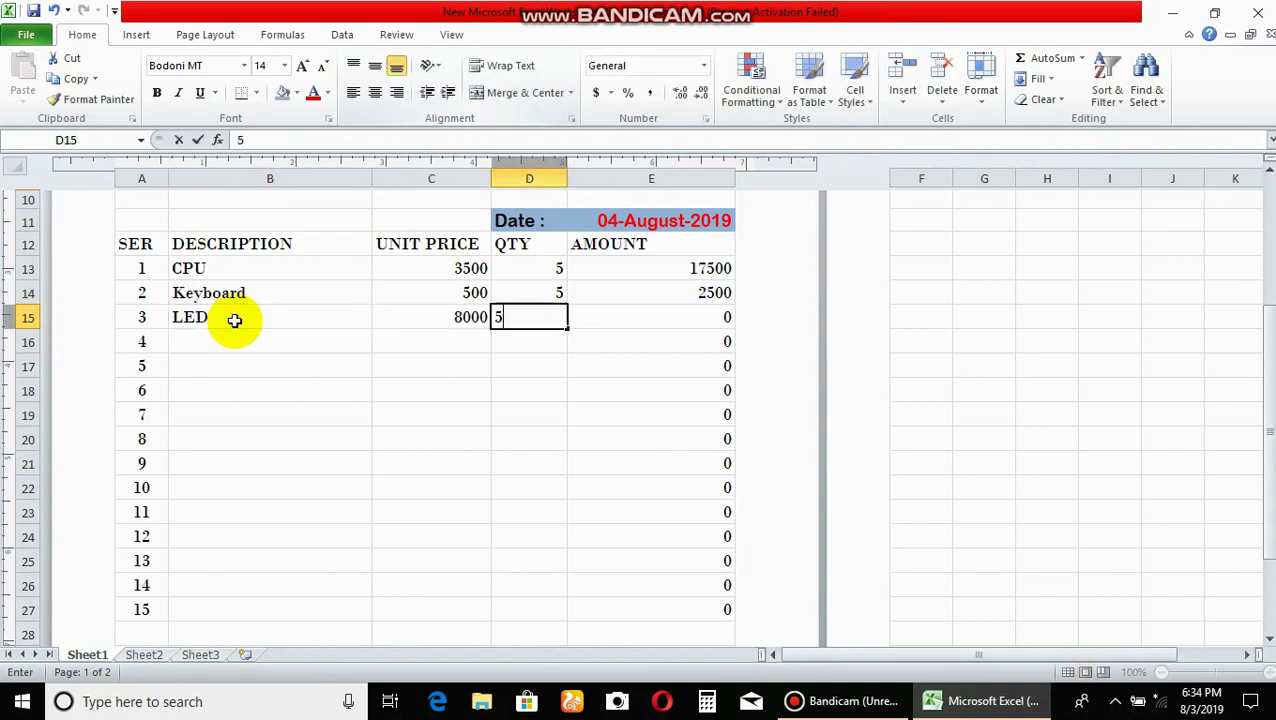
text(5)
key(Tab)
Add Printers at 12000 with quantity 5.
click(210, 345)
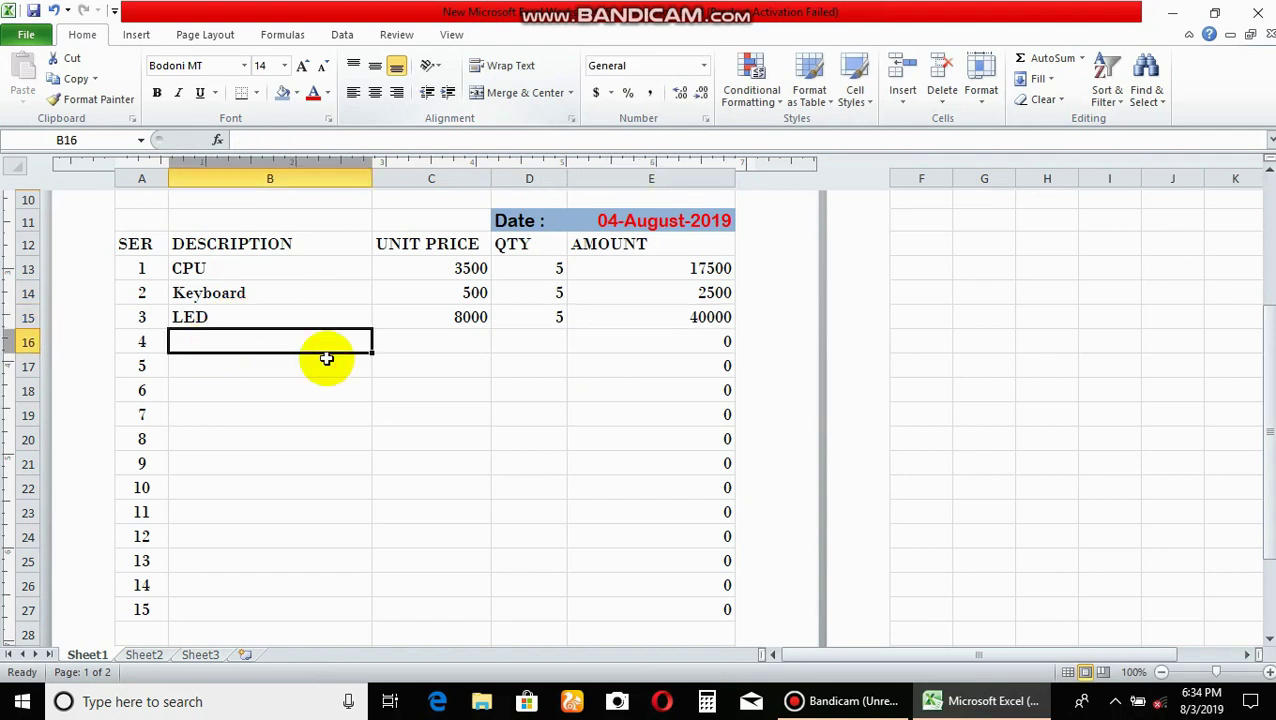
text(Printers)
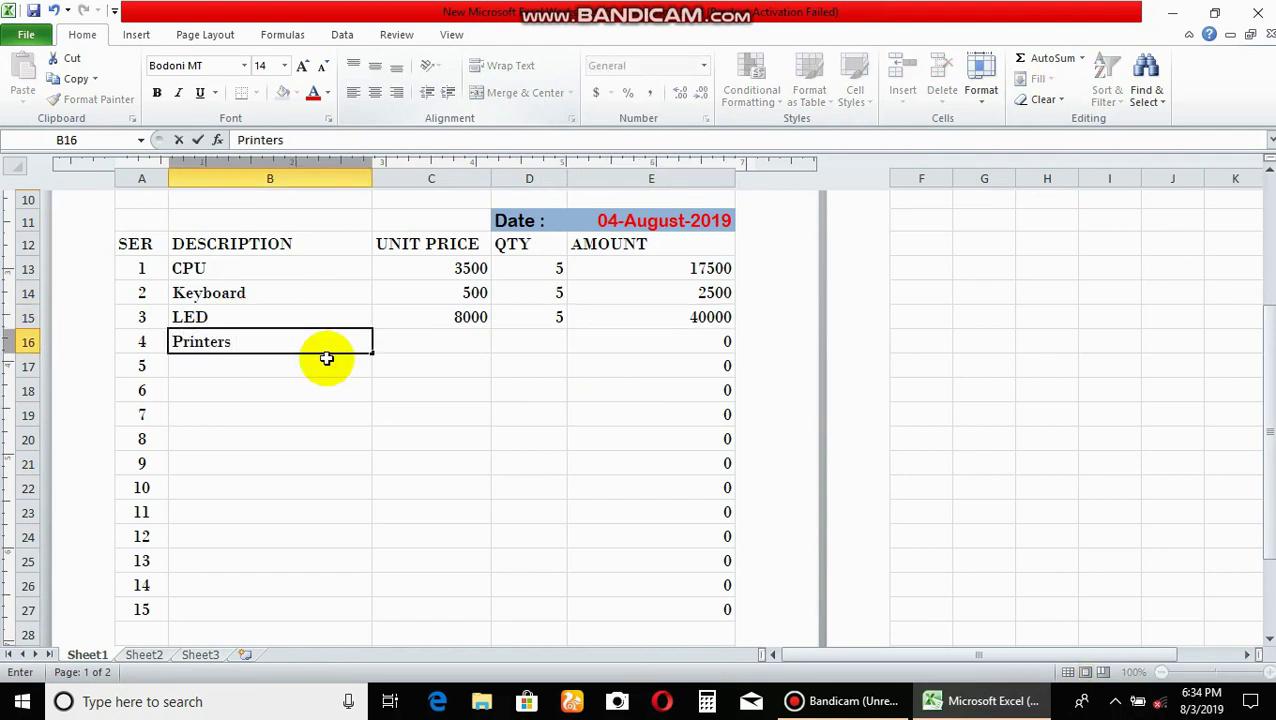
key(Tab)
text(12)
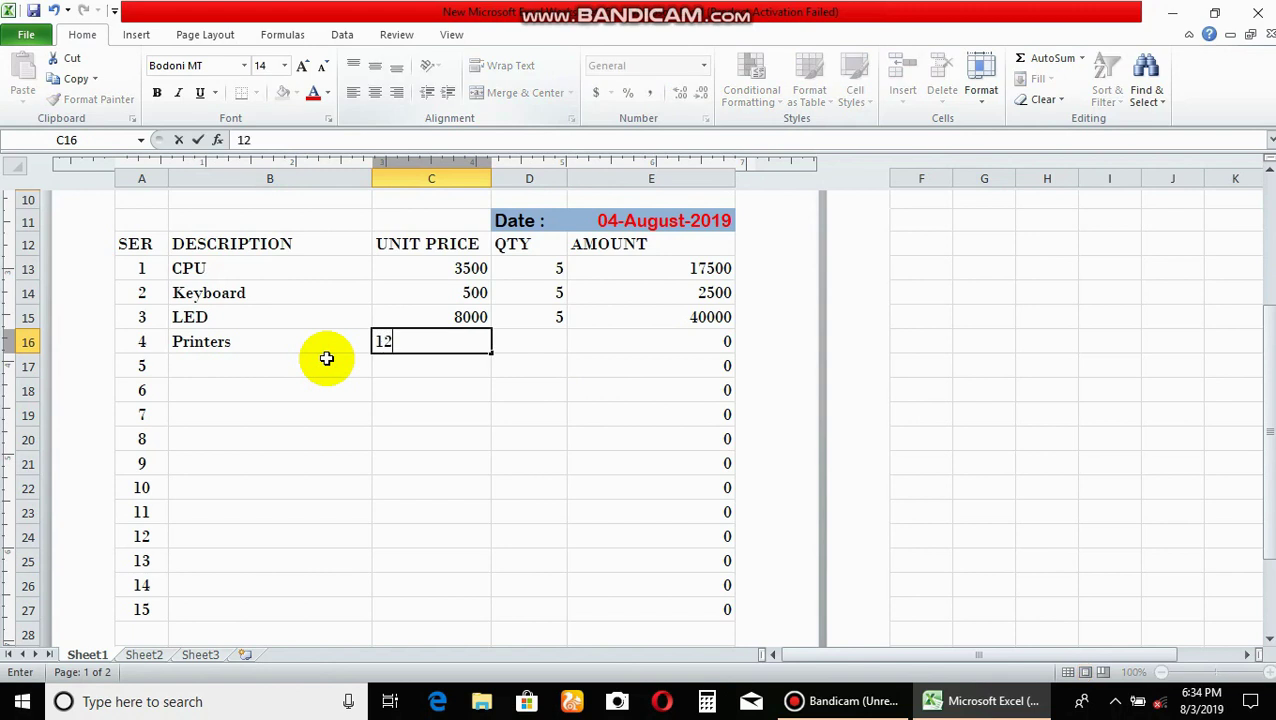
key(Tab)
text(5)
key(Tab)
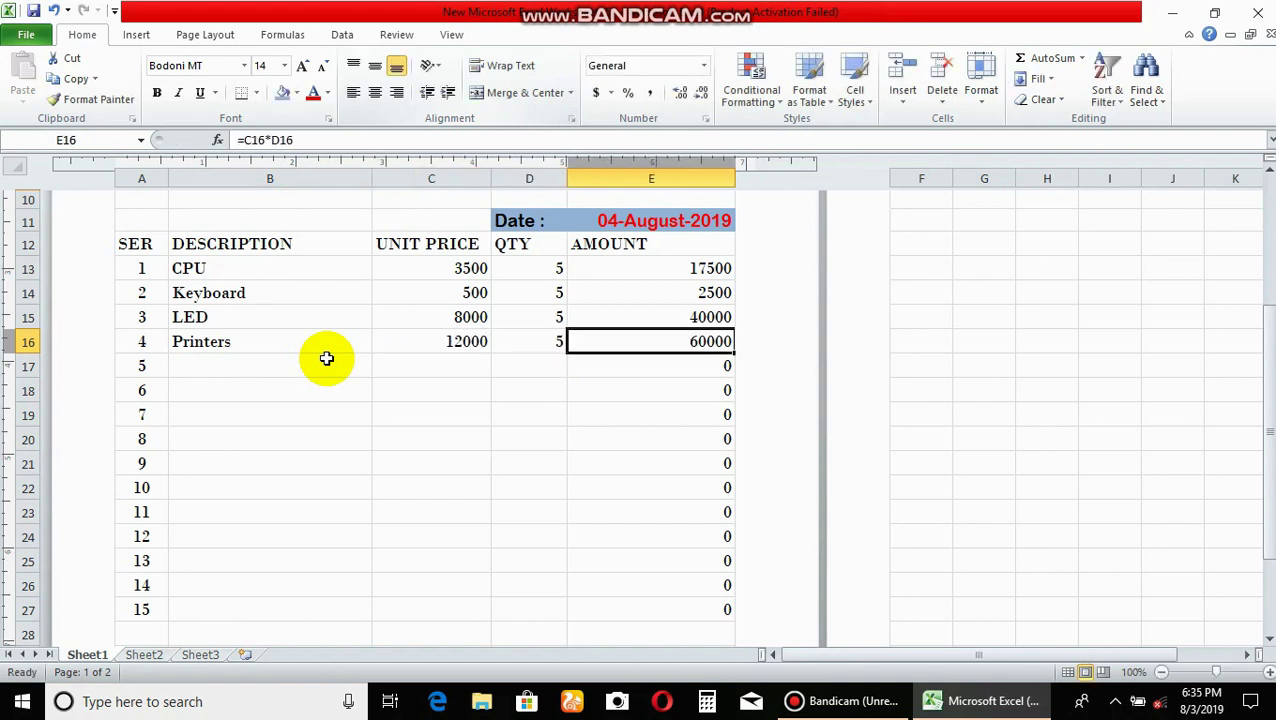
Delete the unused serial numbers 5–15 and the zero amounts in E17:E27.
key(Return)
scroll(228, 358, down, 1)
drag(138, 300, 134, 522)
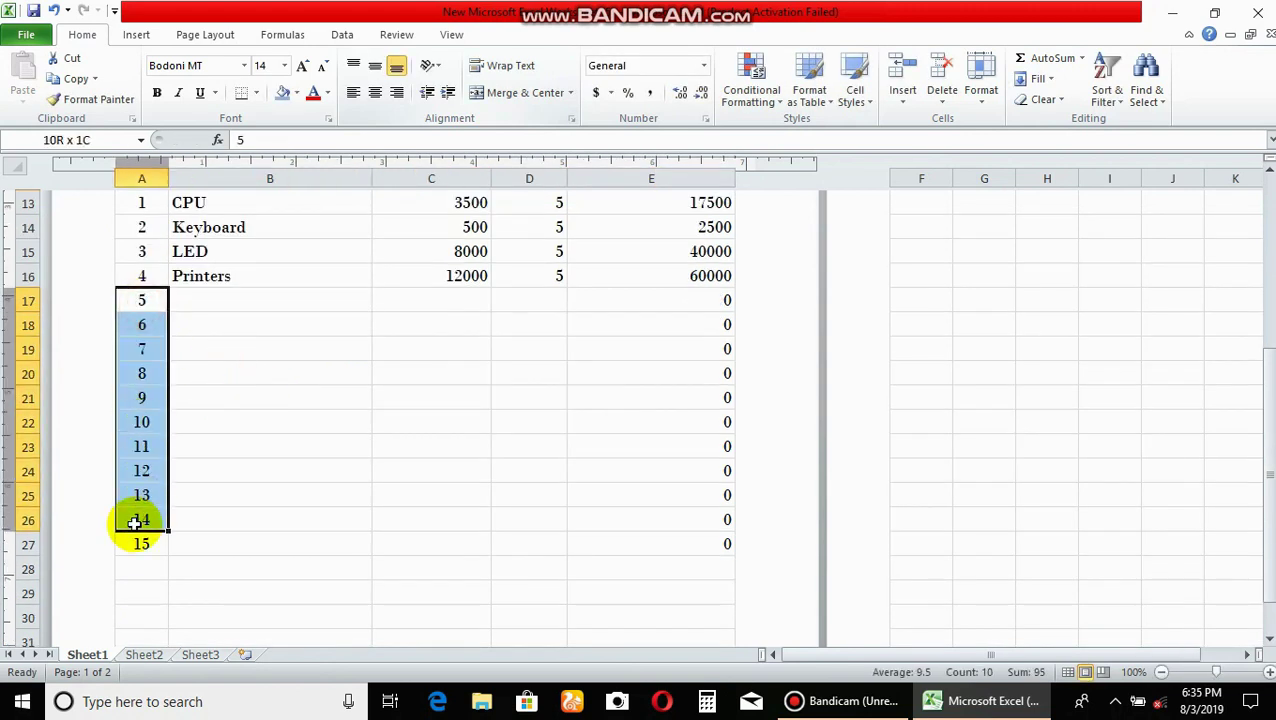
key(Delete)
click(140, 541)
key(Delete)
click(700, 302)
drag(700, 302, 700, 541)
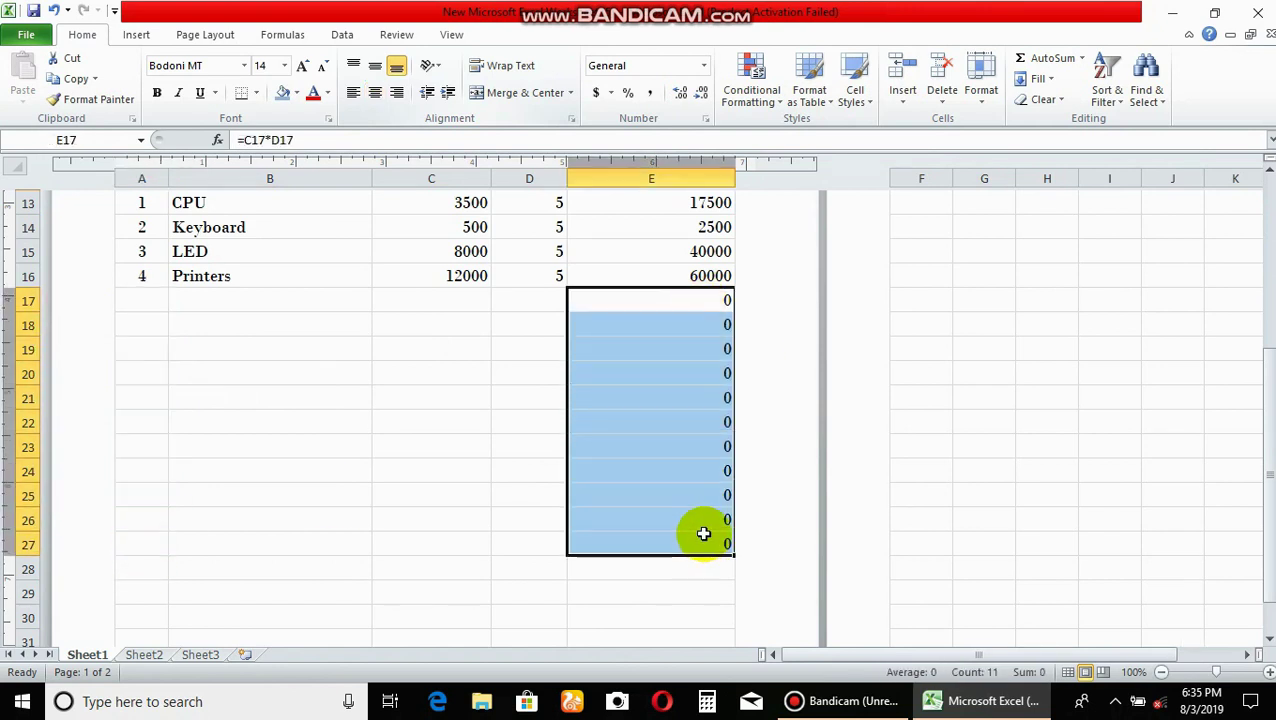
key(Delete)
scroll(232, 336, down, 8)
scroll(1246, 360, up, 5)
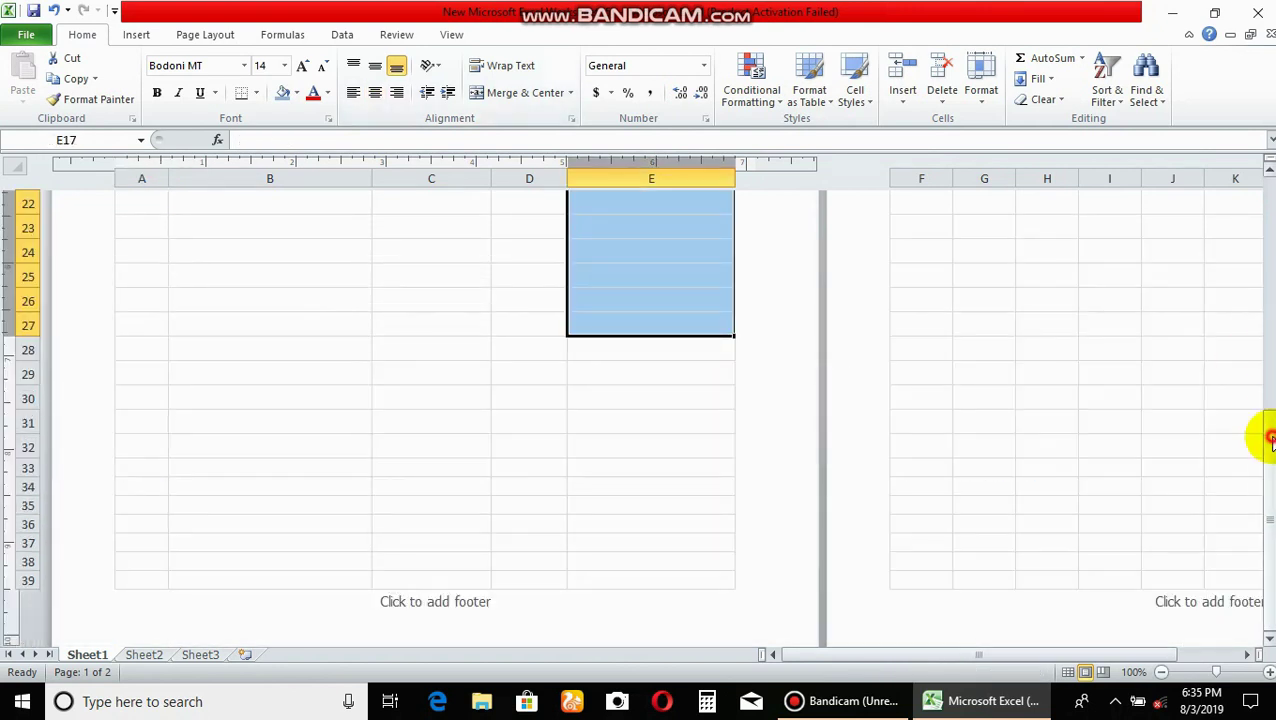
Apply All Borders to the item table A12:E25.
drag(1268, 440, 1262, 285)
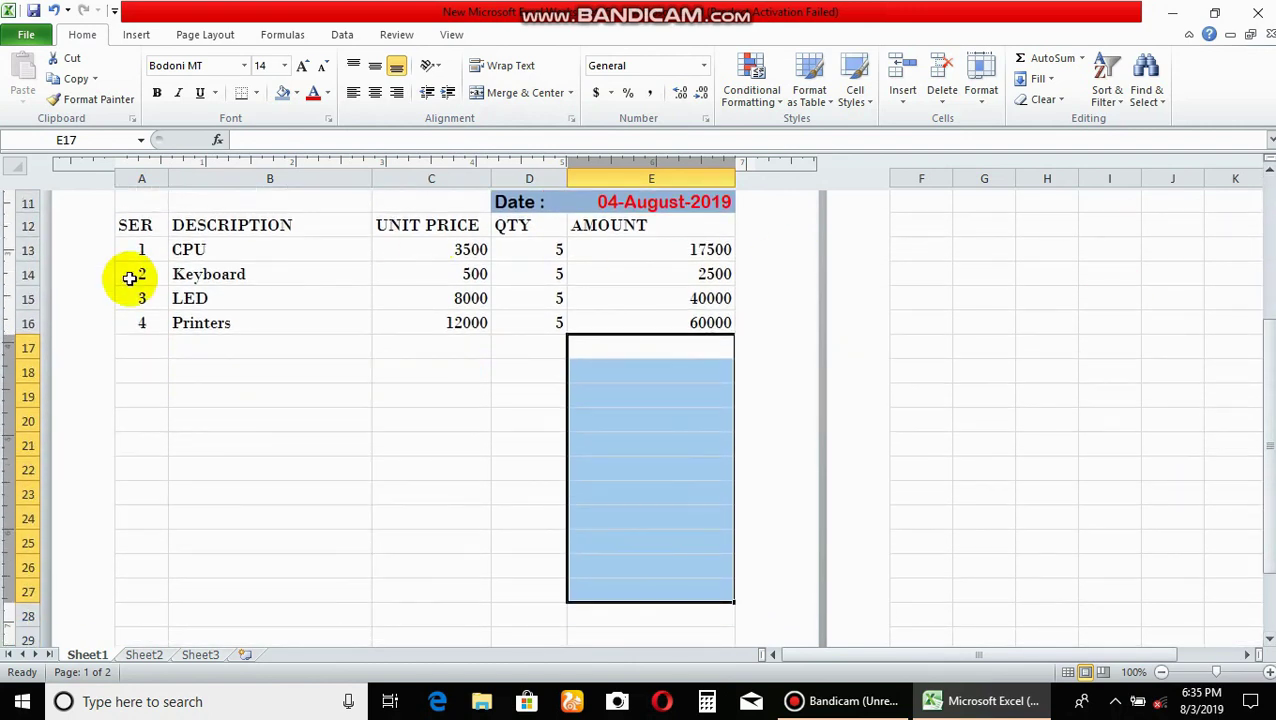
click(162, 284)
mouse_move(135, 228)
mouse_down()
mouse_move(662, 658)
mouse_move(667, 468)
mouse_move(649, 464)
mouse_up()
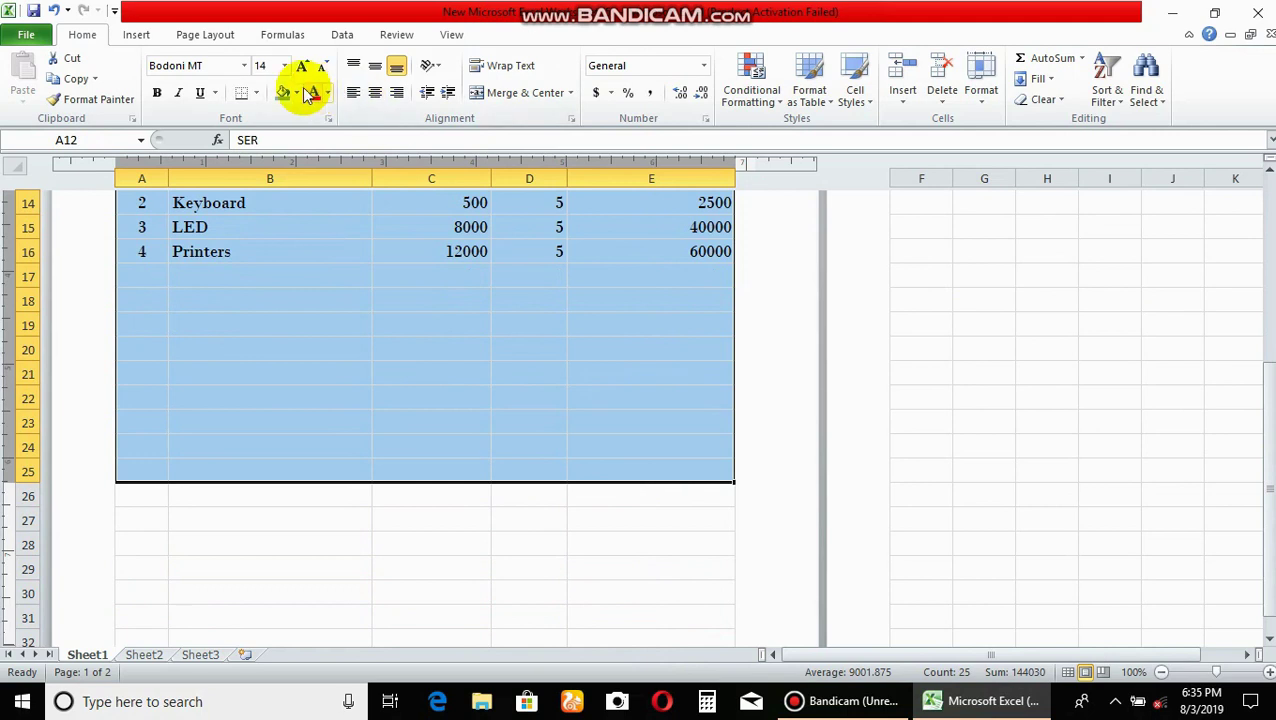
click(256, 92)
click(280, 242)
scroll(322, 308, up, 3)
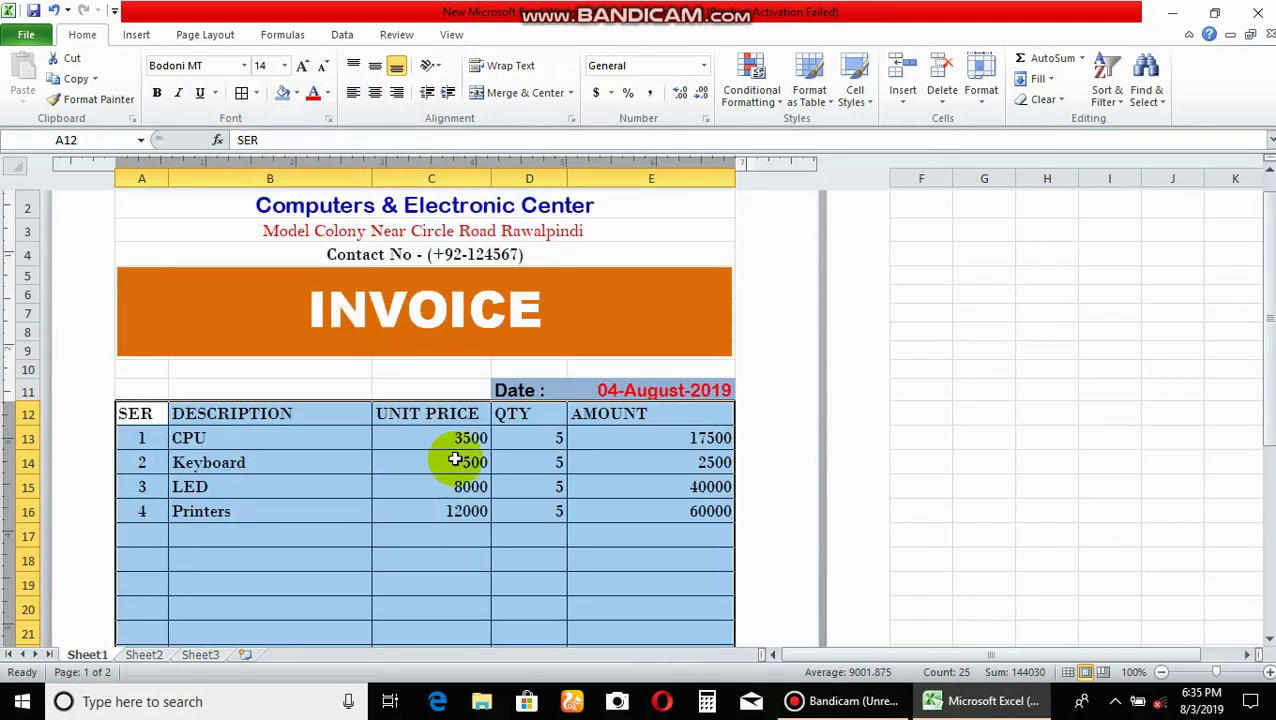
scroll(400, 380, down, 3)
click(290, 310)
scroll(577, 394, up, 2)
Merge A25:D25 as a 'Total :' label and AutoSum the amounts in E25 to 120000.
drag(157, 598, 507, 599)
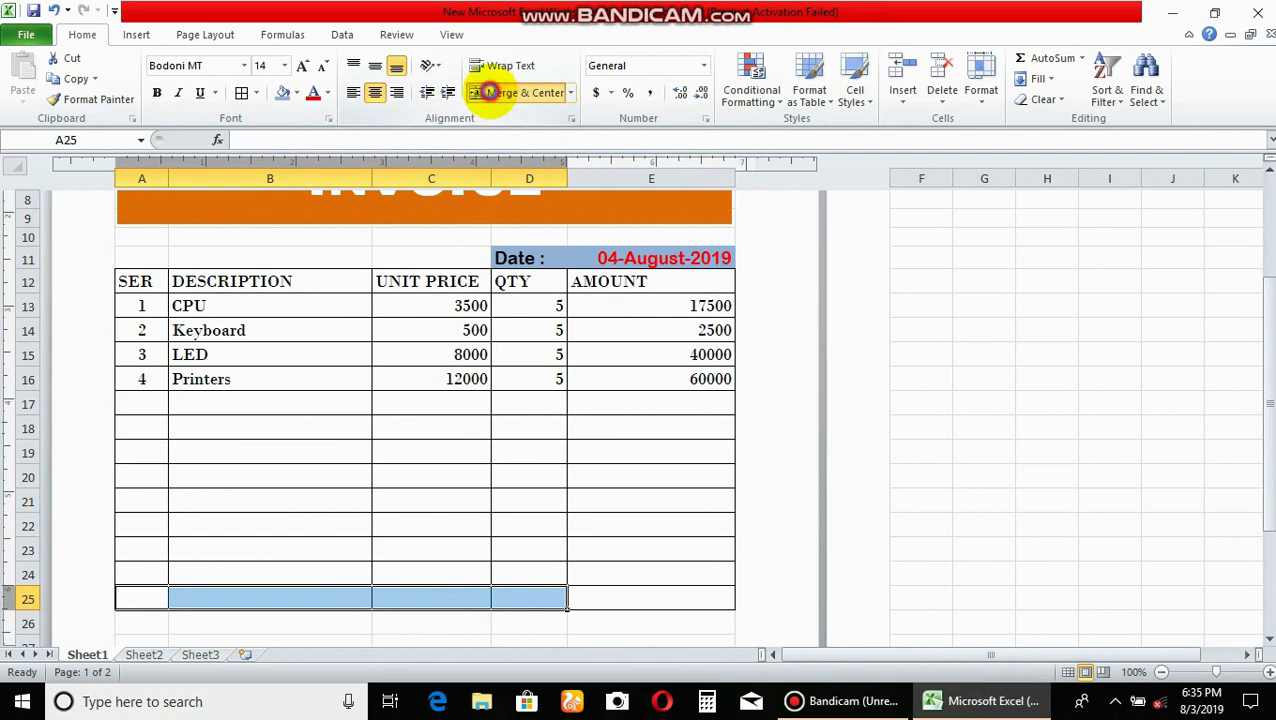
click(491, 95)
text(Total :)
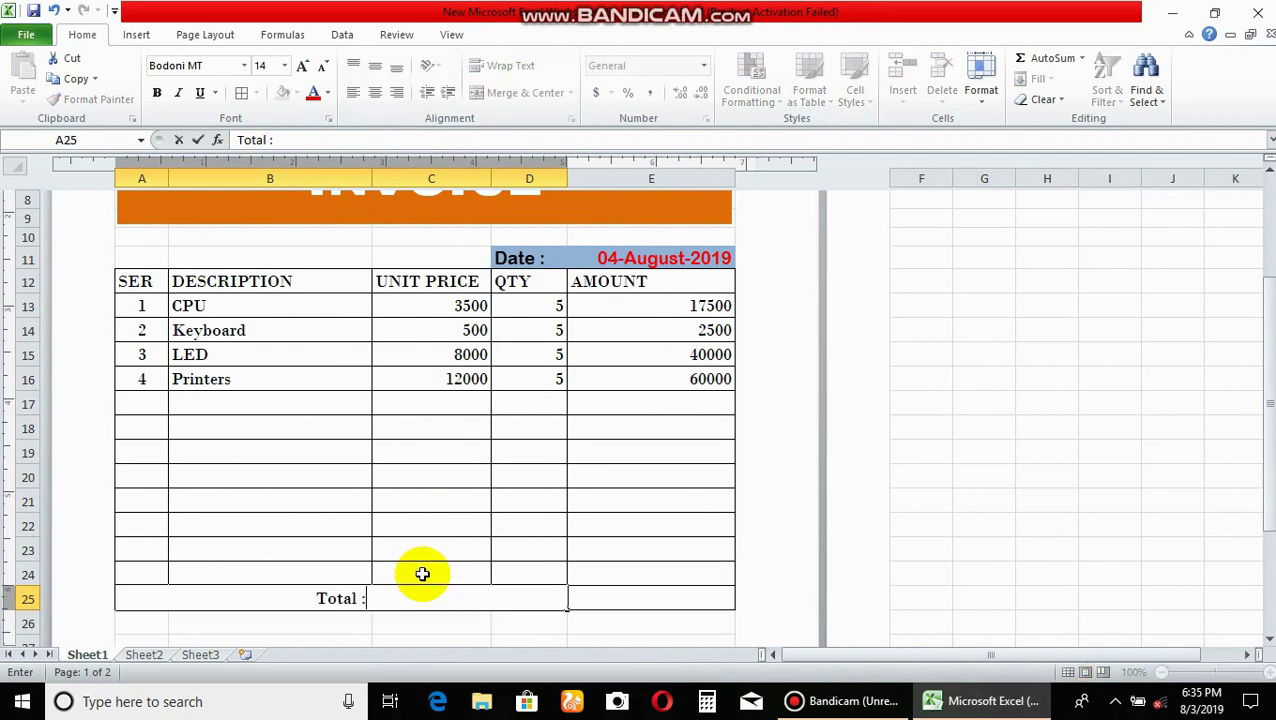
key(Tab)
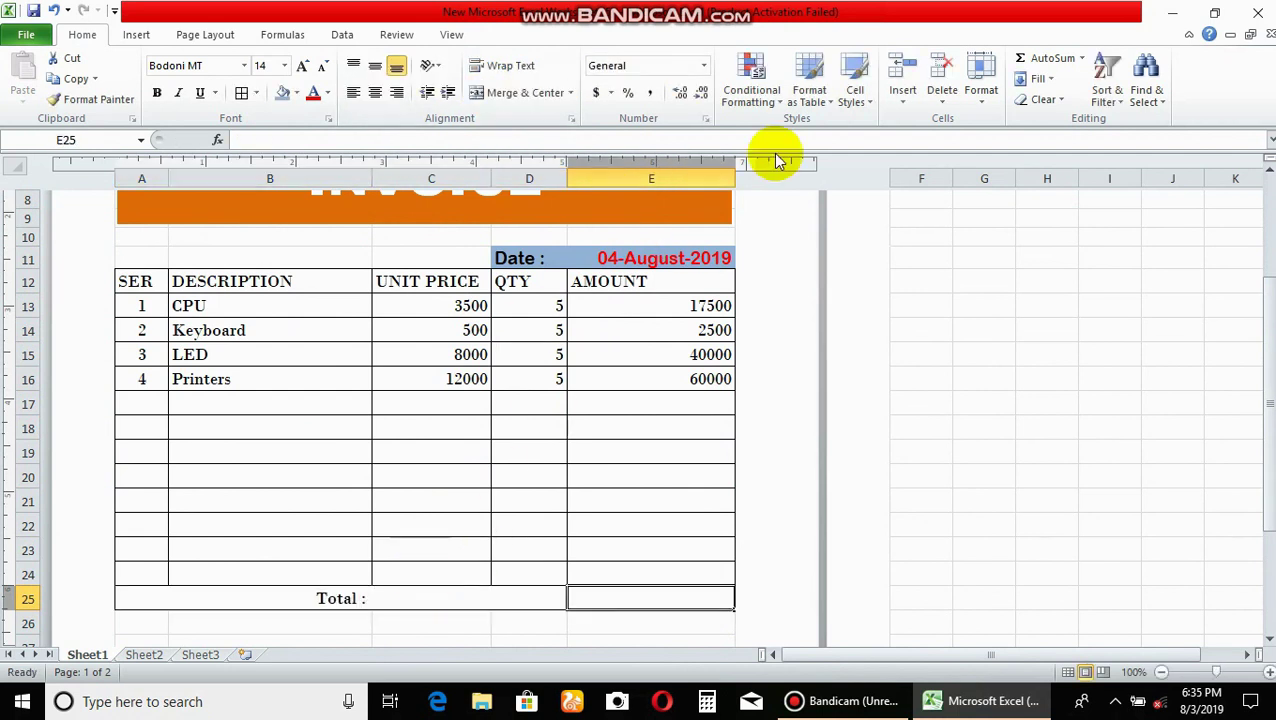
click(1052, 58)
key(Return)
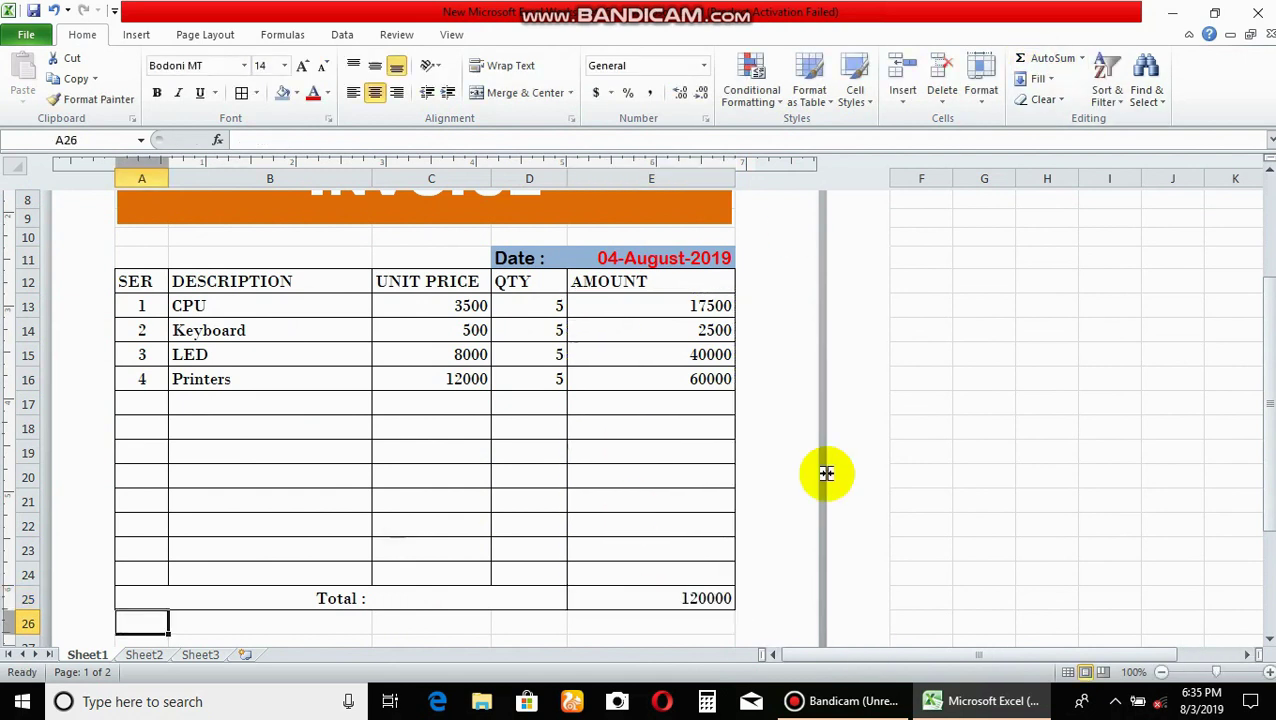
drag(421, 305, 430, 574)
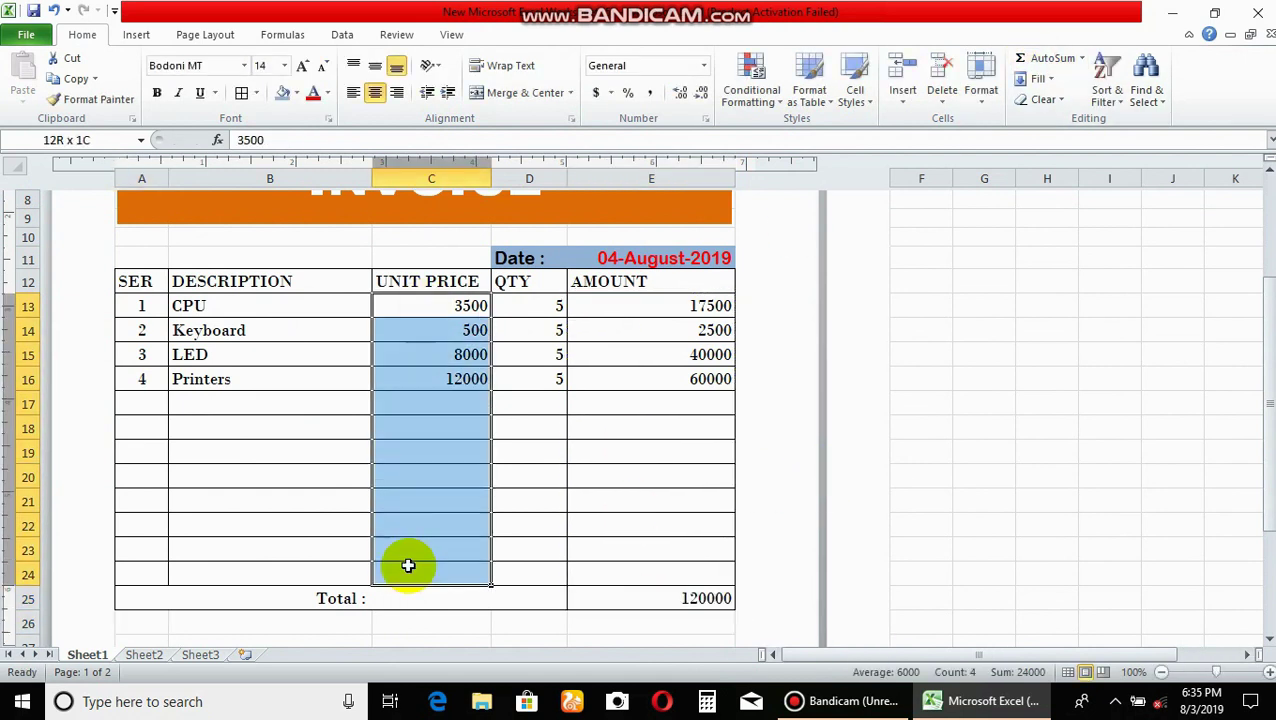
Format the unit prices C13:C24 as currency with no symbol.
click(703, 65)
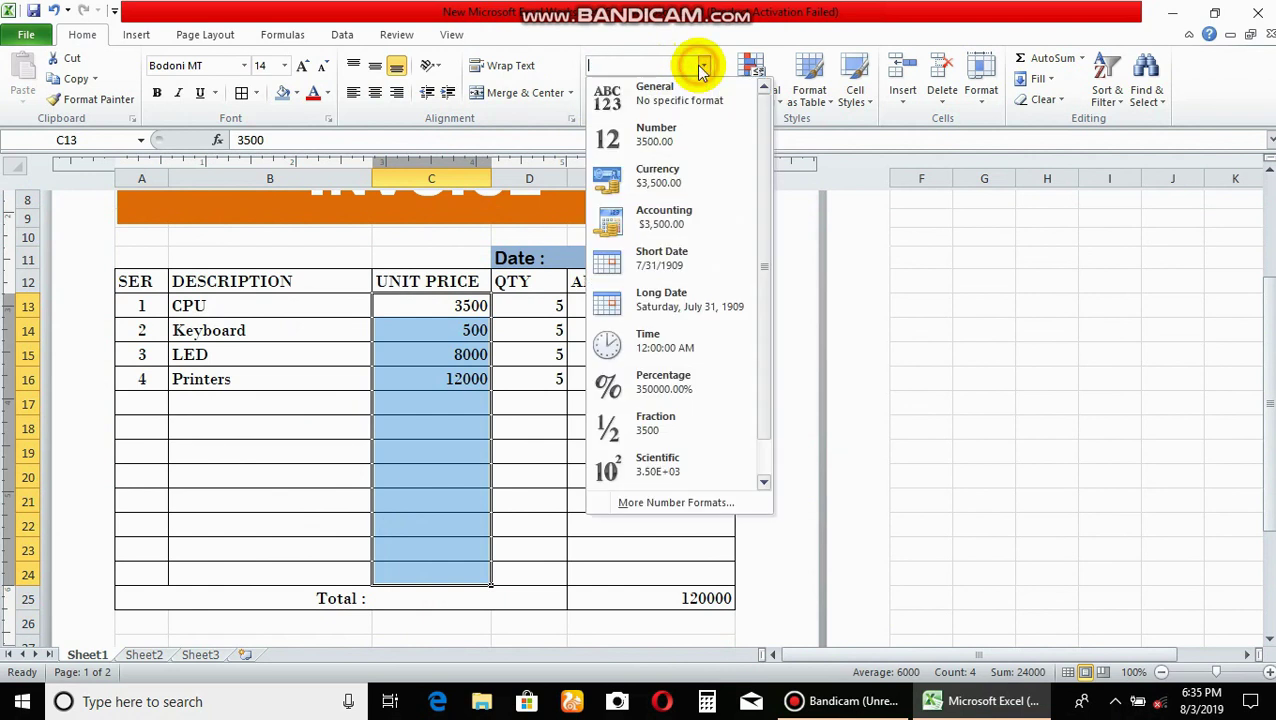
click(659, 185)
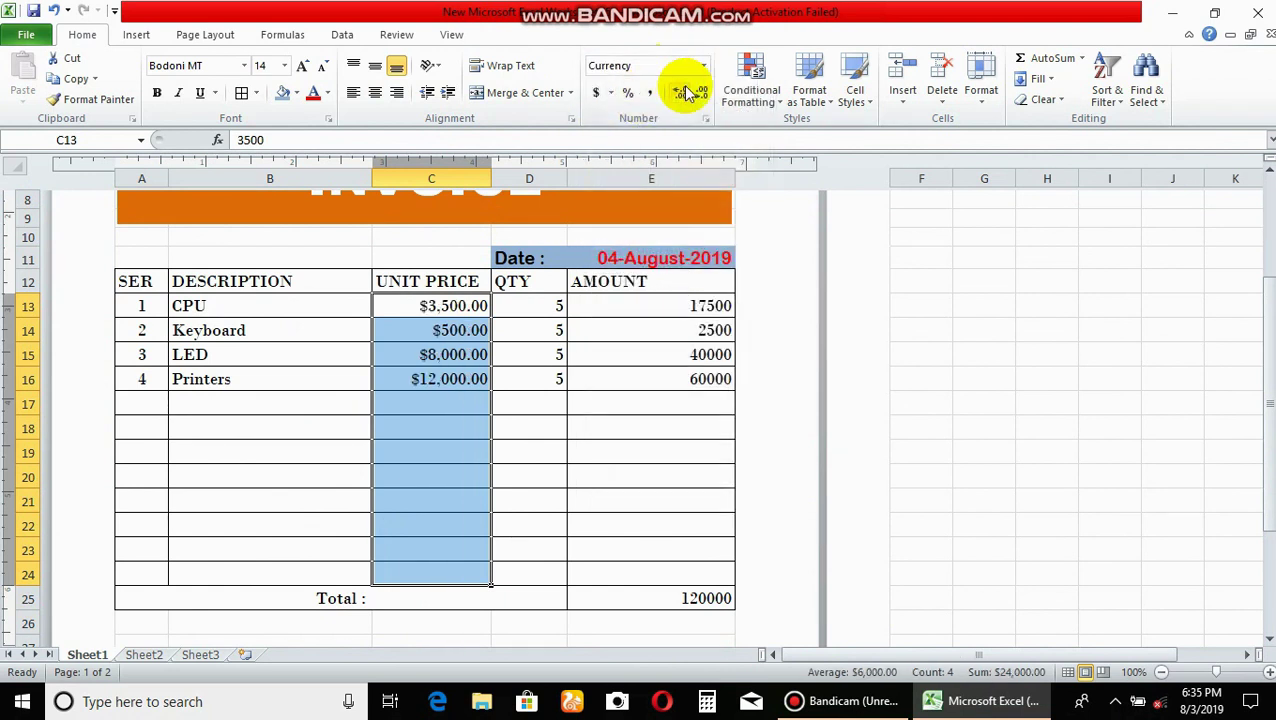
right_click(436, 354)
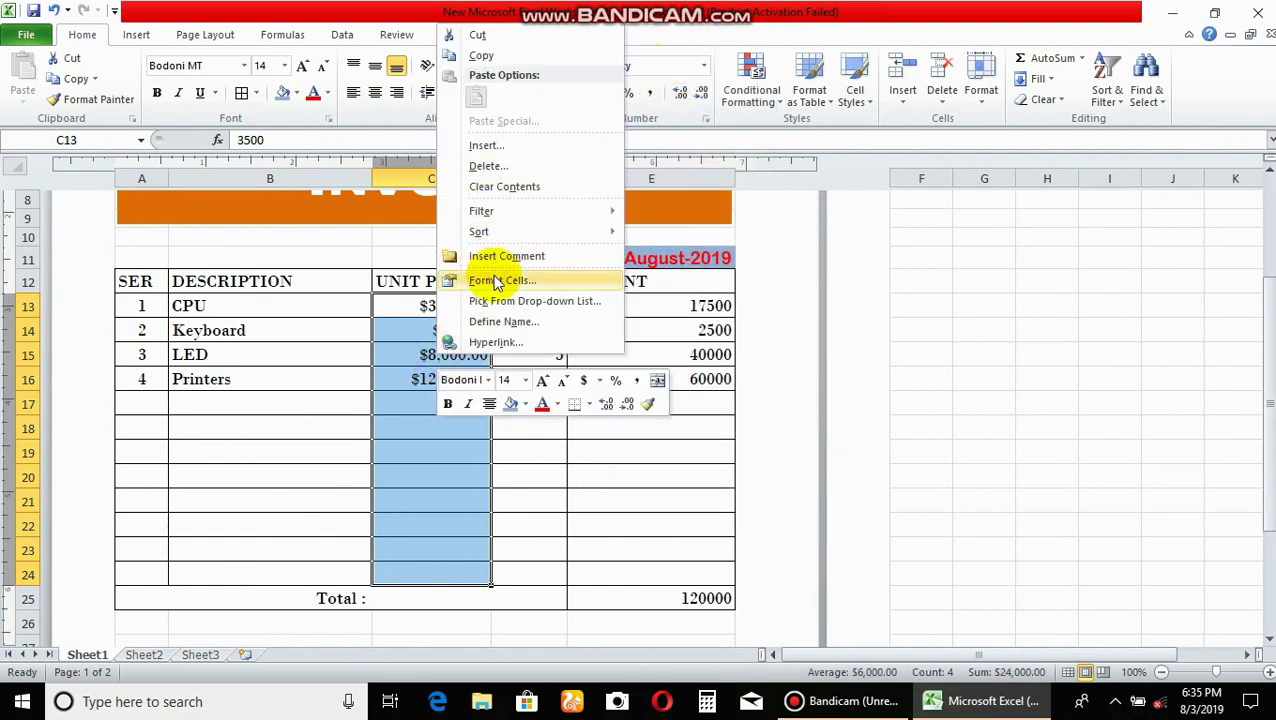
click(484, 278)
click(513, 195)
click(498, 209)
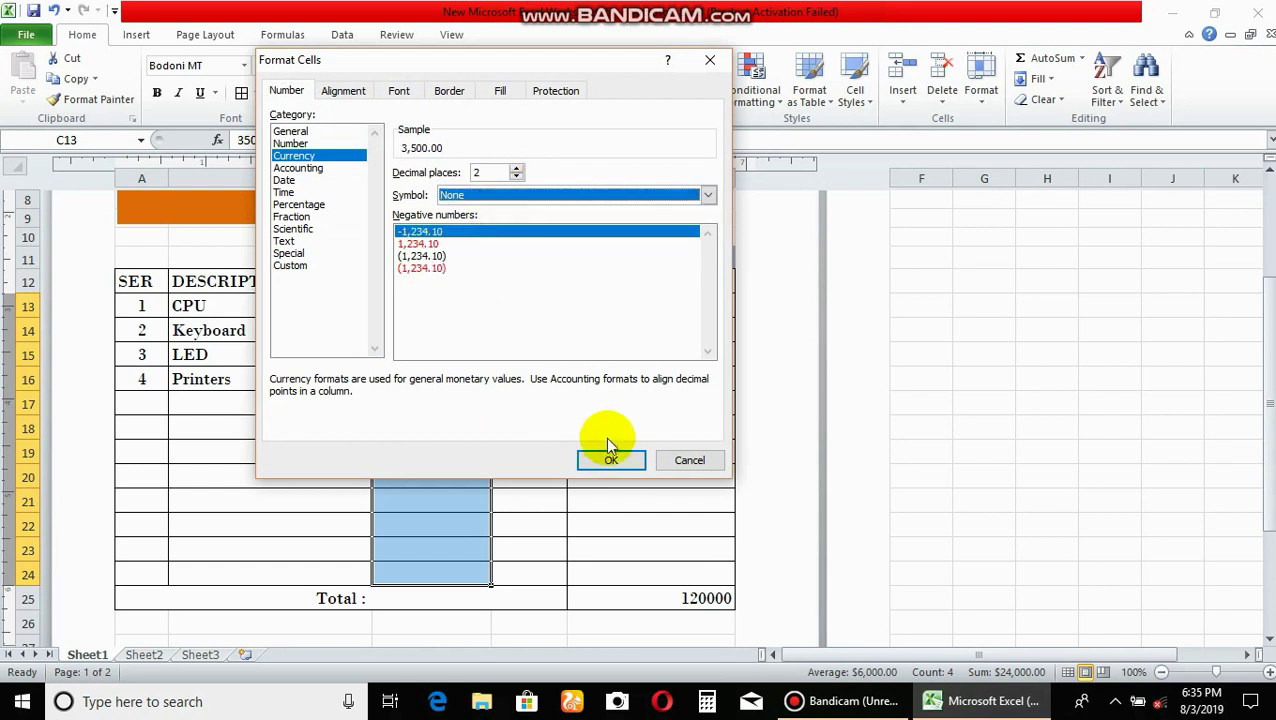
click(611, 460)
Format the amounts E13:E25, including the total, as currency with no symbol.
drag(535, 305, 535, 575)
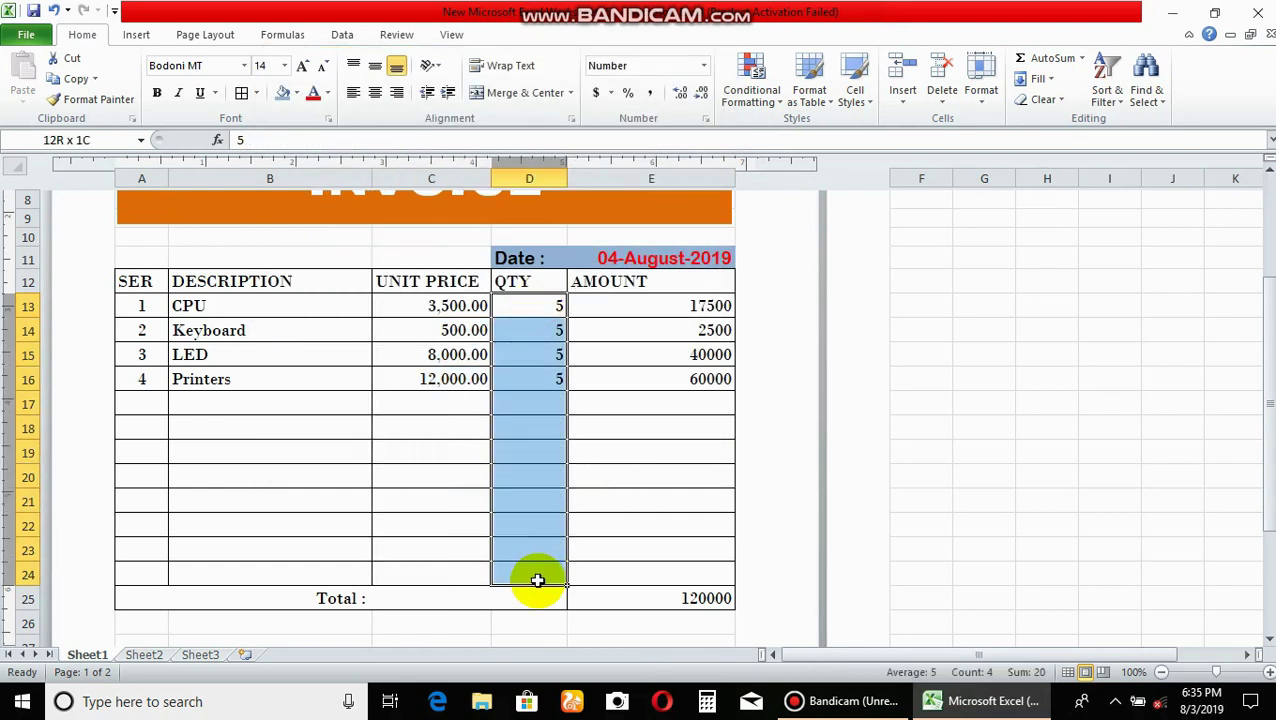
drag(653, 305, 653, 598)
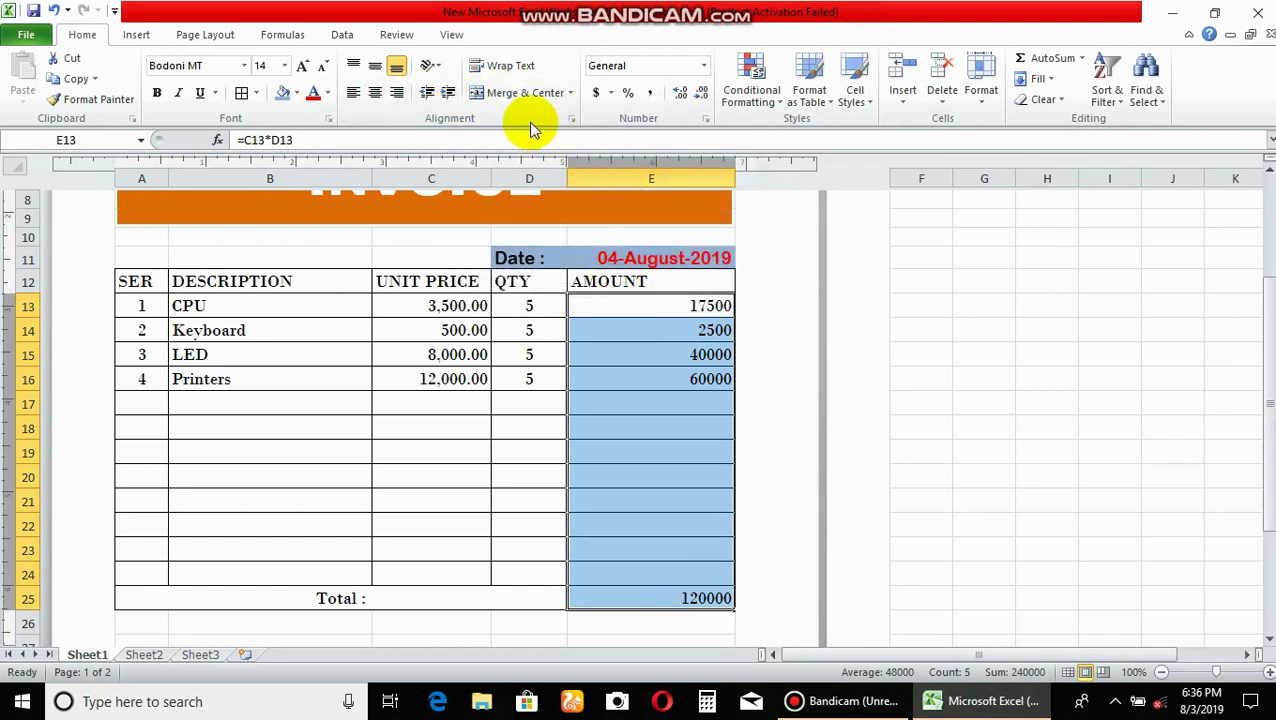
right_click(688, 378)
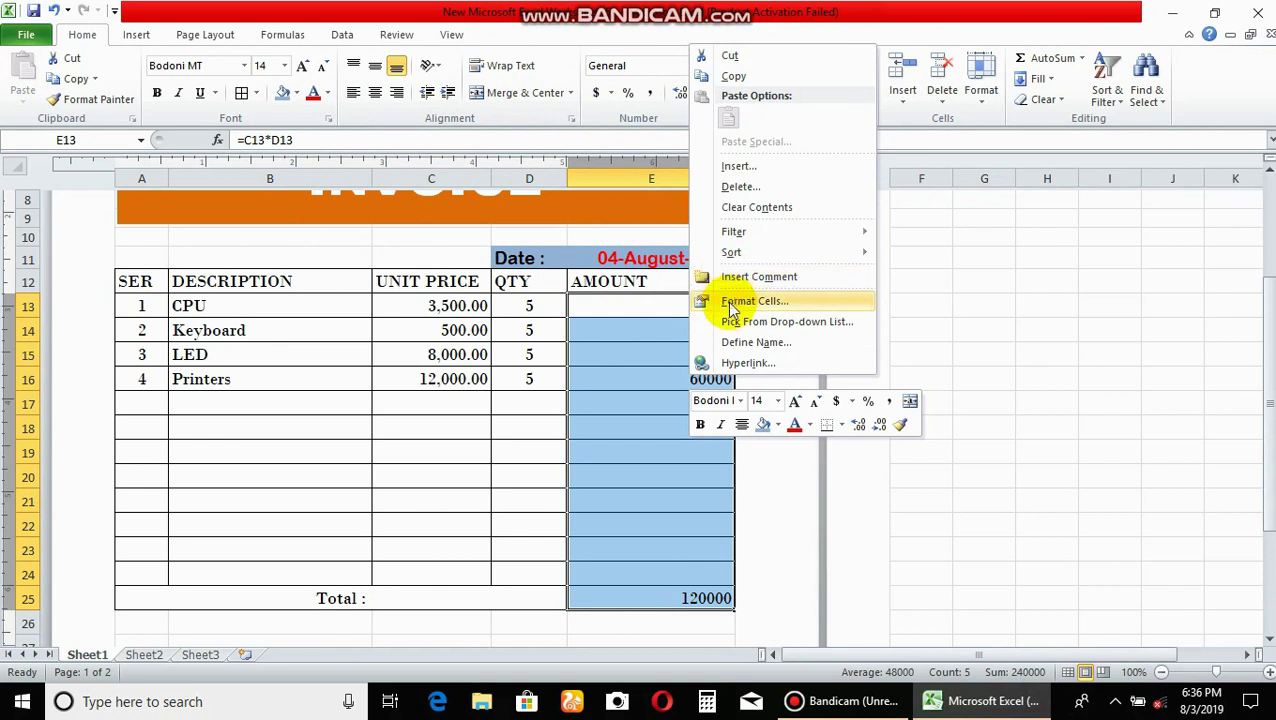
click(730, 298)
click(529, 183)
click(750, 222)
click(710, 233)
click(860, 487)
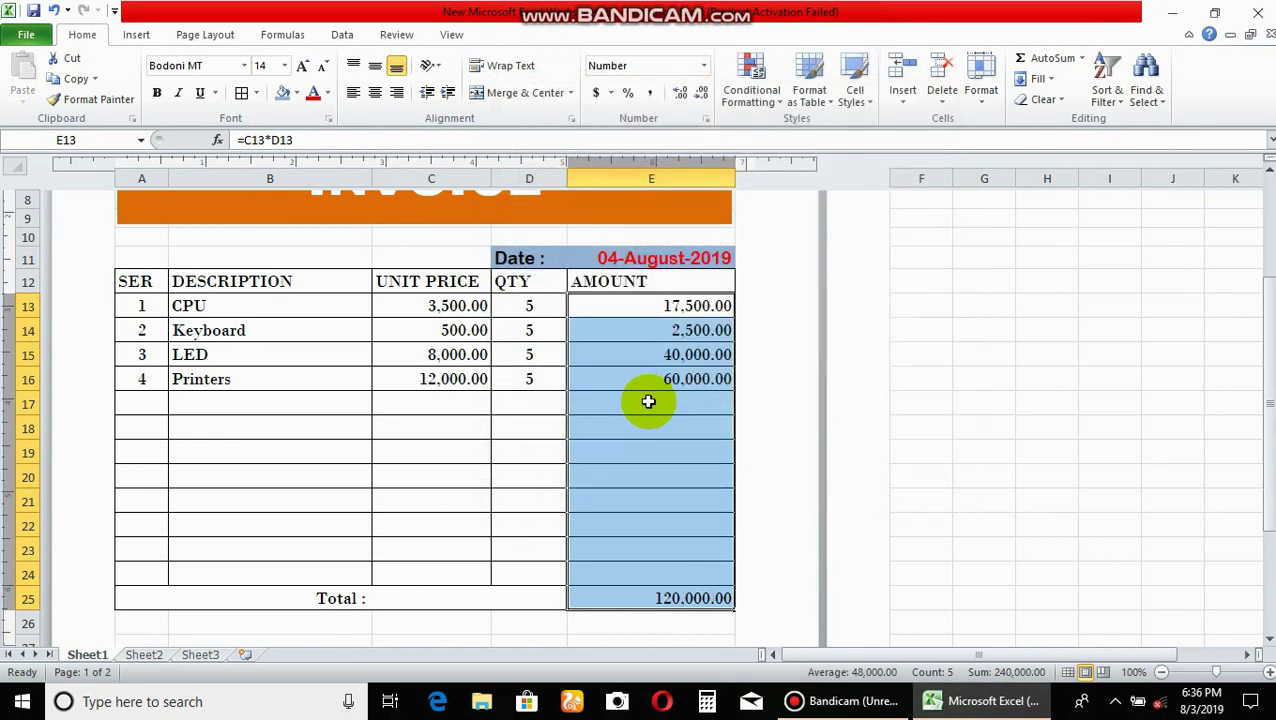
click(649, 517)
drag(322, 597, 678, 598)
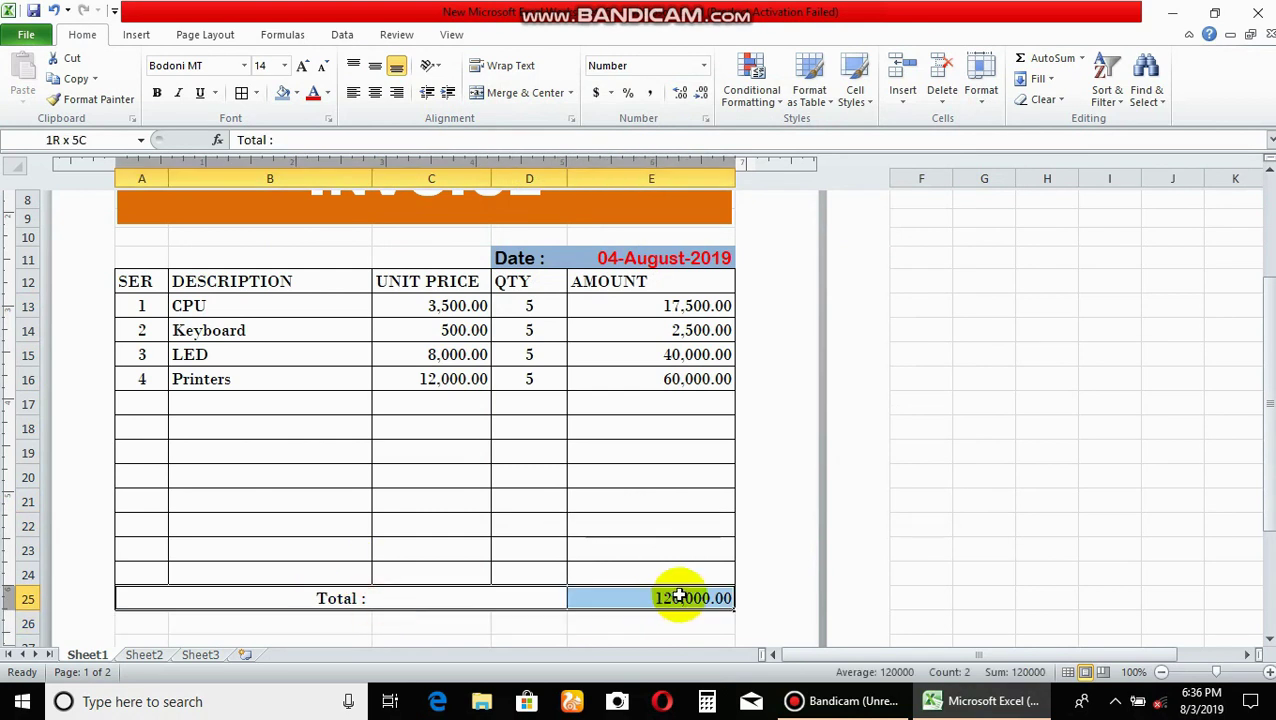
Bold the Total row and add 'In Word (Rupees One Lac and Twenty Thousands Only)' merged across A27:E27.
click(156, 92)
scroll(410, 404, down, 4)
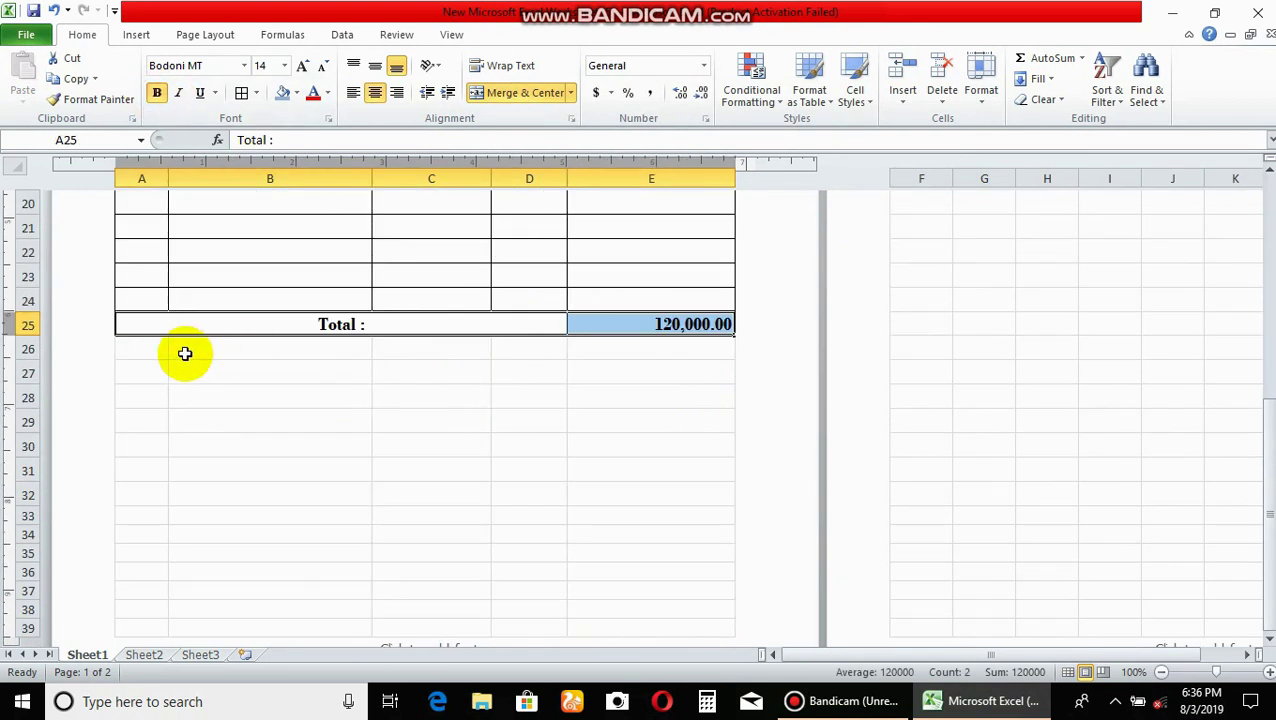
drag(148, 368, 600, 375)
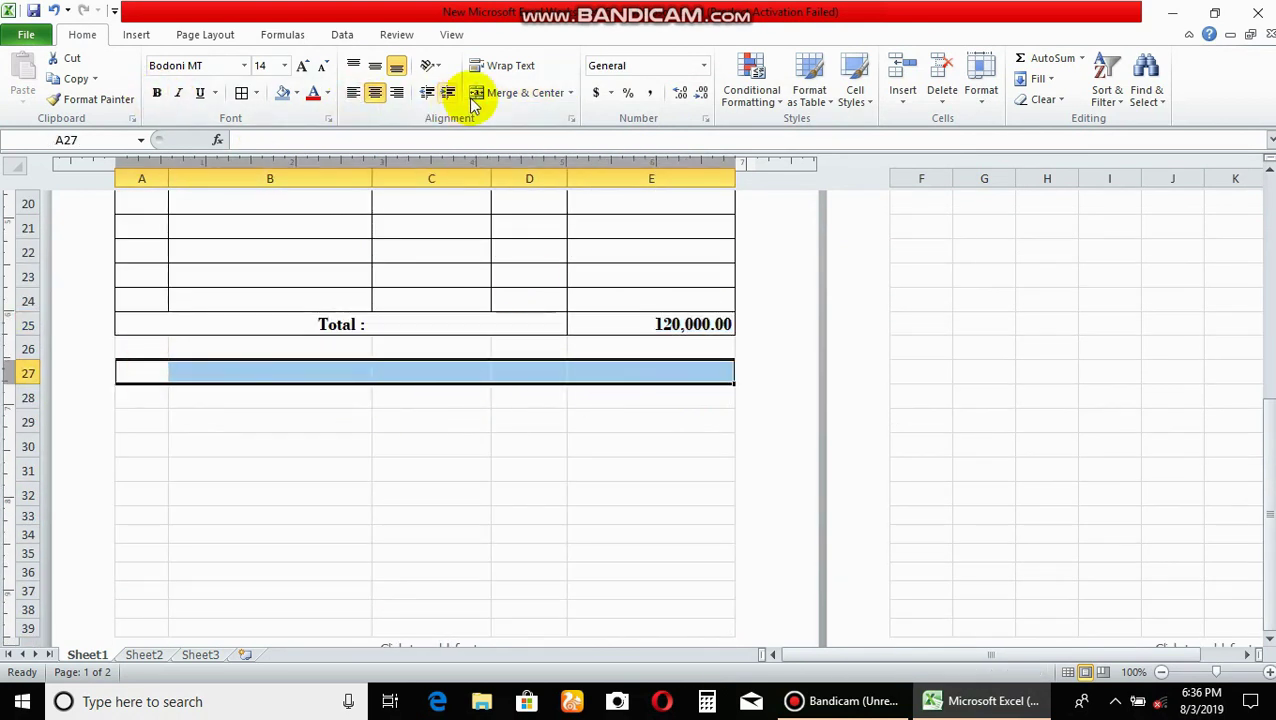
click(515, 92)
text((Rupees One Lac and Twenty Thou)
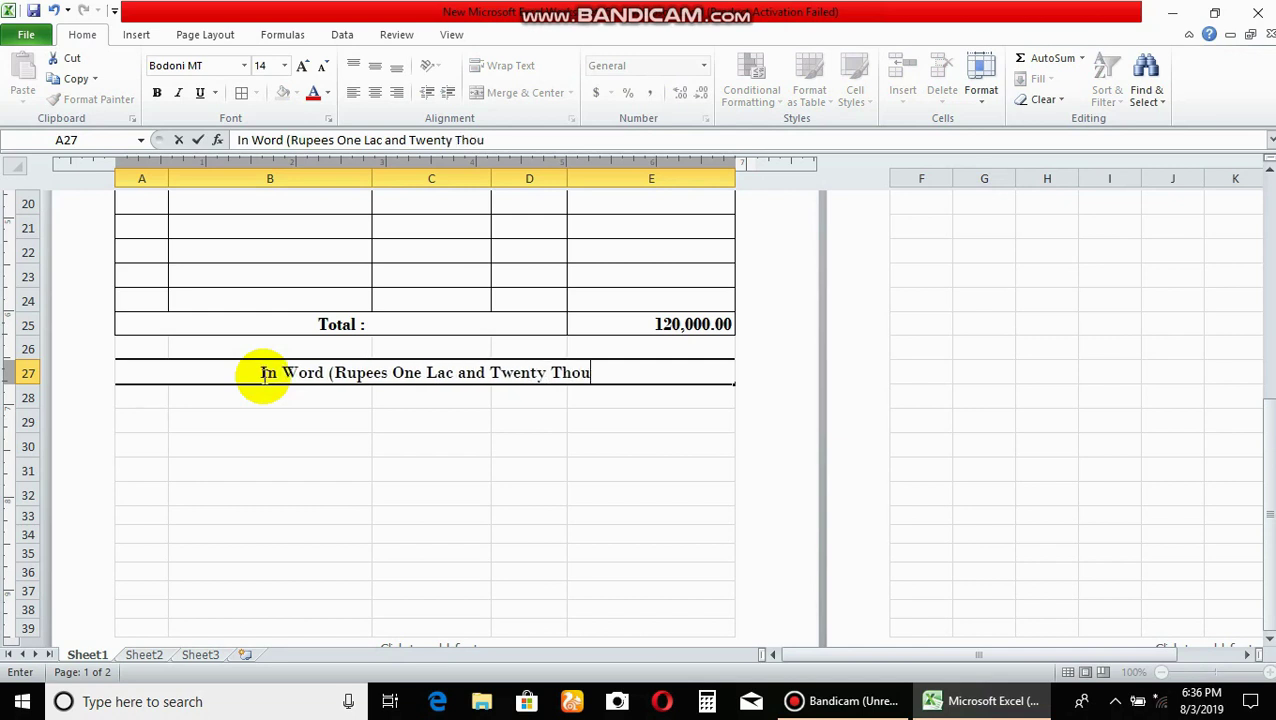
text(sands )
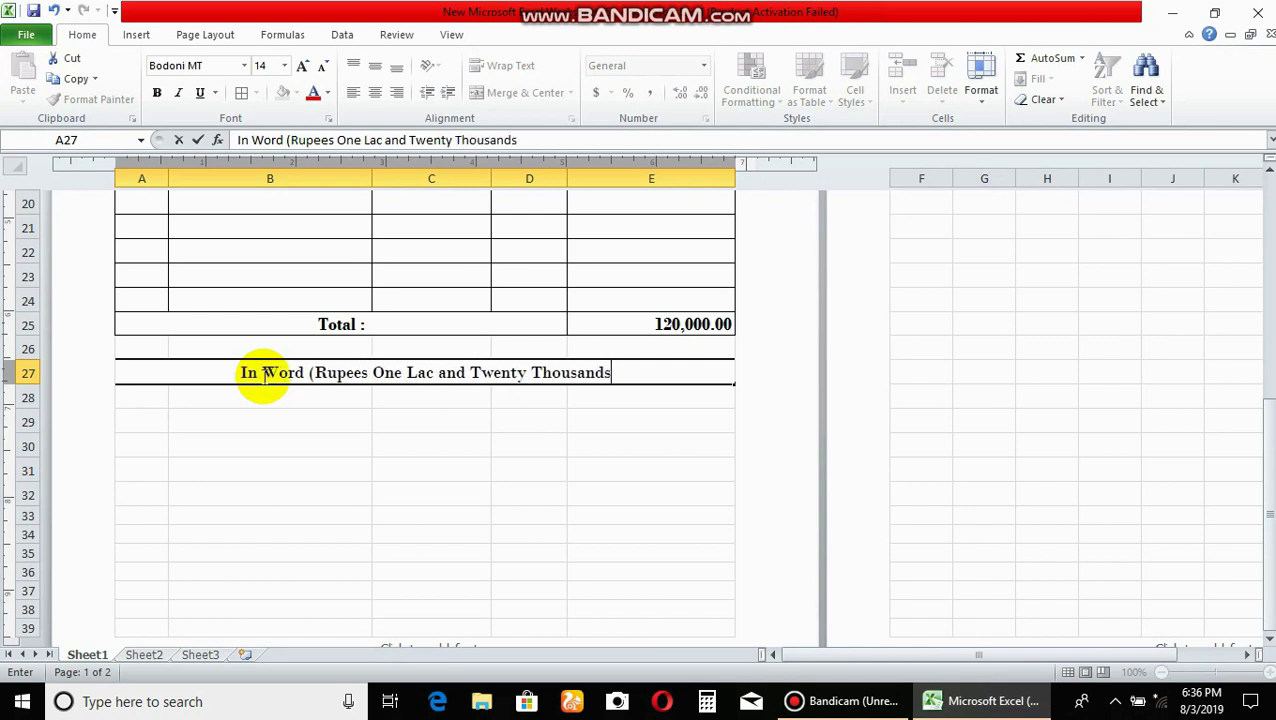
text(Only)
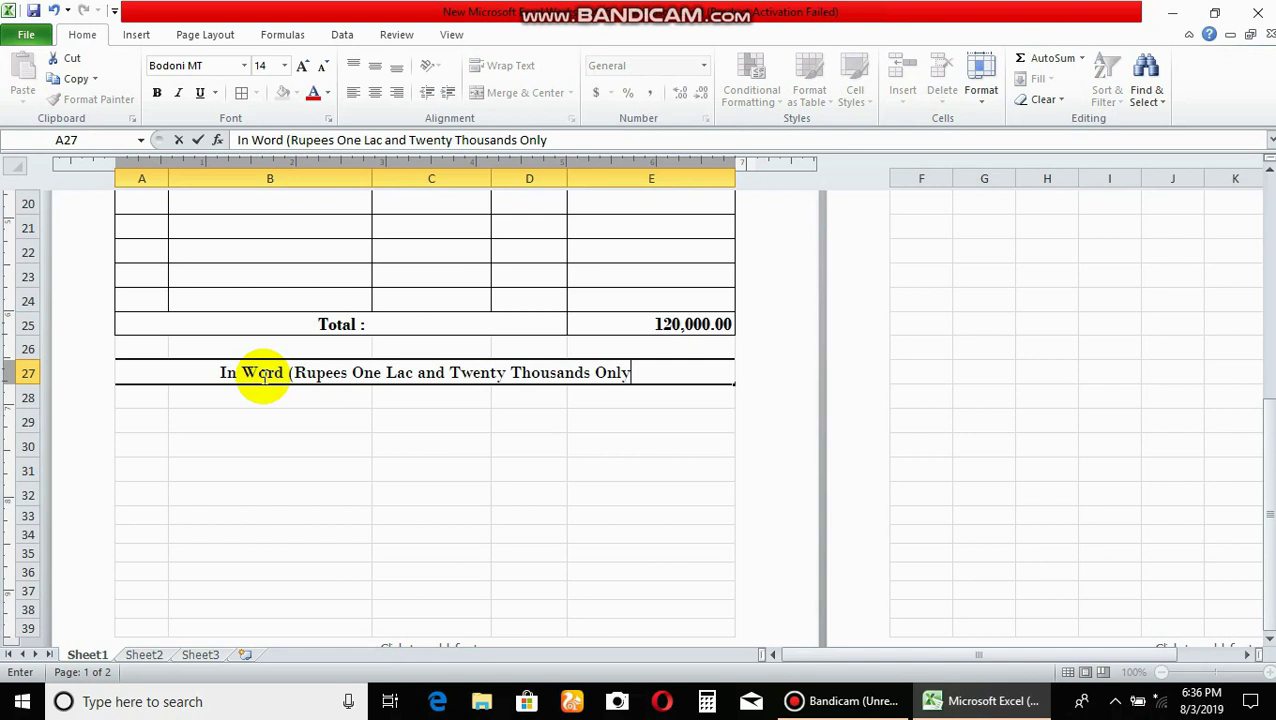
text())
key(Return)
click(396, 370)
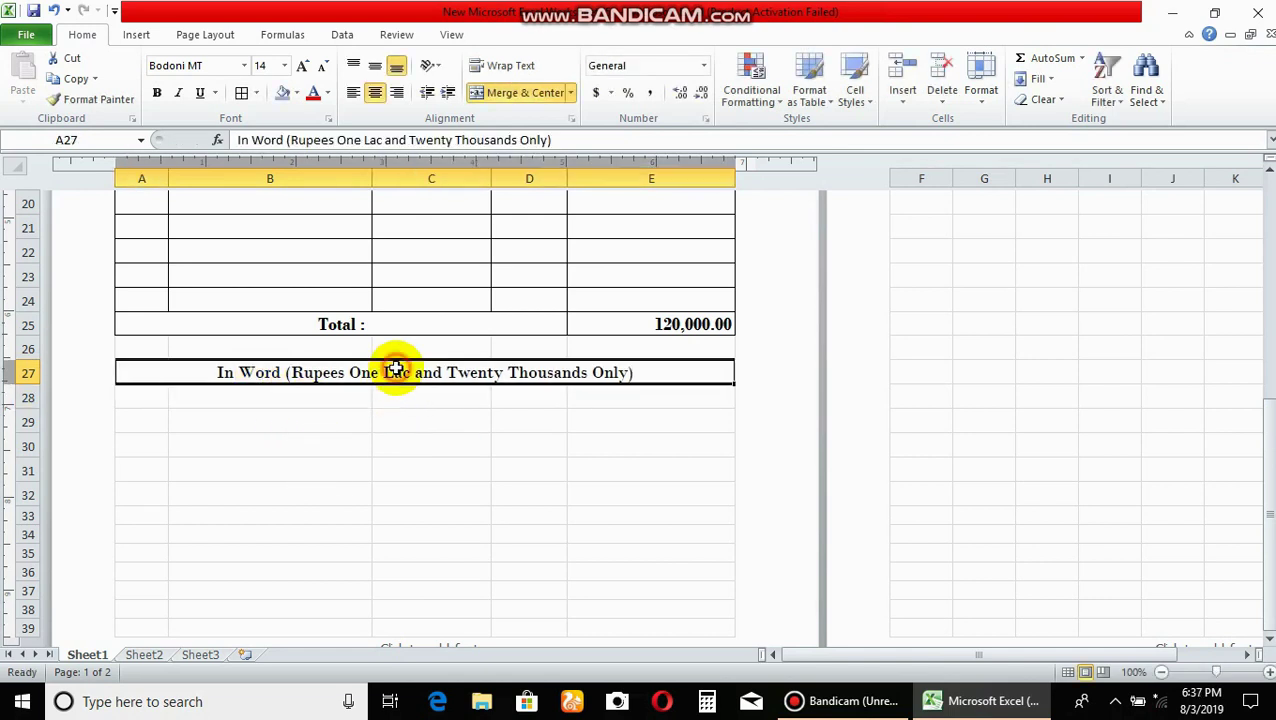
drag(420, 421, 596, 421)
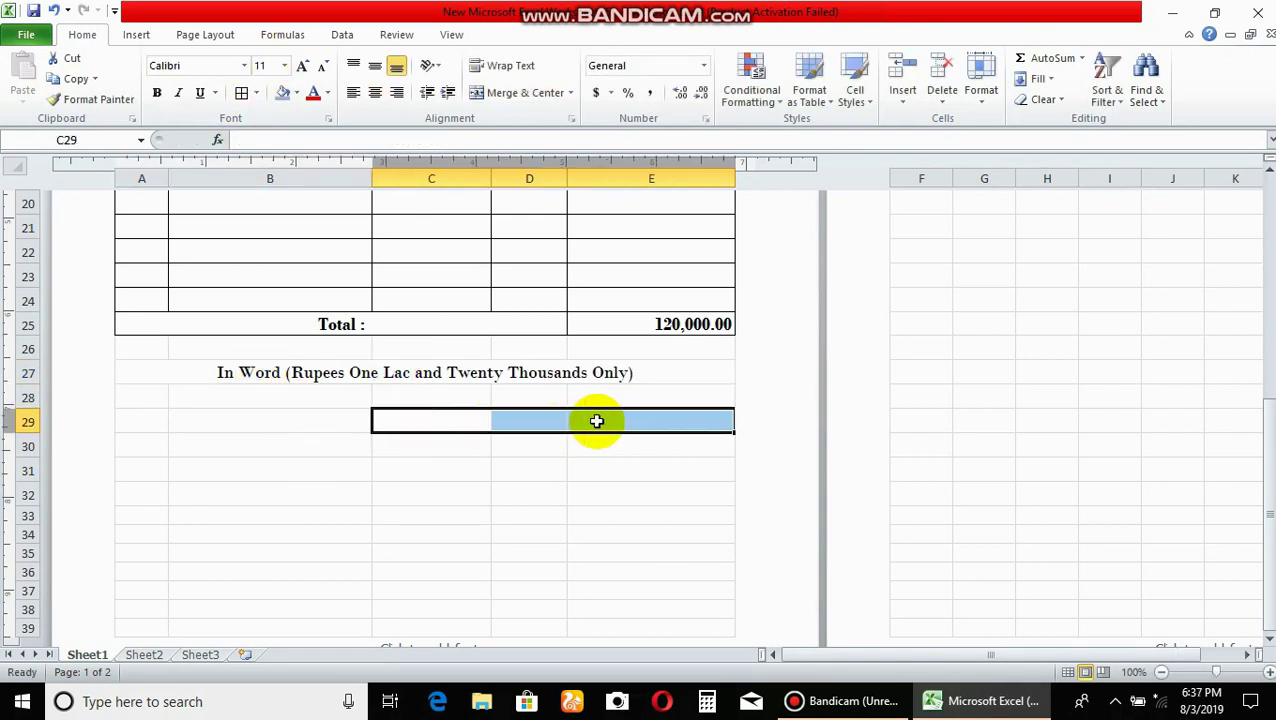
Add a merged 'Coustomer Information' heading in C29:E29 with Name, Address and Phone labels below.
click(518, 92)
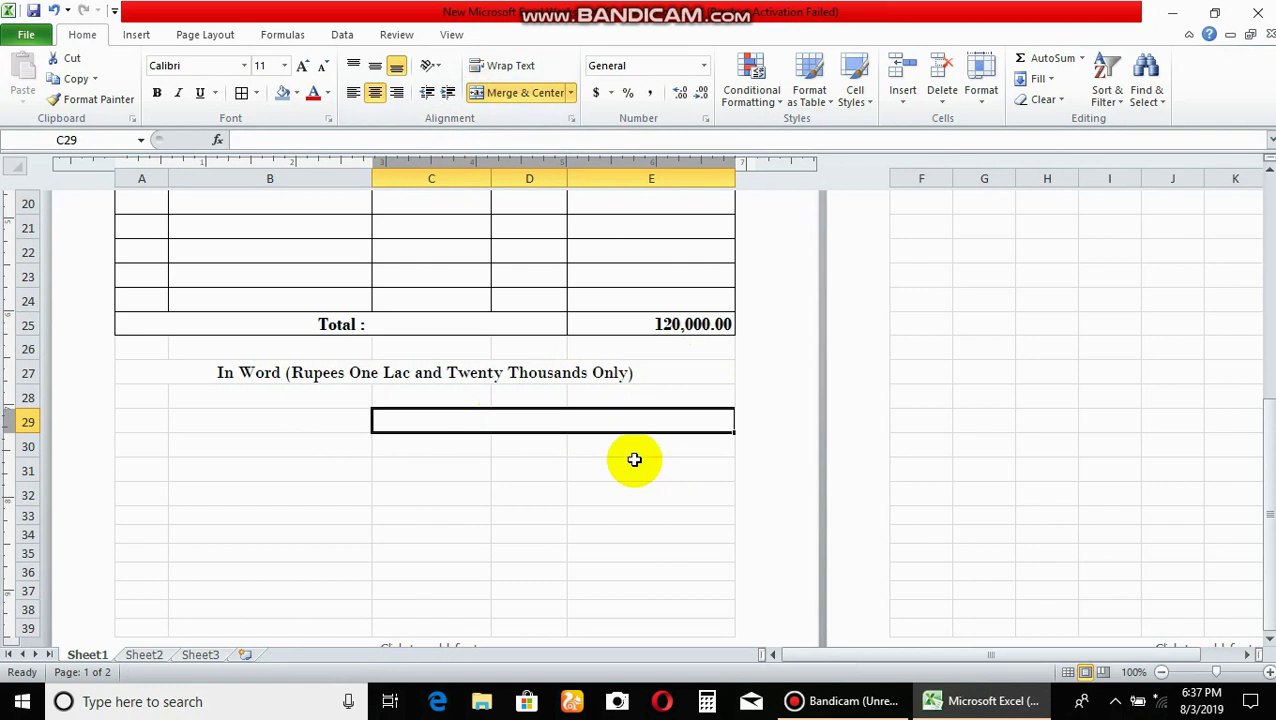
text(Coustomer Information)
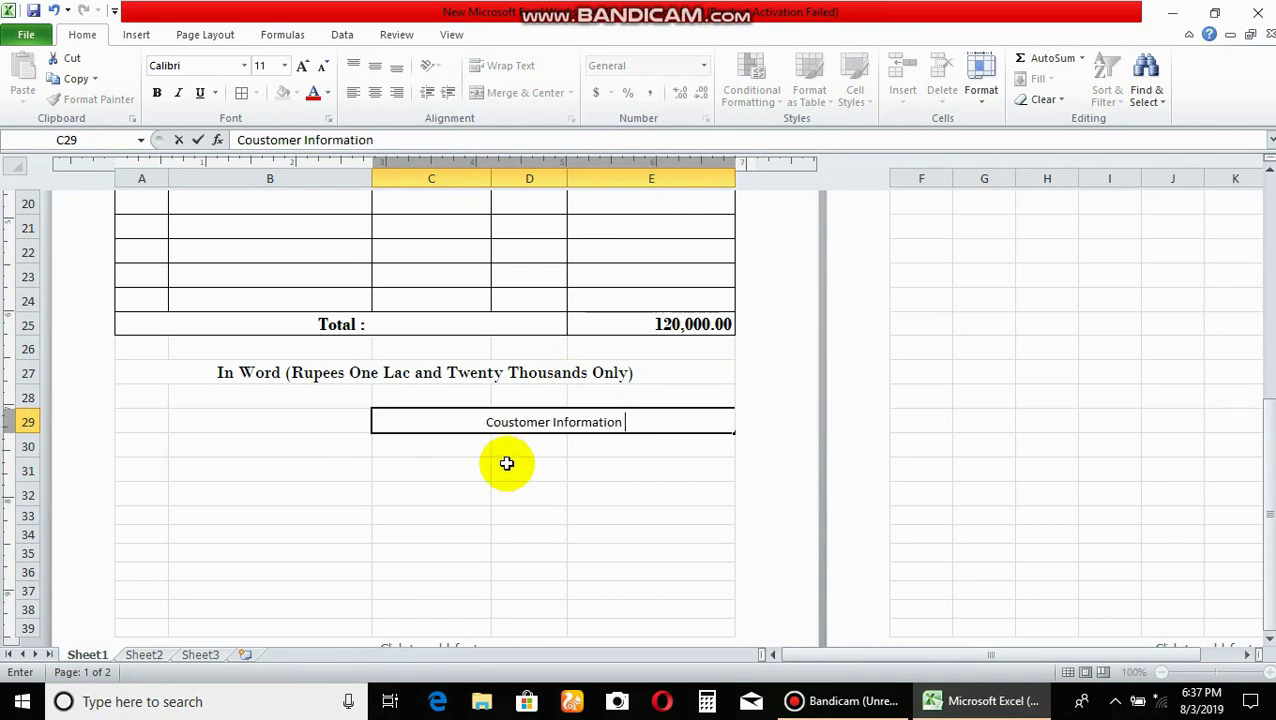
click(470, 447)
text(Name)
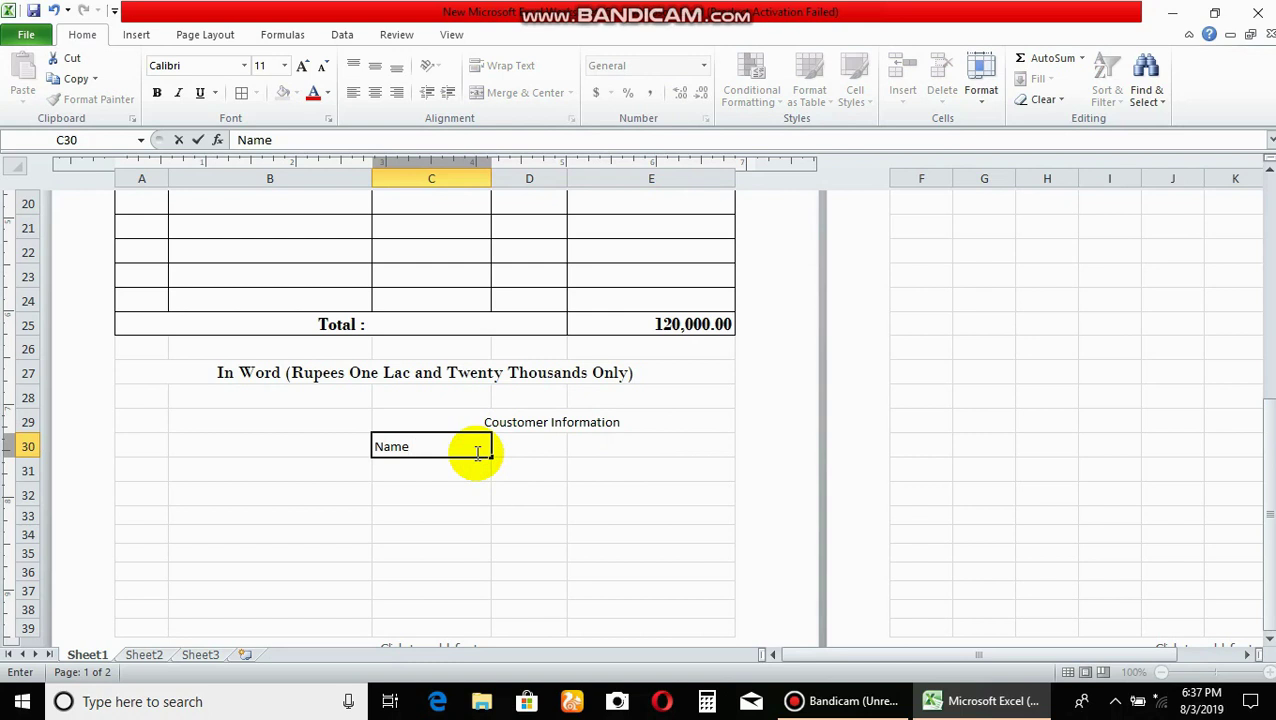
key(Return)
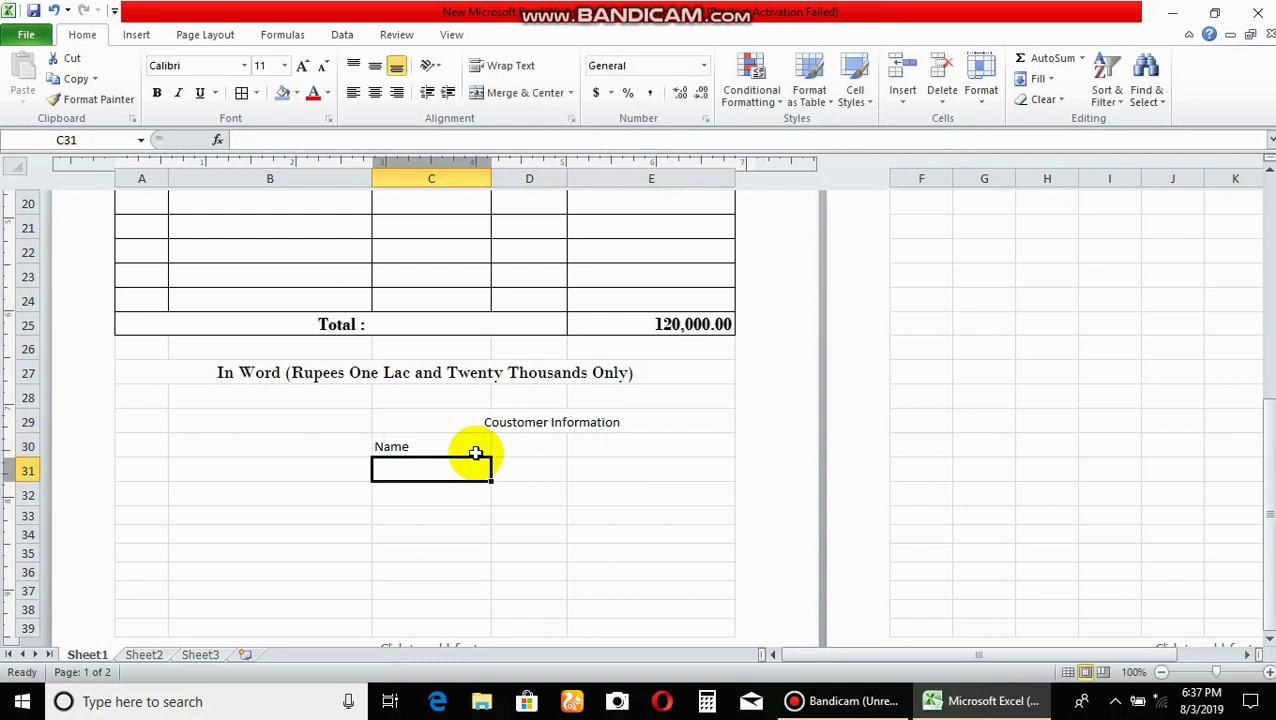
text(Address)
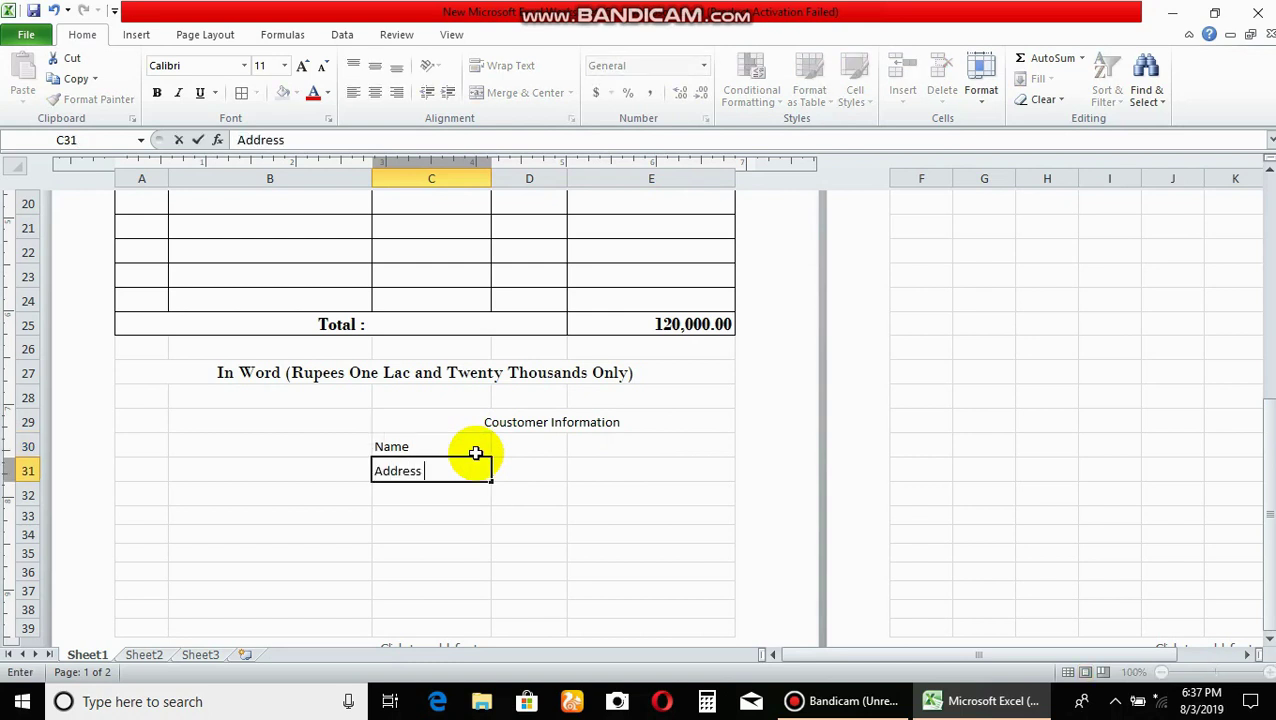
click(465, 495)
text(Phone)
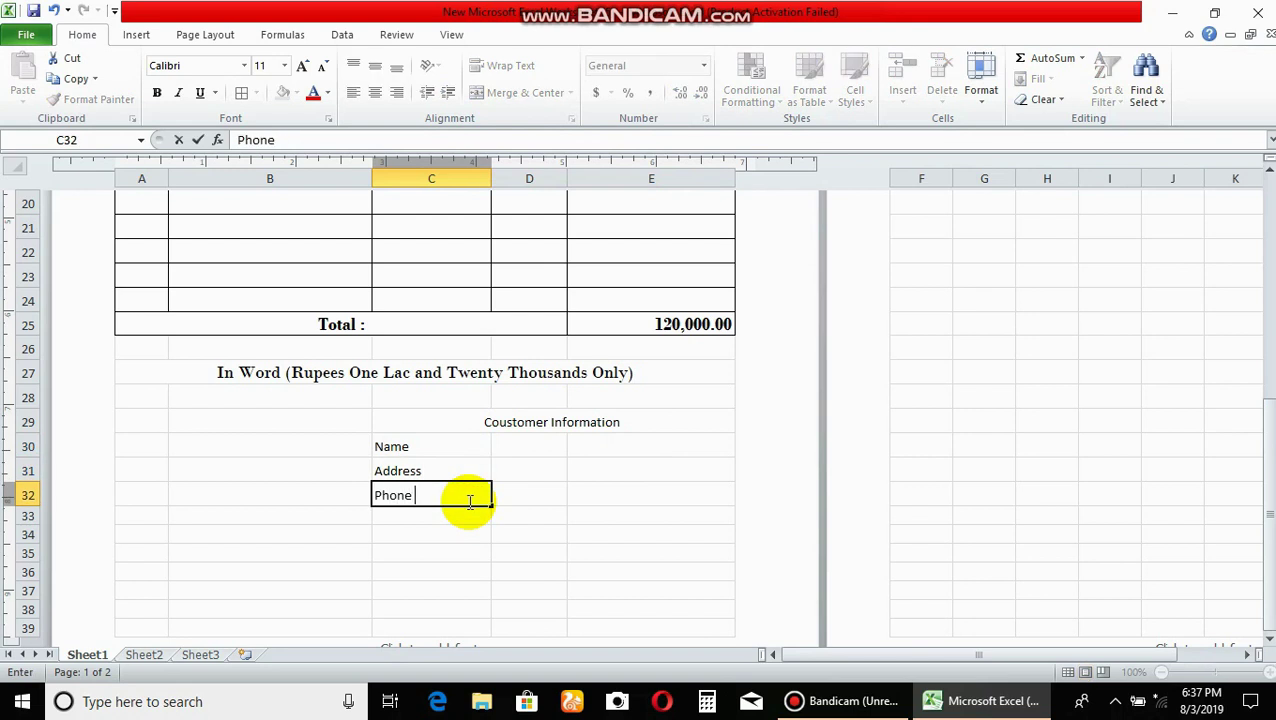
key(Tab)
Merge D:E beside Name, Address and Phone into wide entry cells.
mouse_move(509, 453)
mouse_down()
mouse_move(600, 446)
mouse_move(610, 476)
mouse_up()
click(525, 92)
click(538, 477)
click(525, 92)
drag(515, 495, 640, 495)
click(525, 92)
drag(433, 420, 444, 478)
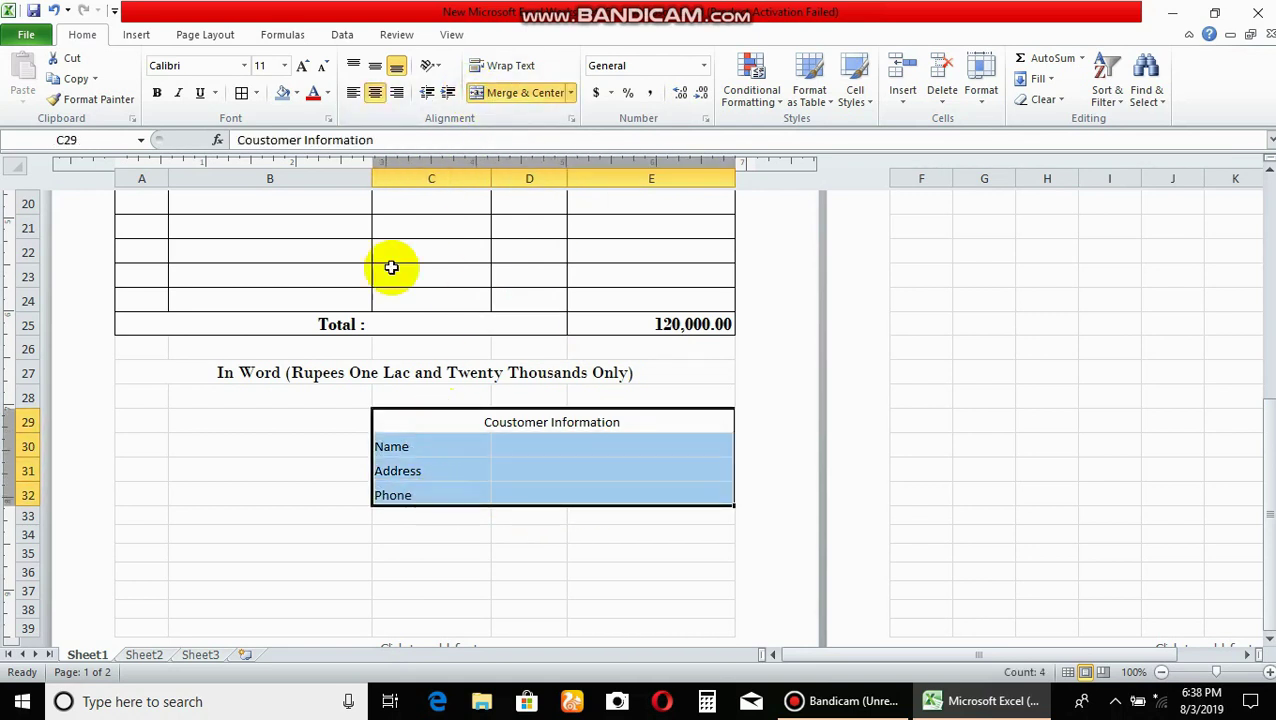
Give the Customer Information block all borders and 14 pt Bodoni MT text.
click(241, 92)
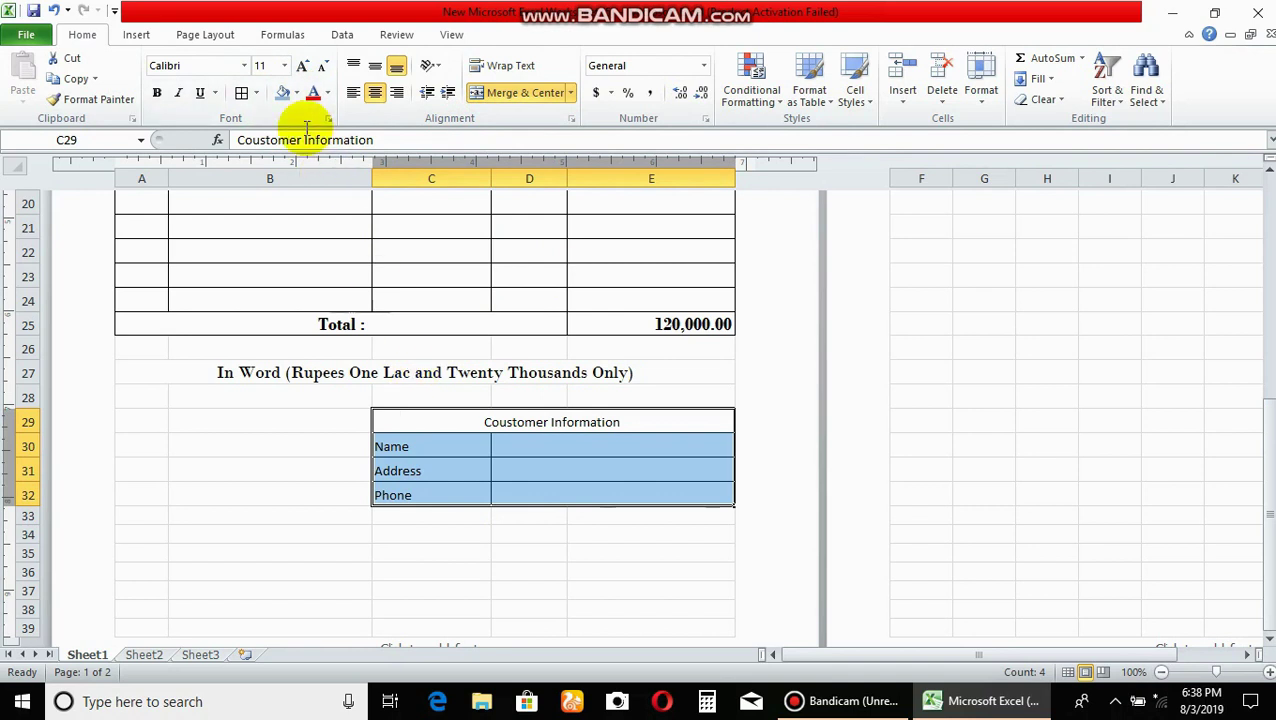
click(284, 65)
click(265, 170)
click(244, 65)
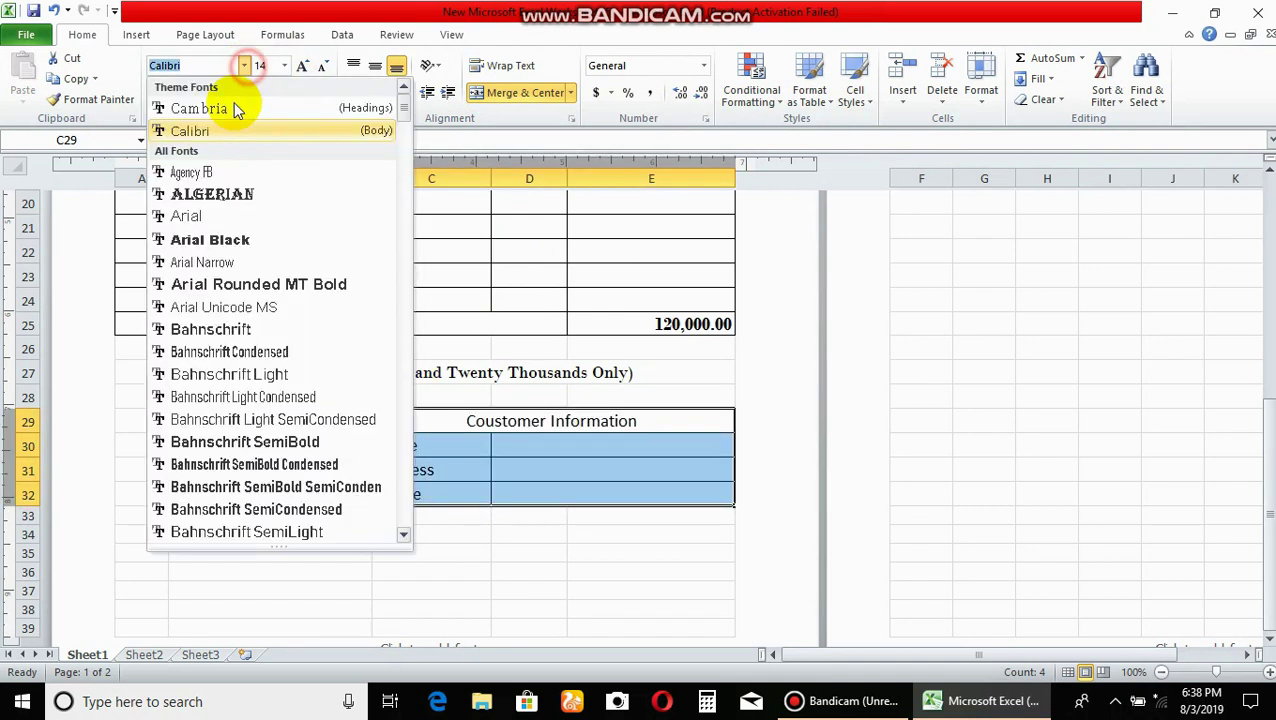
scroll(350, 208, down, 10)
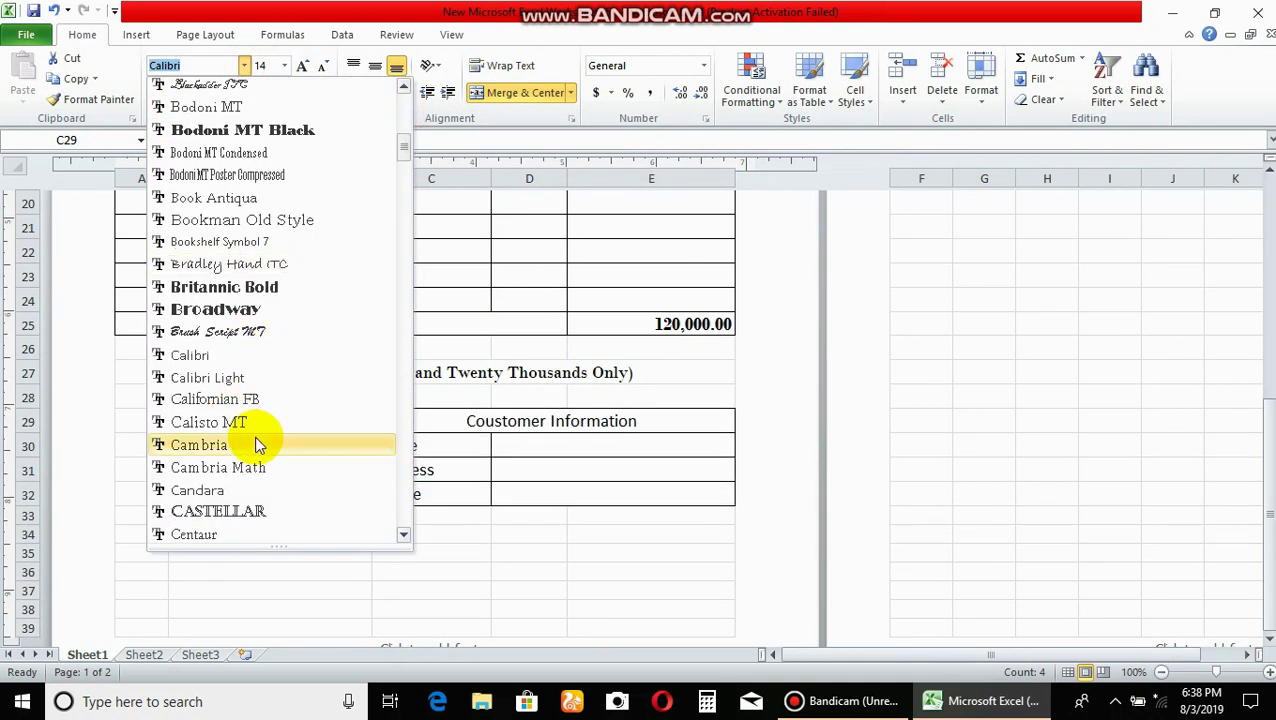
click(204, 108)
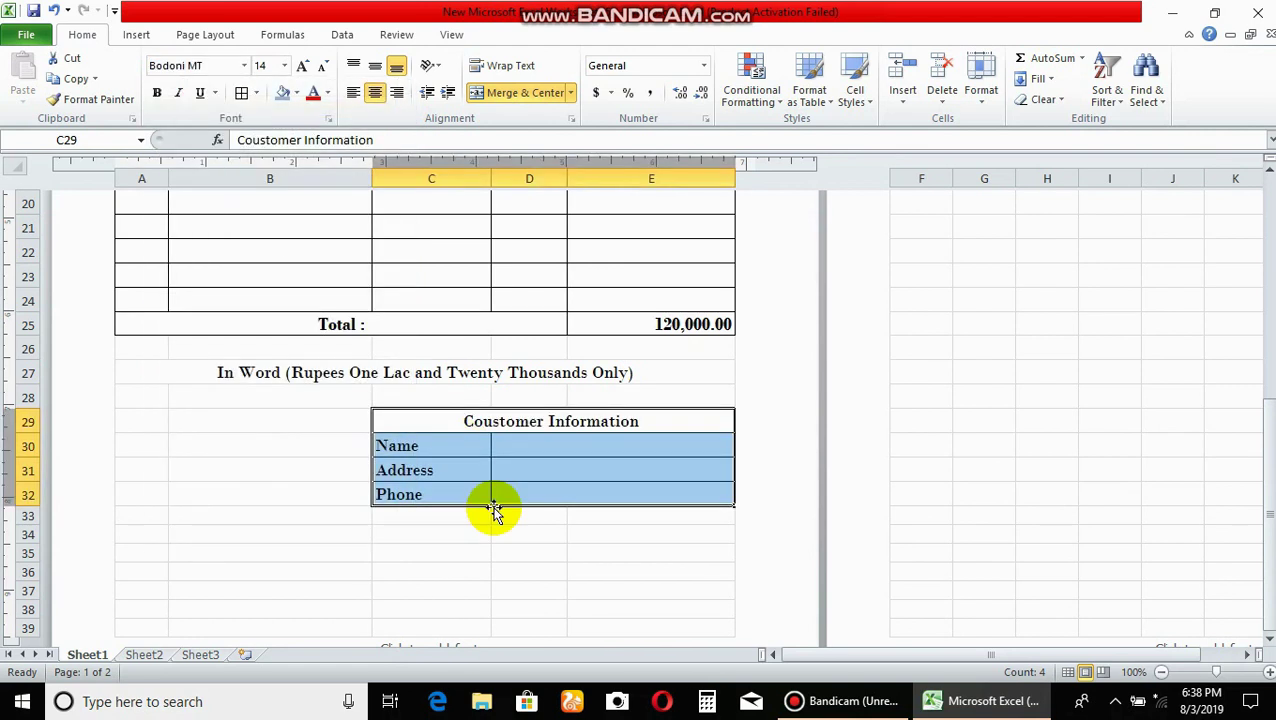
Fill the Customer Information box teal blue, then select the Total row A25:E25.
click(297, 92)
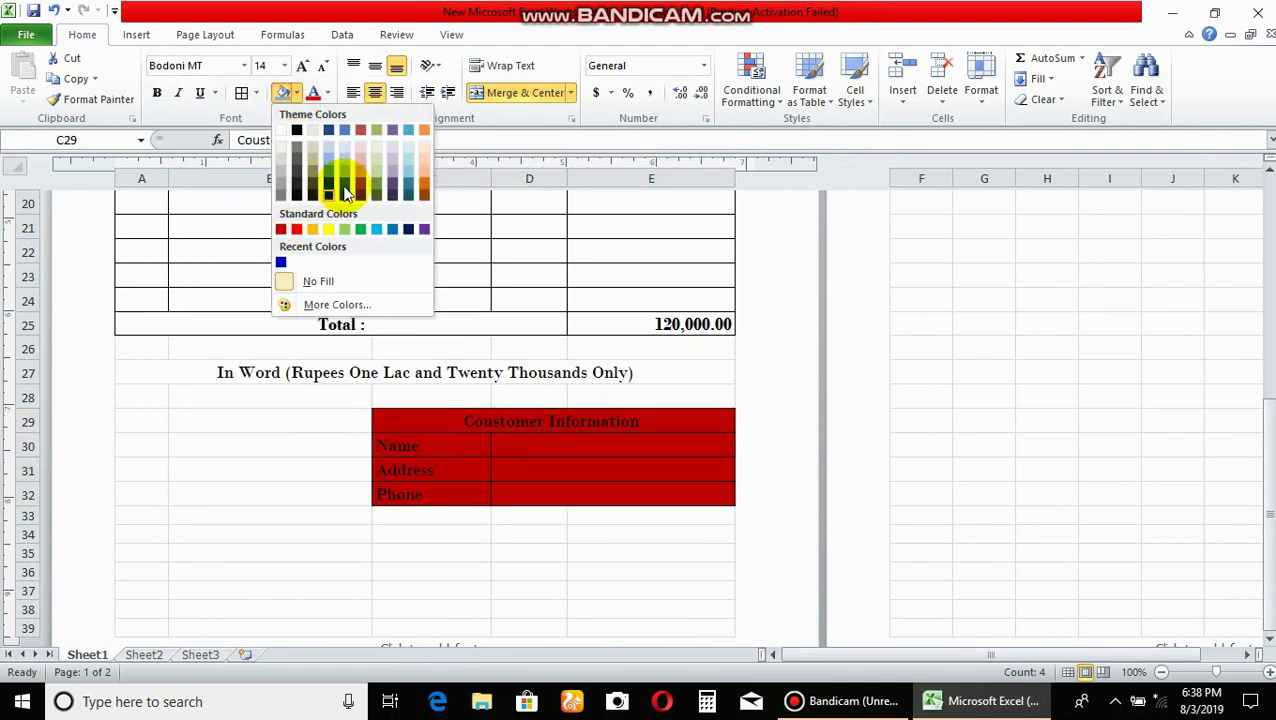
click(406, 179)
click(233, 544)
drag(177, 326, 620, 325)
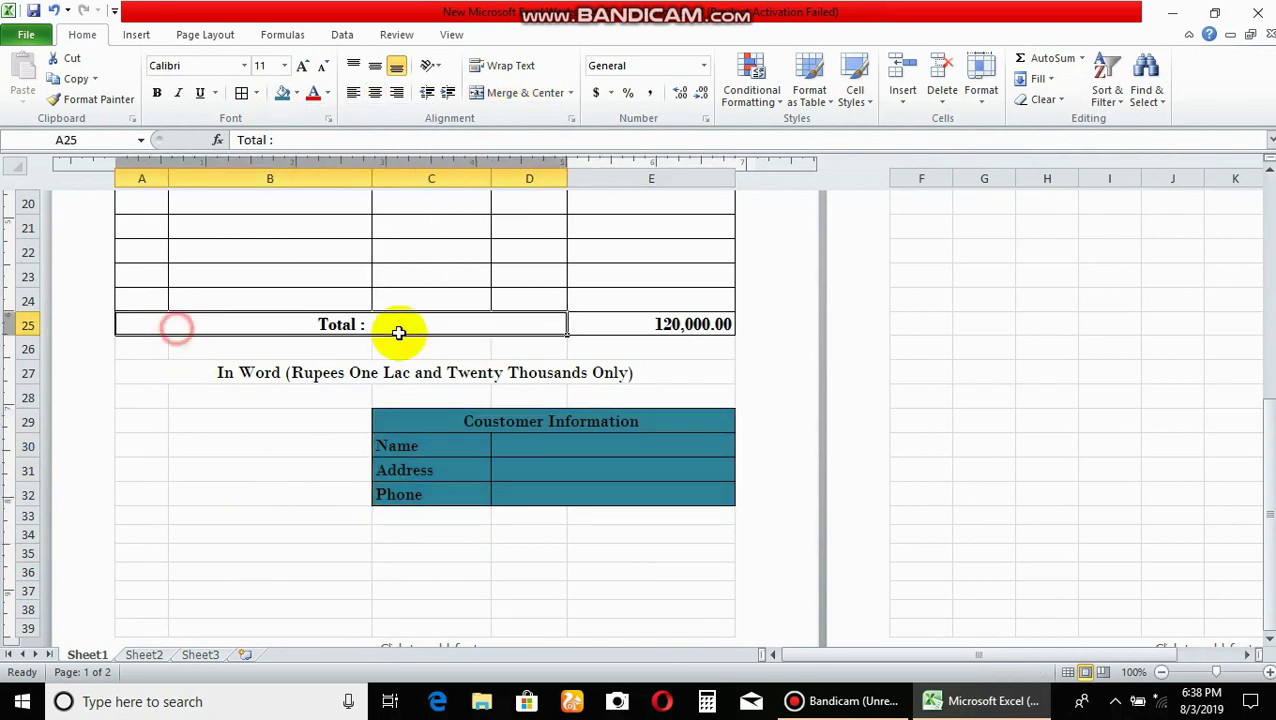
Fill the Total row A25:E25 with yellow.
click(297, 92)
click(313, 228)
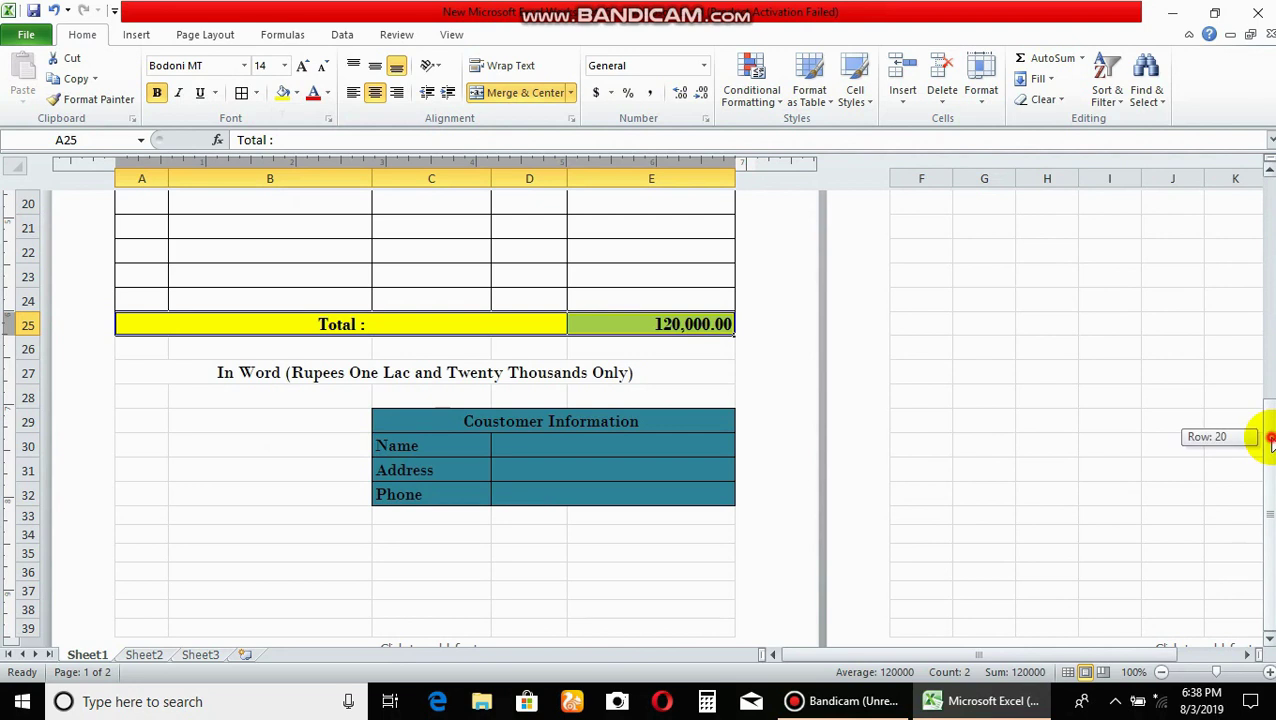
drag(1268, 444, 1262, 320)
Fill the table header row A12:E12 (SER to AMOUNT) with yellow.
mouse_move(141, 262)
mouse_down()
mouse_move(614, 242)
mouse_move(641, 256)
mouse_up()
click(158, 93)
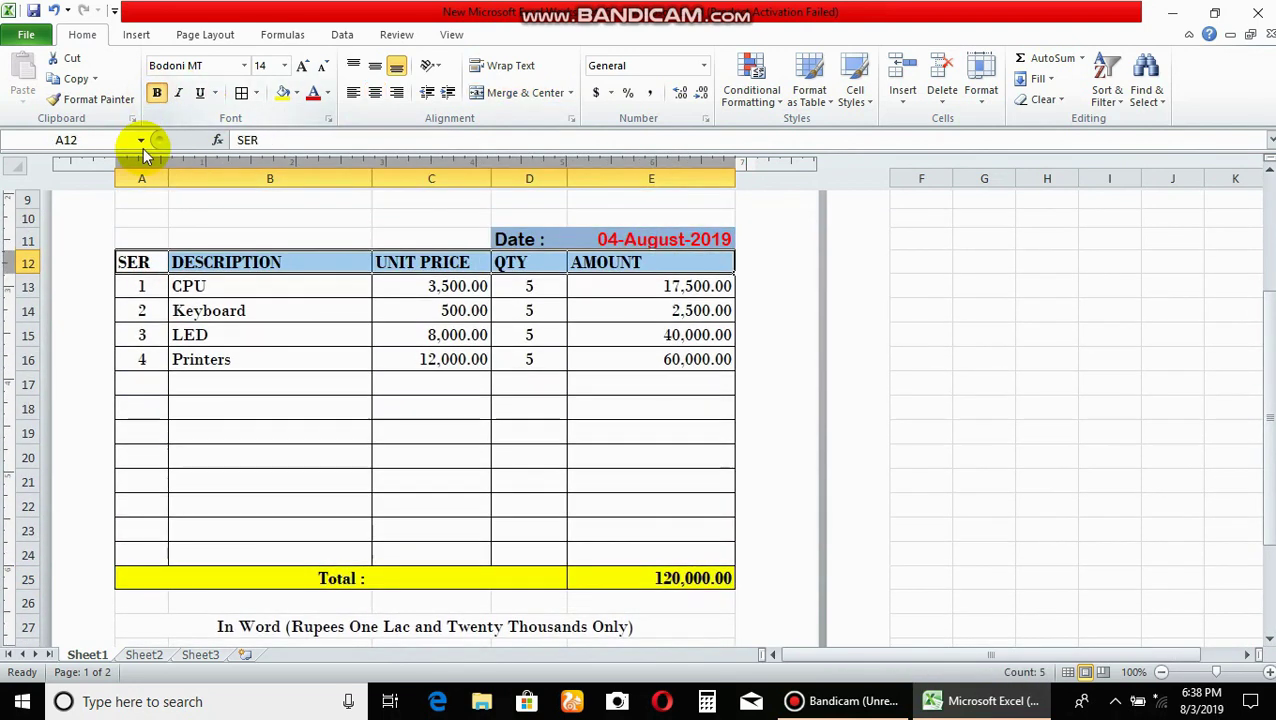
click(281, 93)
click(316, 322)
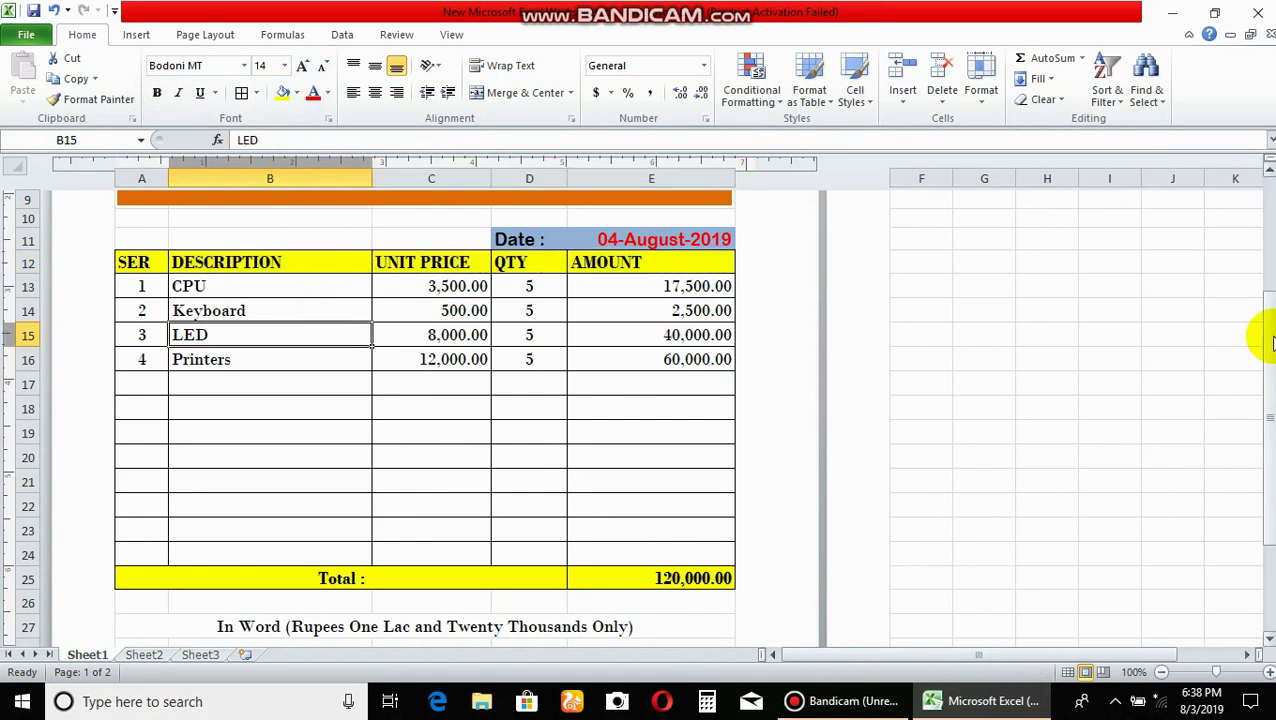
drag(1268, 340, 1268, 348)
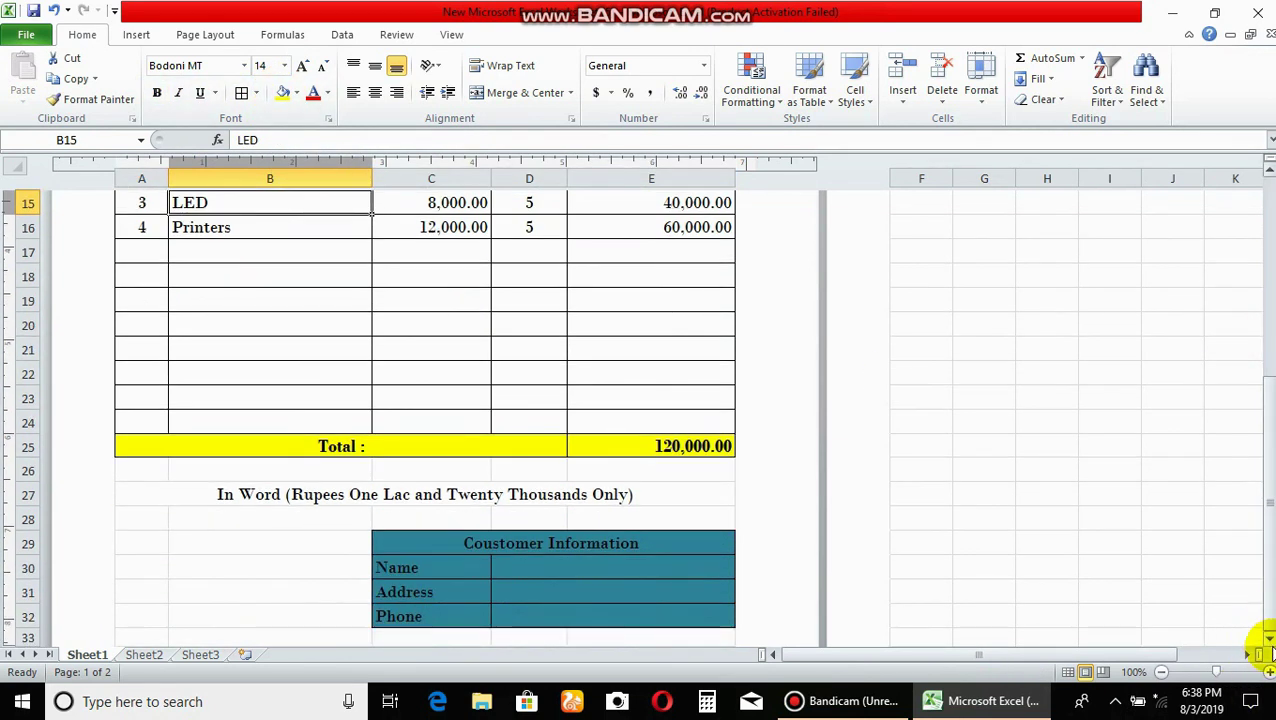
click(1267, 638)
Merge and centre C36:E36 and C37:E37 below the customer box.
click(432, 505)
drag(432, 505, 665, 508)
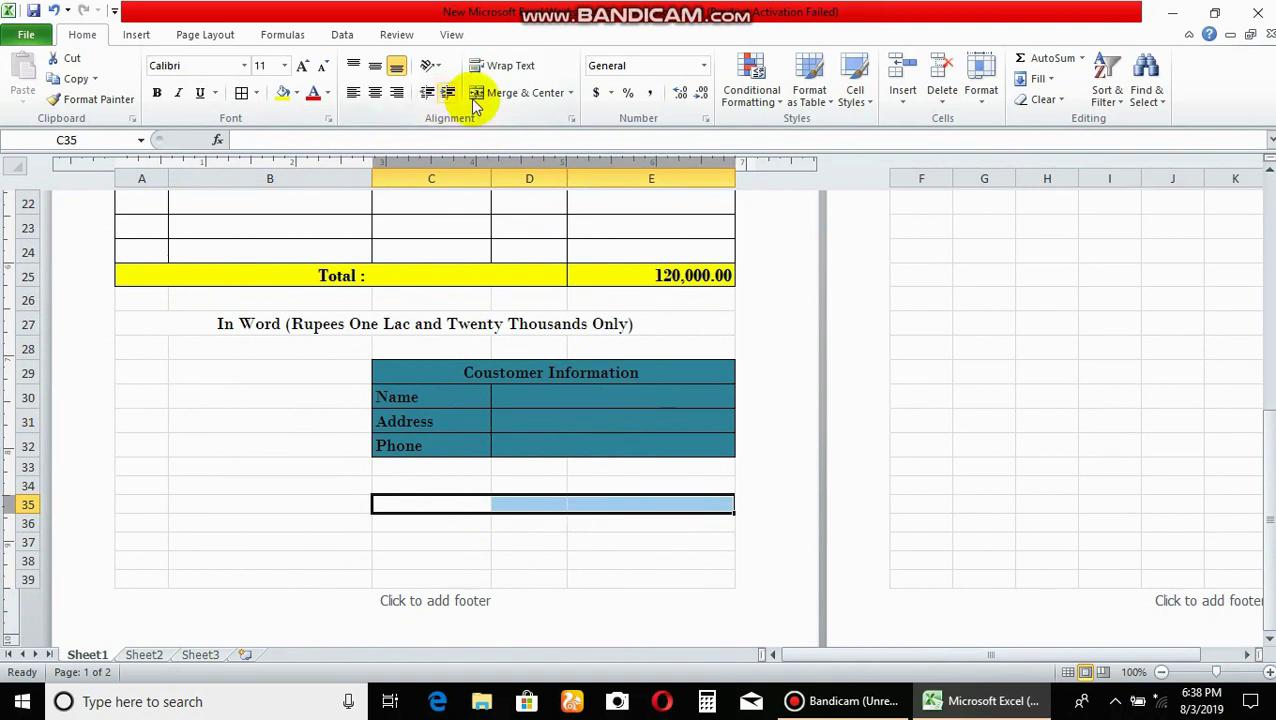
drag(450, 522, 651, 522)
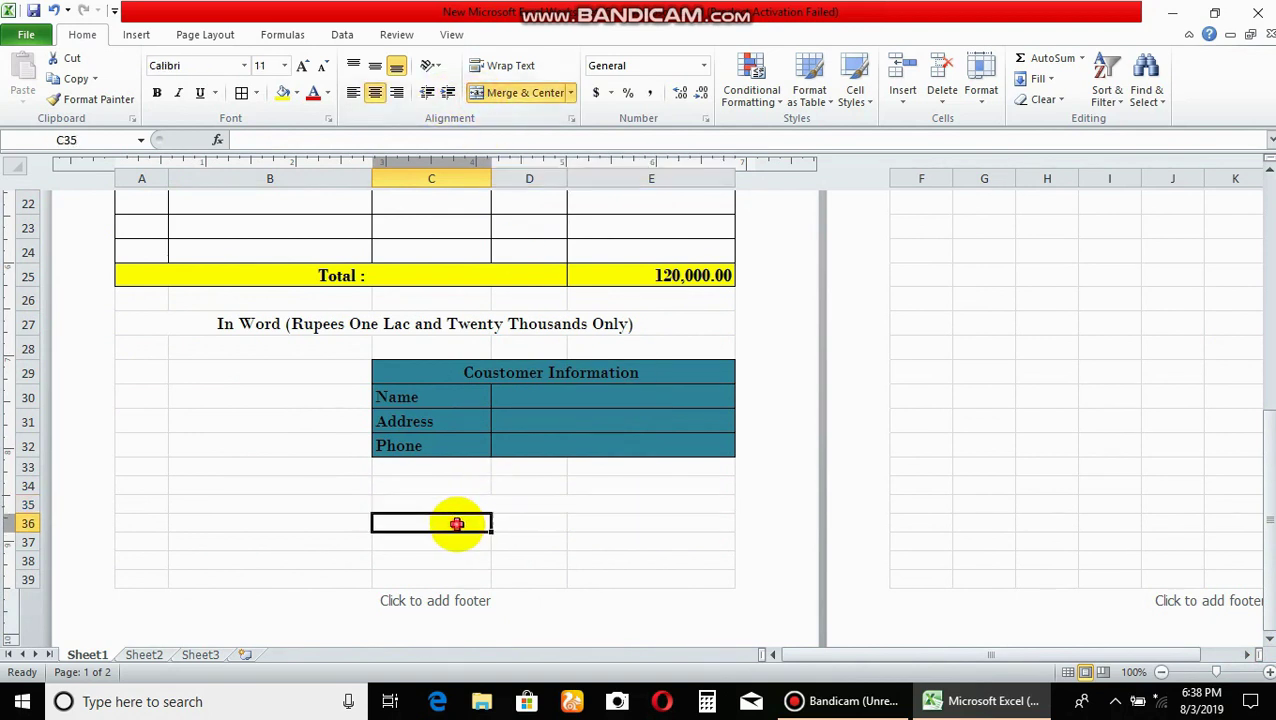
click(487, 93)
click(521, 504)
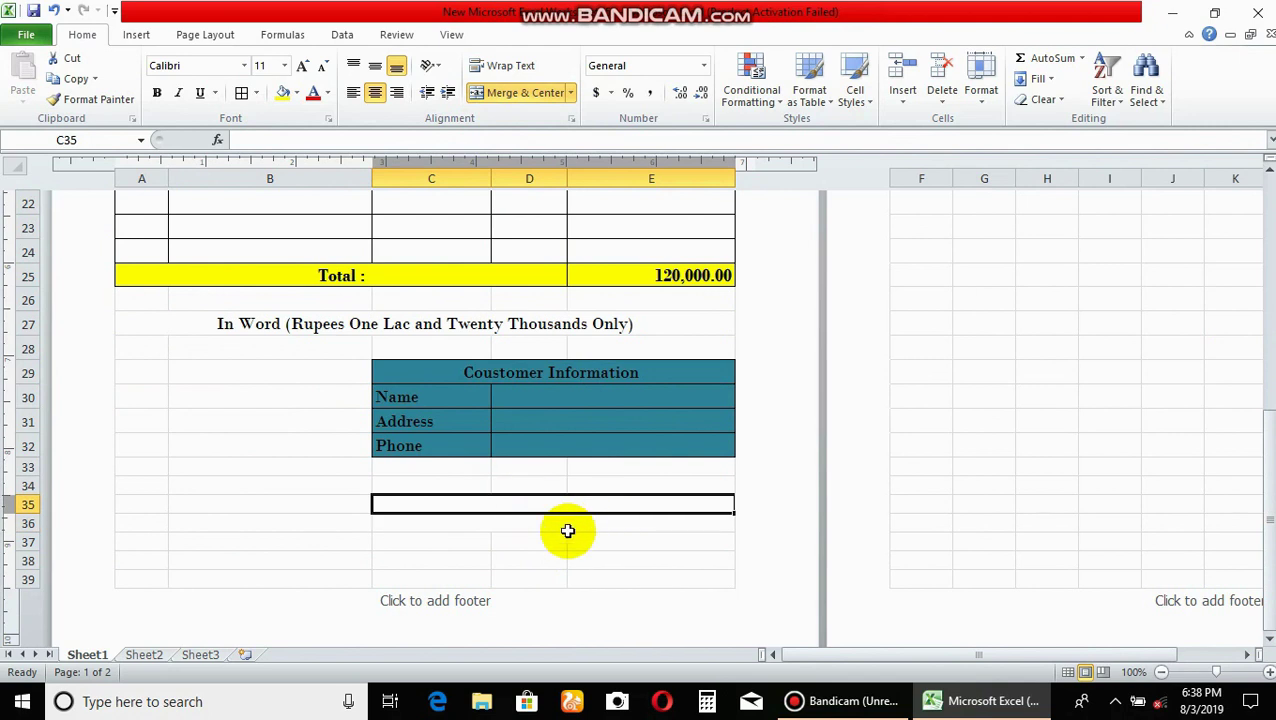
click(460, 547)
drag(461, 544, 607, 541)
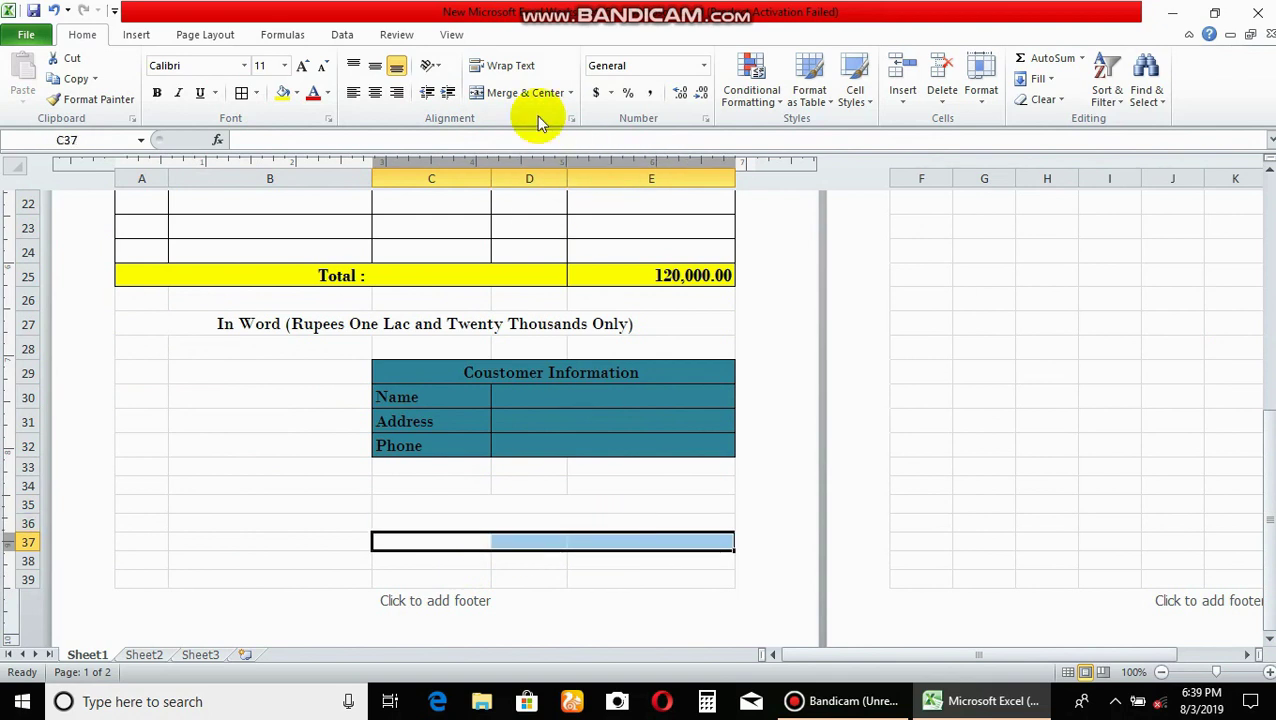
click(490, 92)
Enter an underscore signature line in C36 and 'Shop Manager' in C37.
click(555, 525)
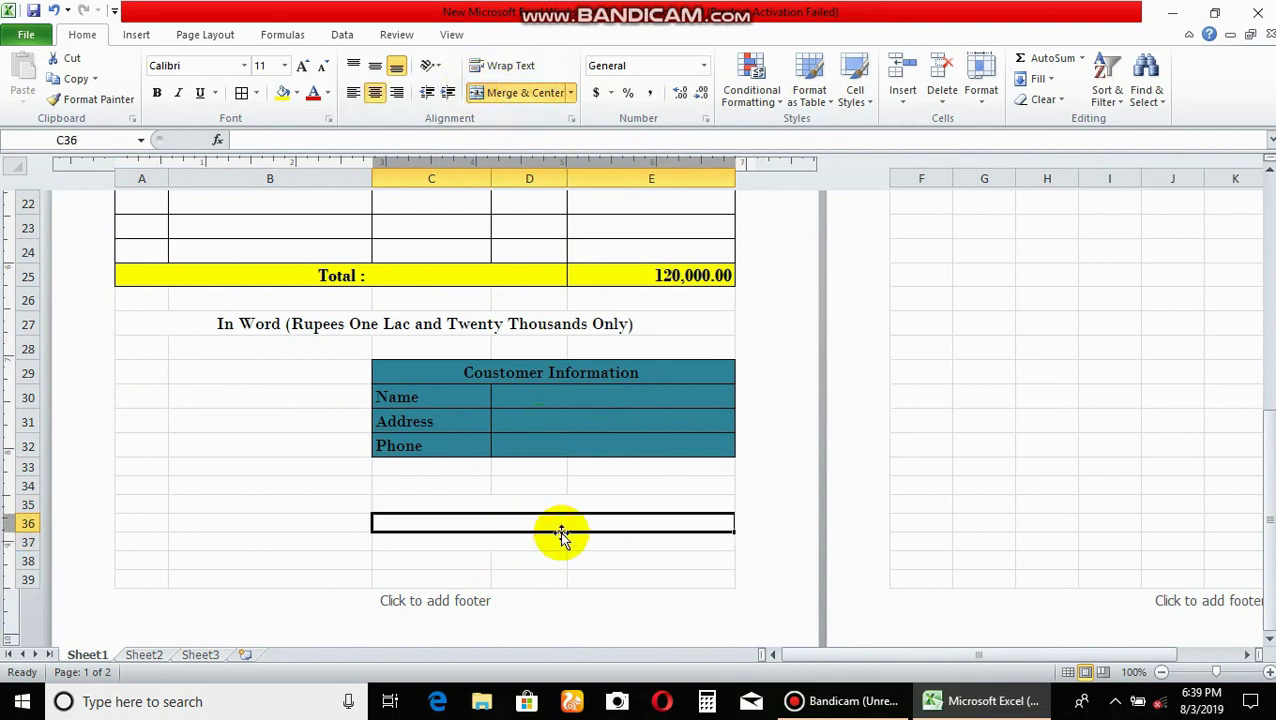
text(______________________________________)
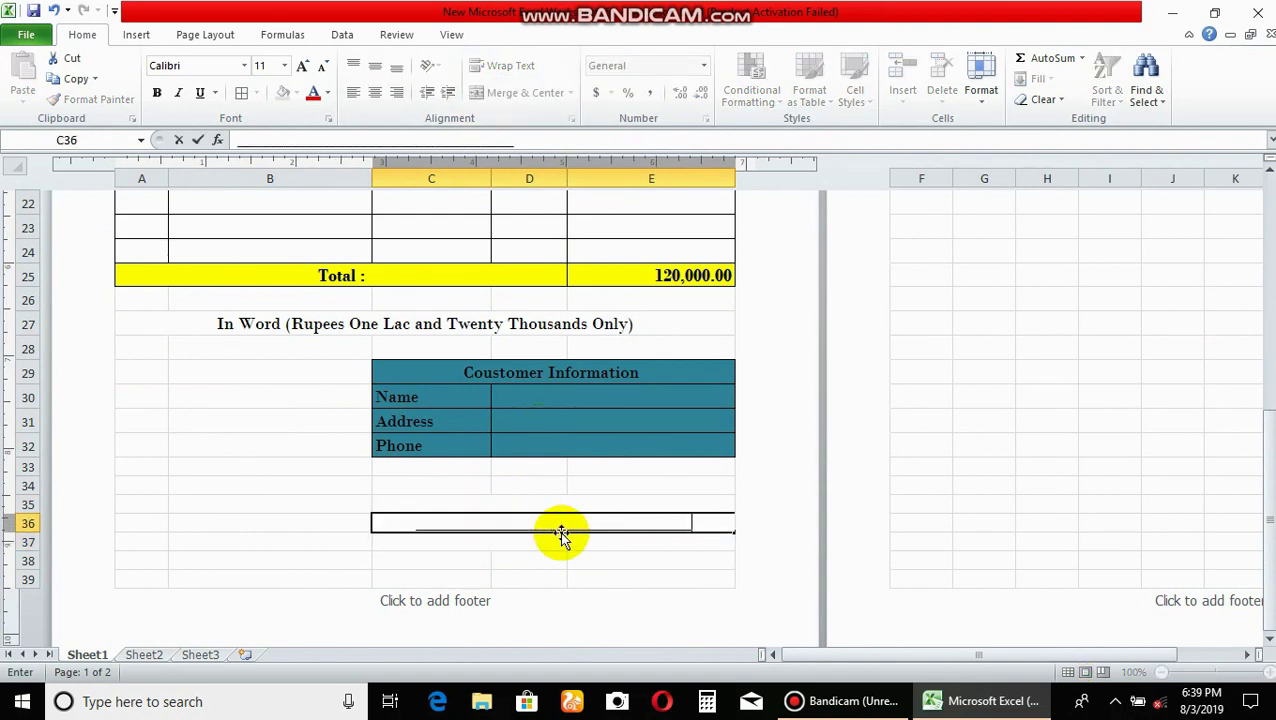
key(Return)
text(Shop Manager)
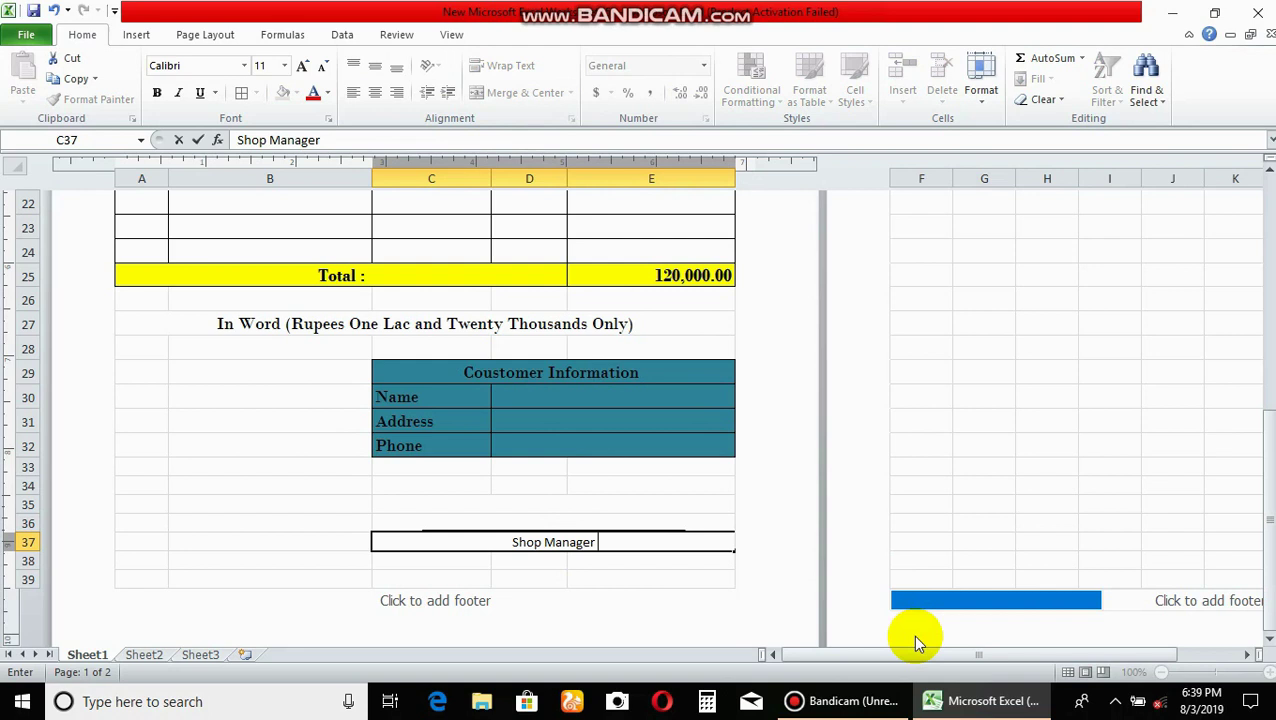
click(632, 563)
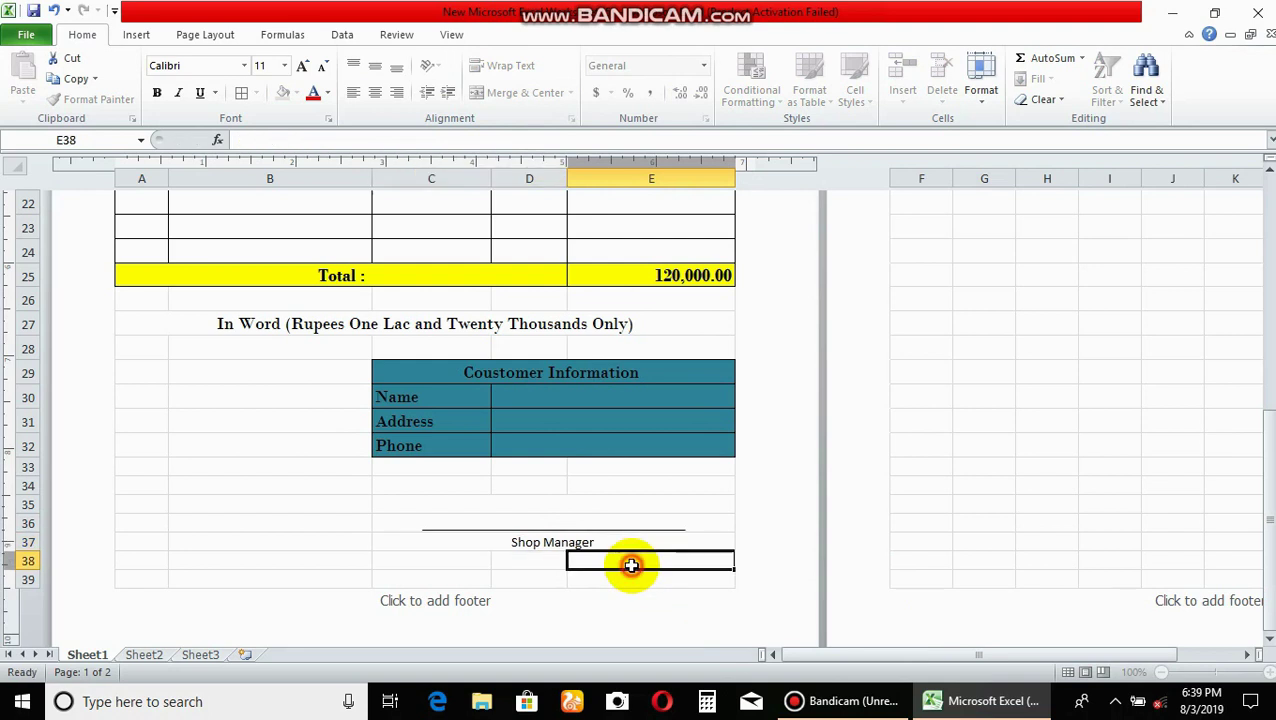
Format the Shop Manager caption as bold 14 pt in a different sans font.
click(584, 545)
click(284, 65)
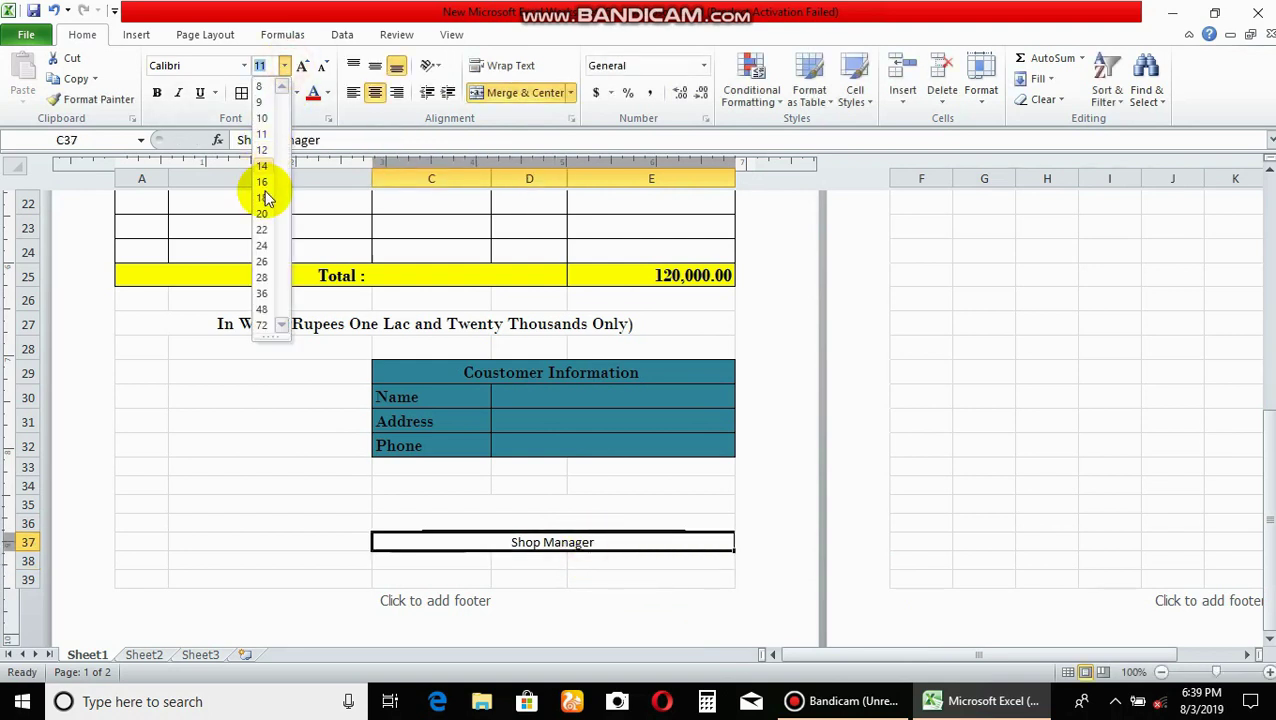
click(262, 165)
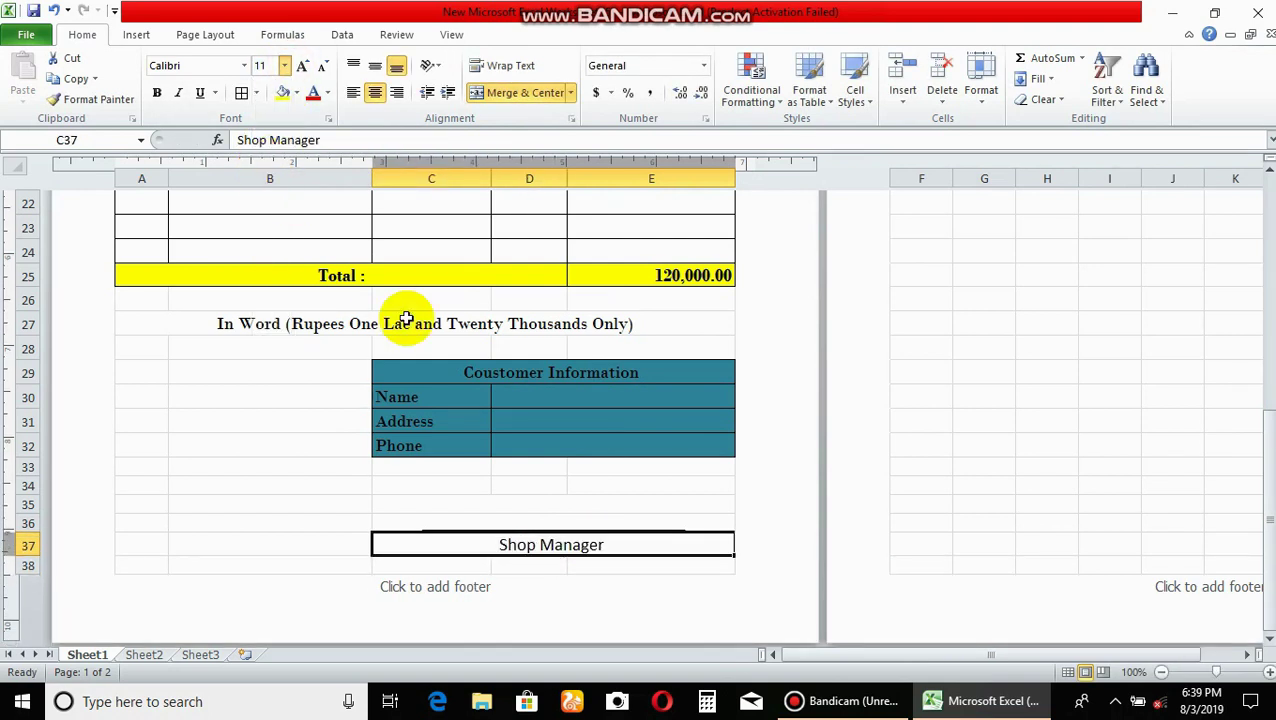
click(163, 93)
click(244, 65)
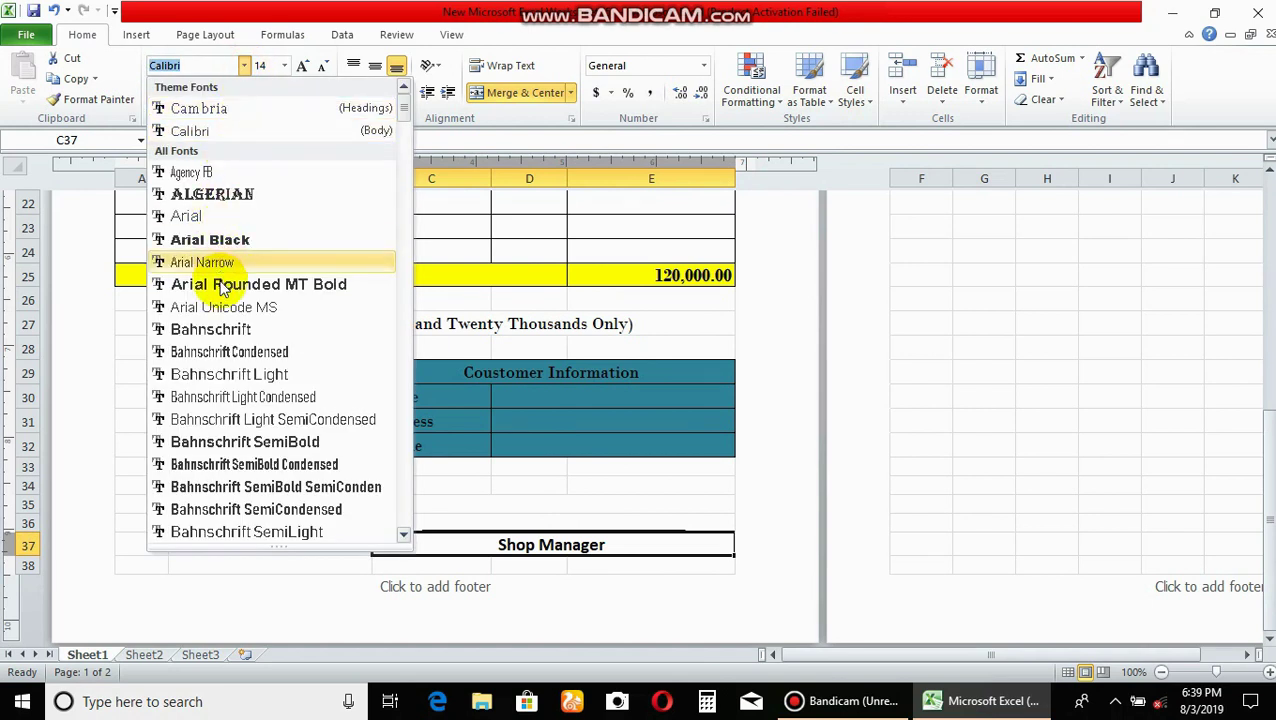
click(212, 272)
click(540, 505)
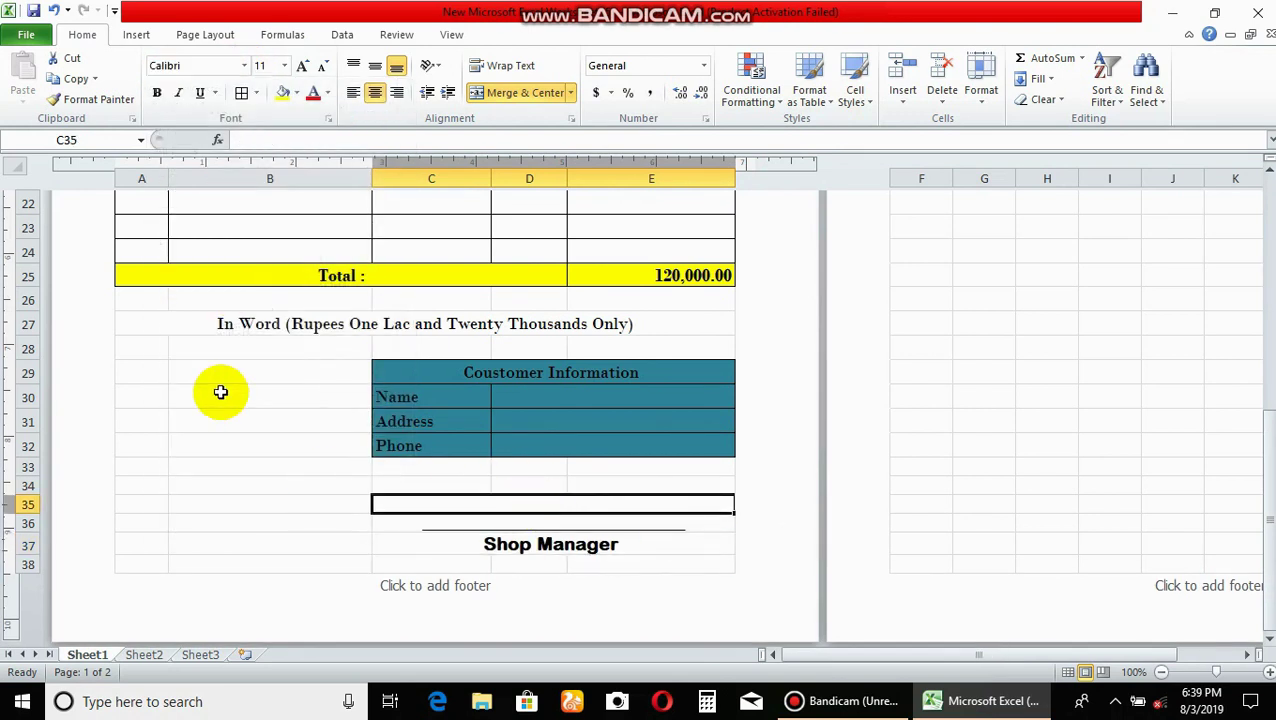
scroll(220, 390, up, 2)
Bold the shop address, contact number and Computers & Electronic Center lines.
drag(1268, 403, 1253, 212)
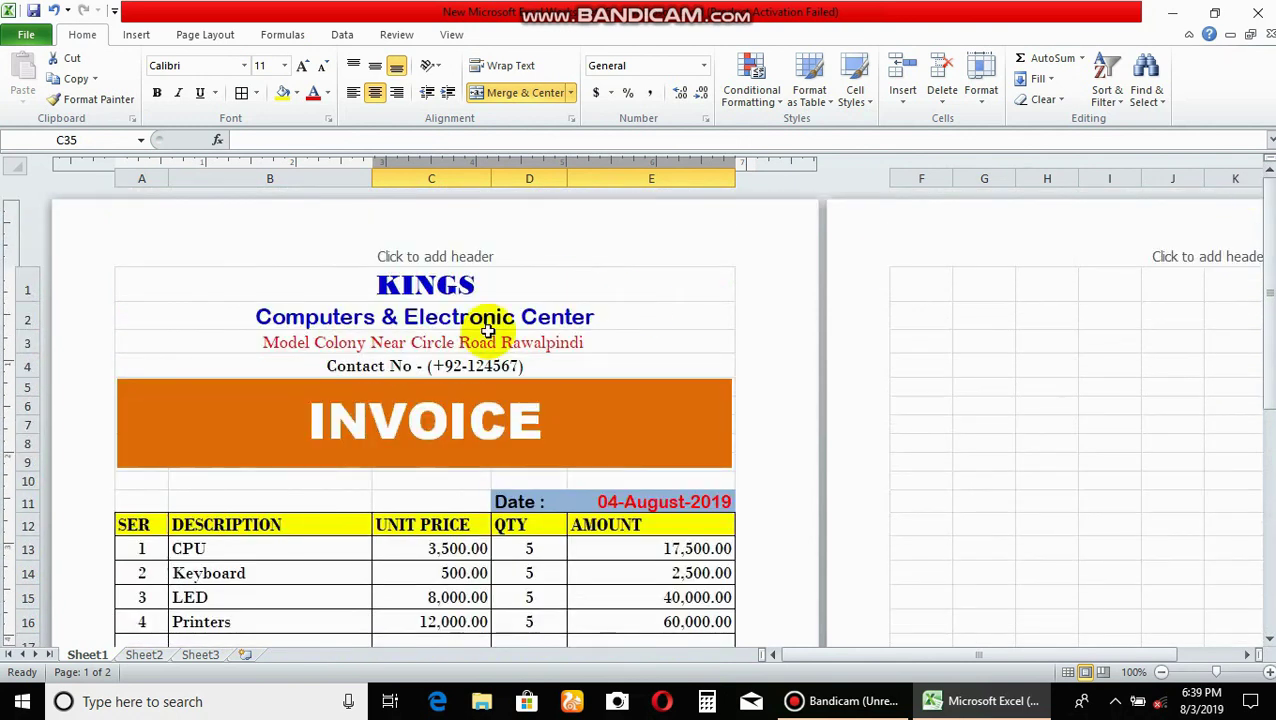
click(480, 343)
click(156, 92)
click(357, 367)
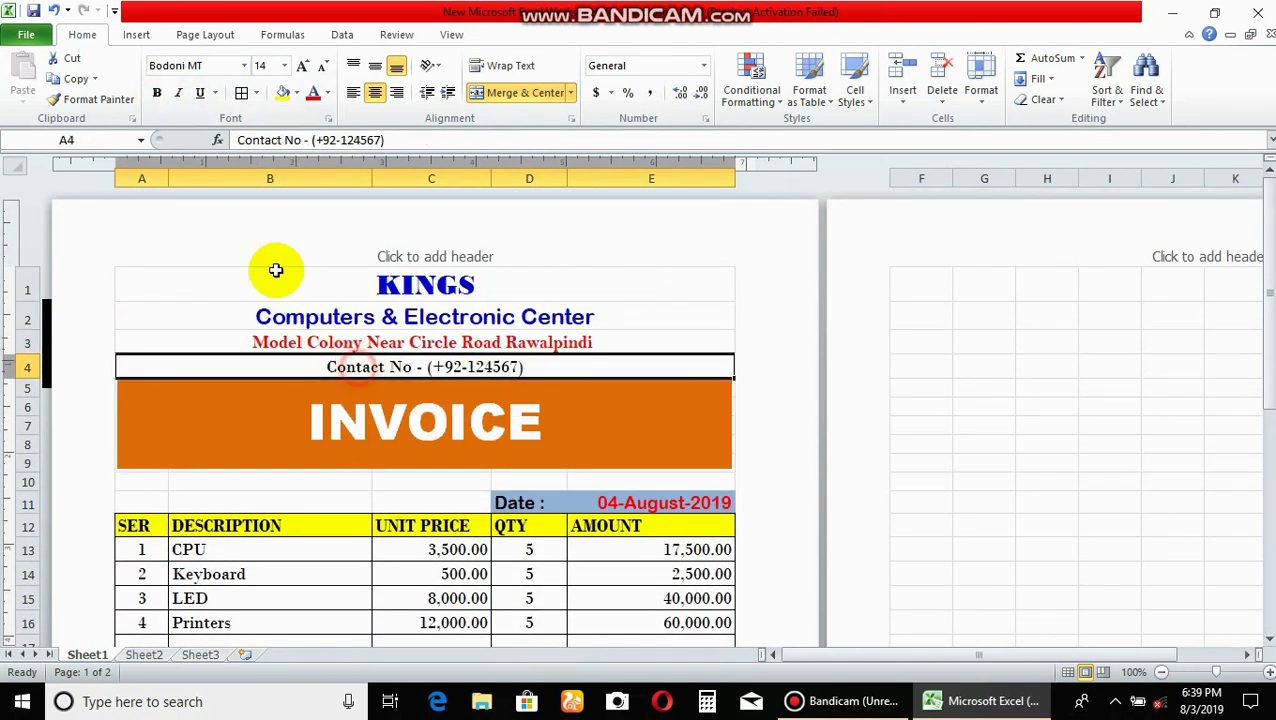
click(160, 92)
click(352, 316)
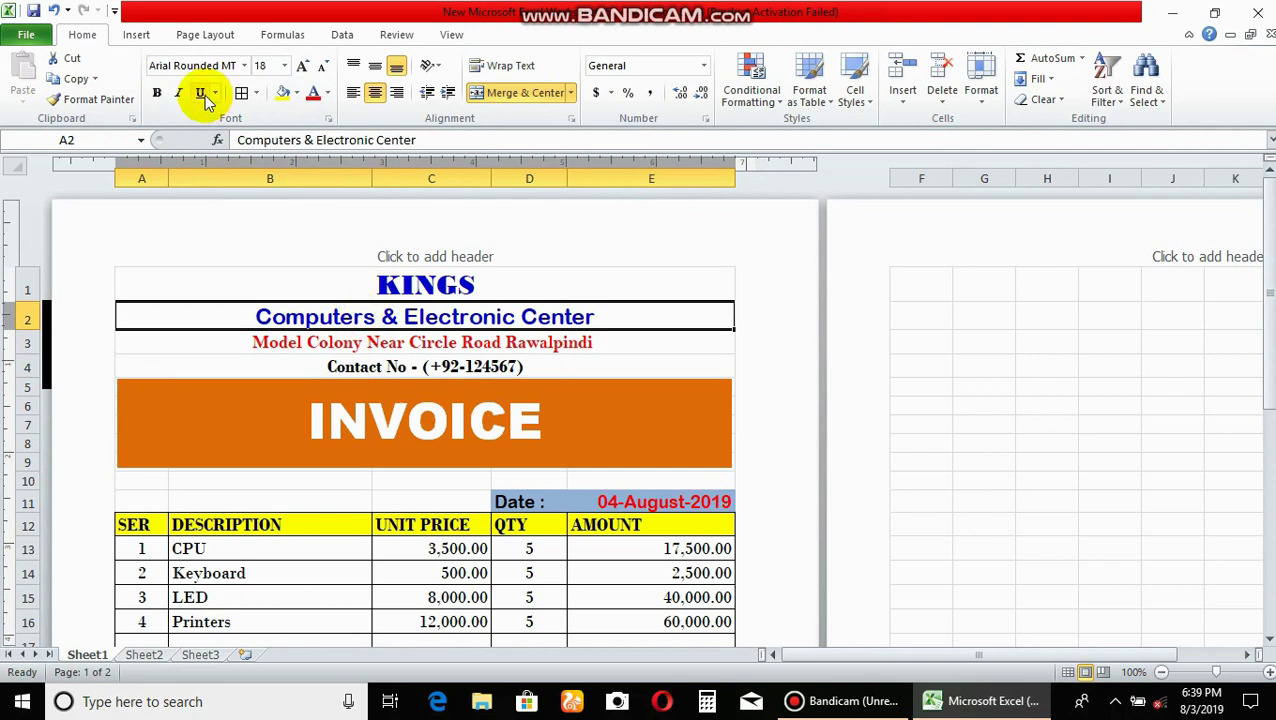
click(156, 92)
click(984, 341)
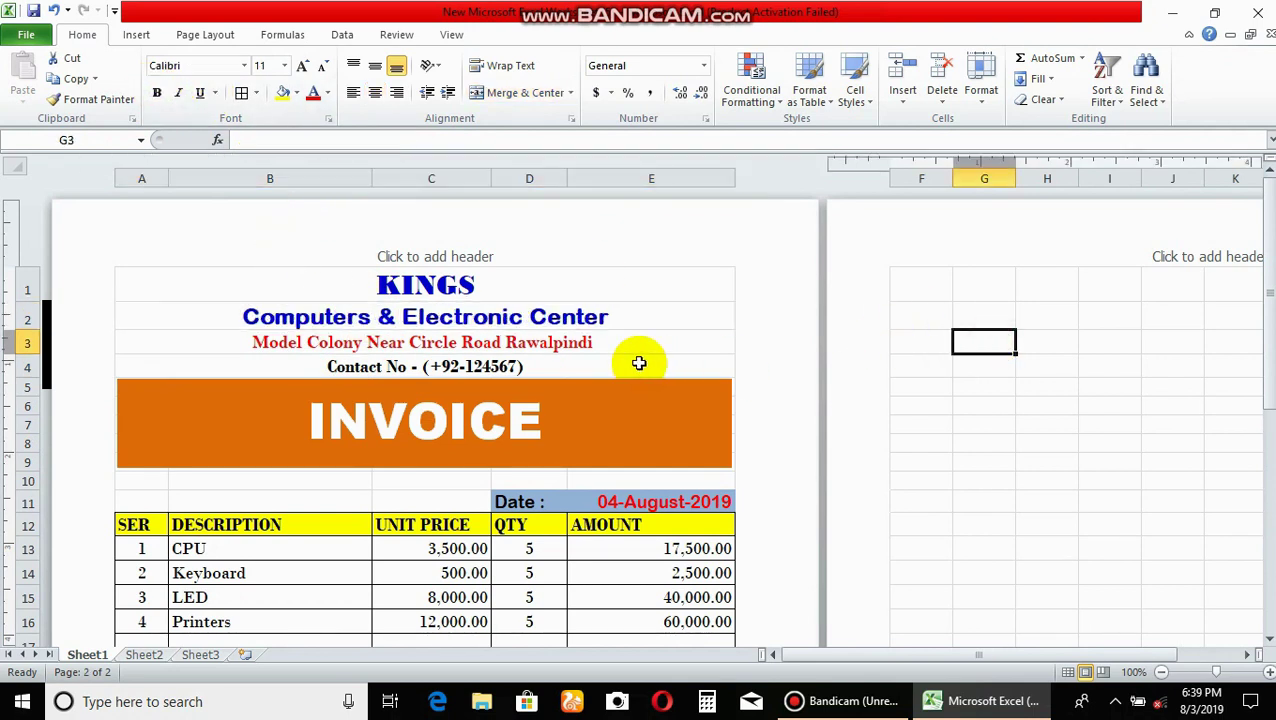
Open the Page Setup dialog from the Page Layout tab.
click(630, 290)
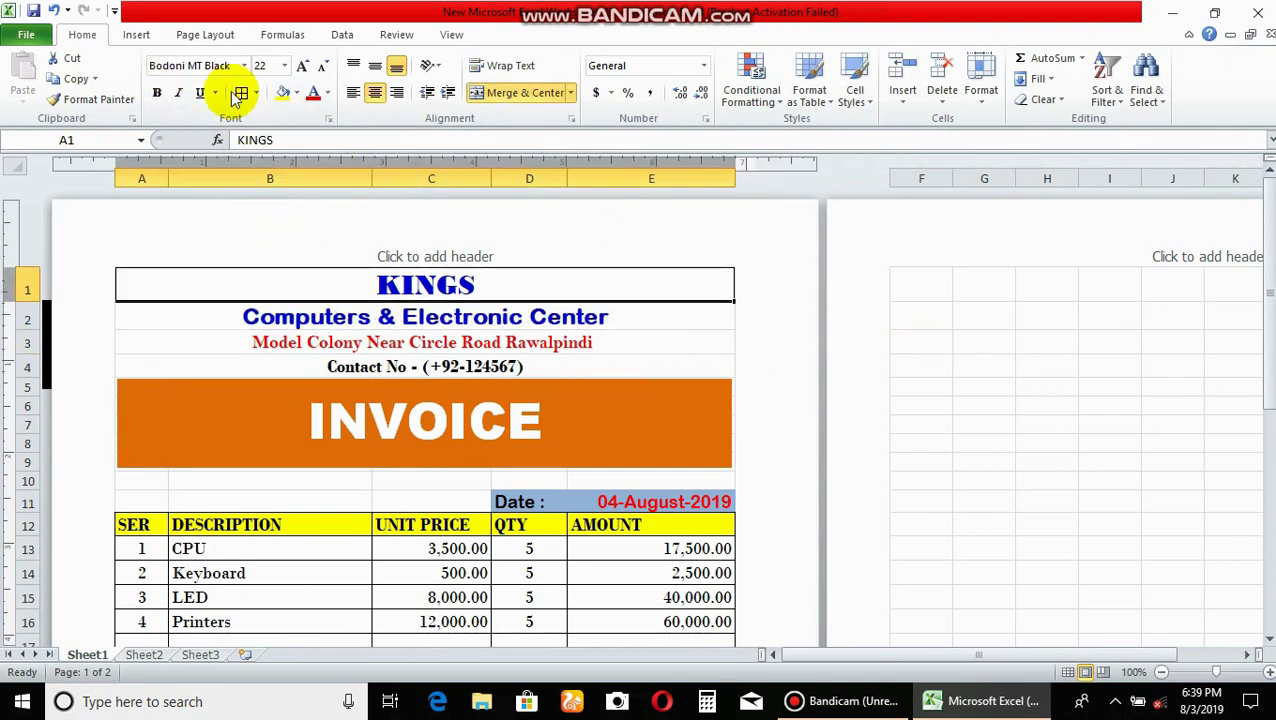
click(207, 36)
click(436, 119)
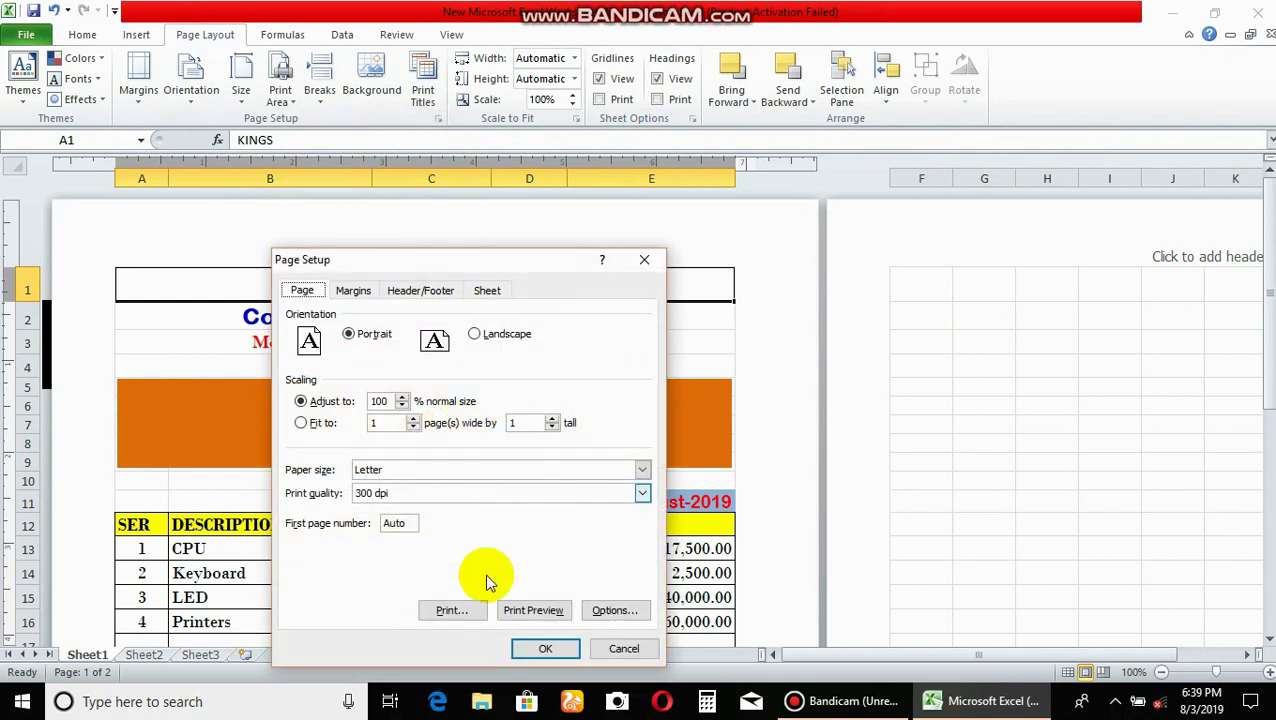
Print-preview the one-page portrait invoice, then close Excel without saving.
click(530, 607)
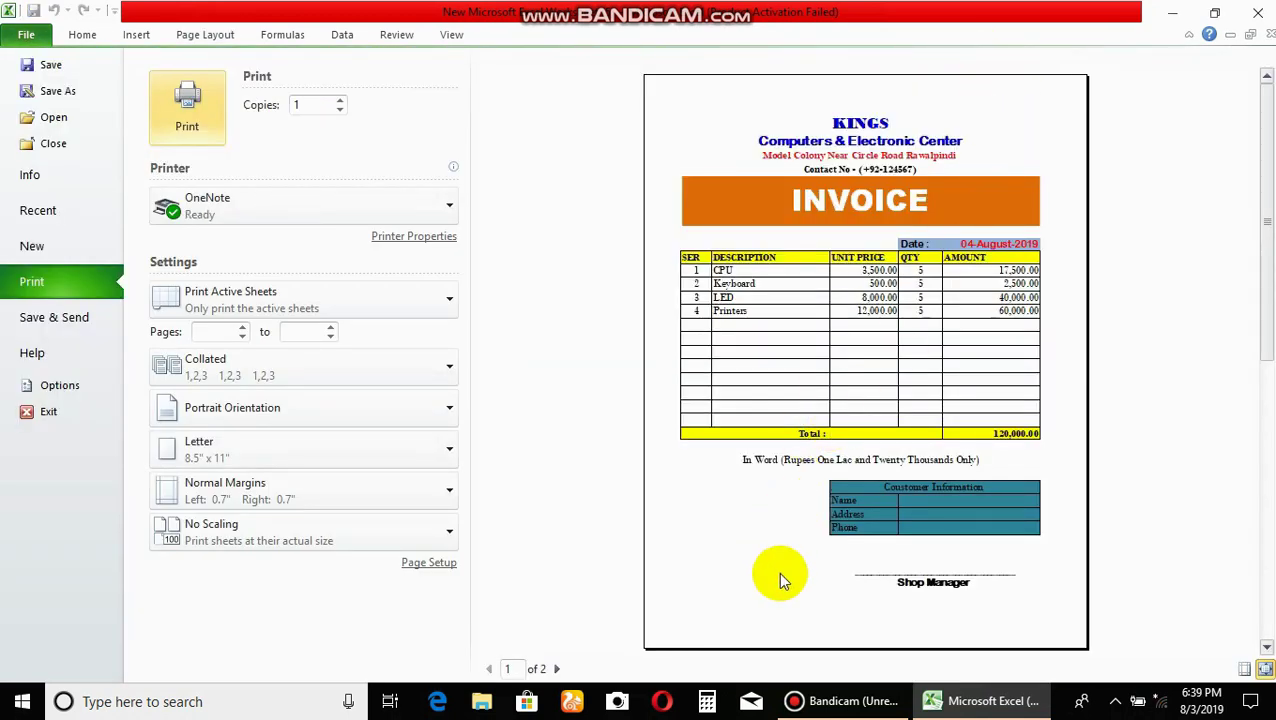
click(1262, 12)
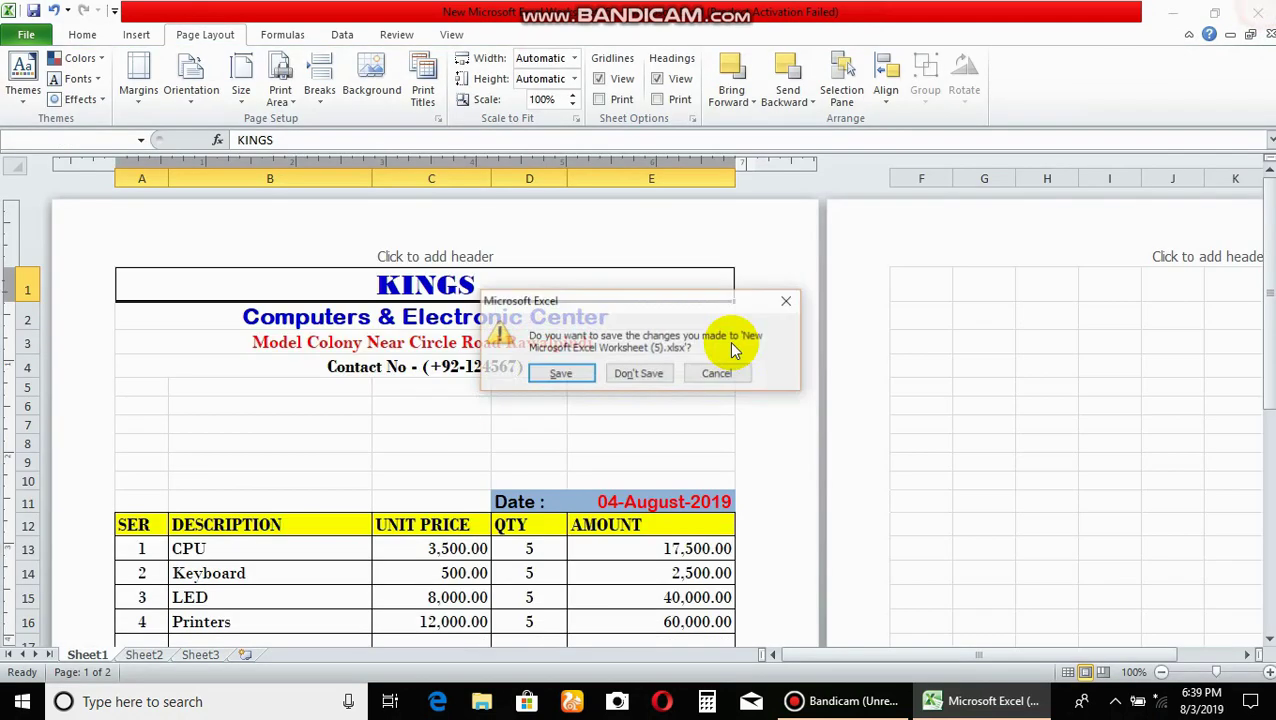
click(633, 375)
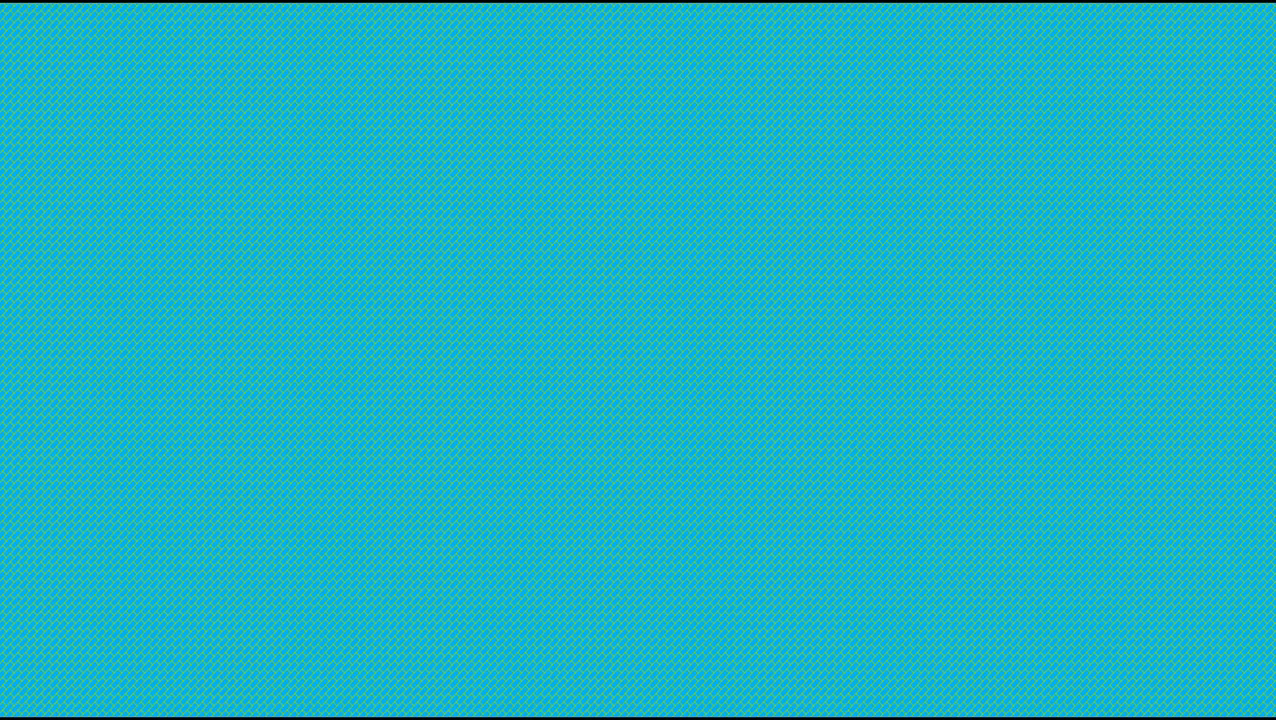